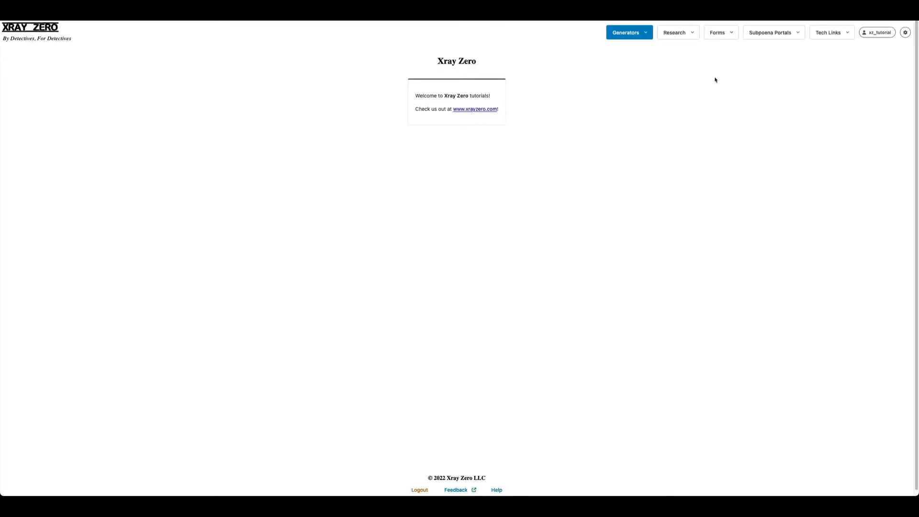
# - Enable the Search Warrant generator in the global values, save the defaults, and check the list of available generators
pyautogui.click(651, 40)
pyautogui.click(906, 35)
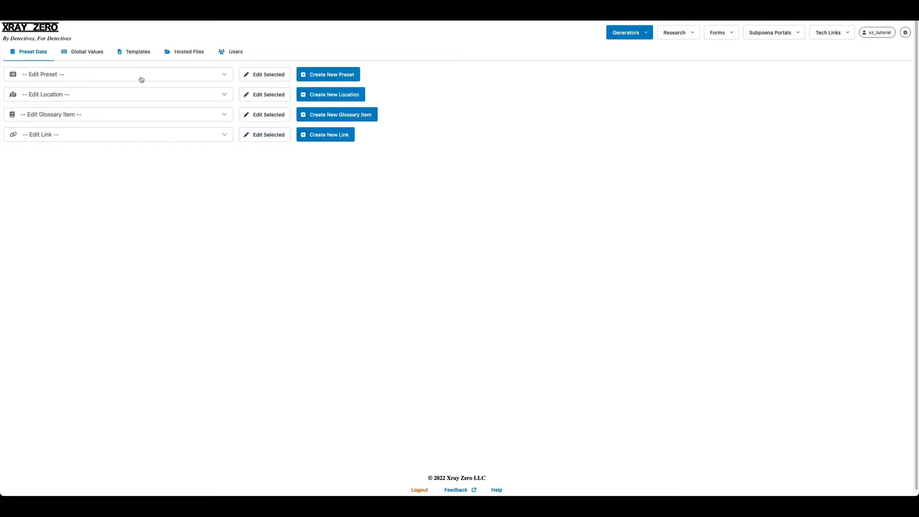
pyautogui.click(86, 58)
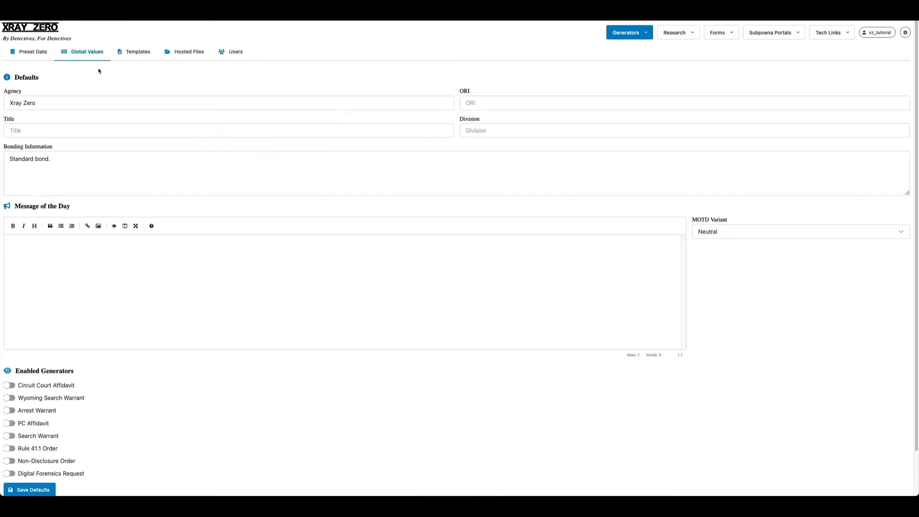
pyautogui.scroll(-2, 117, 287)
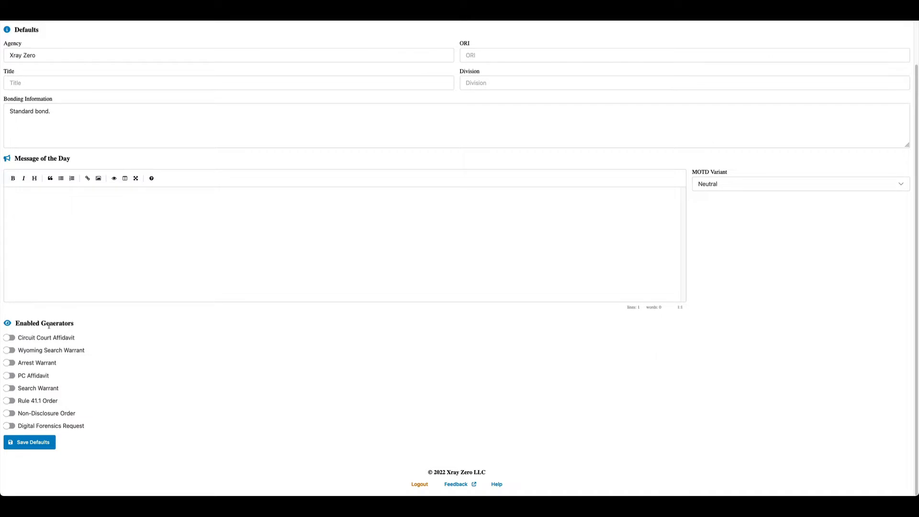
pyautogui.click(50, 388)
pyautogui.click(42, 447)
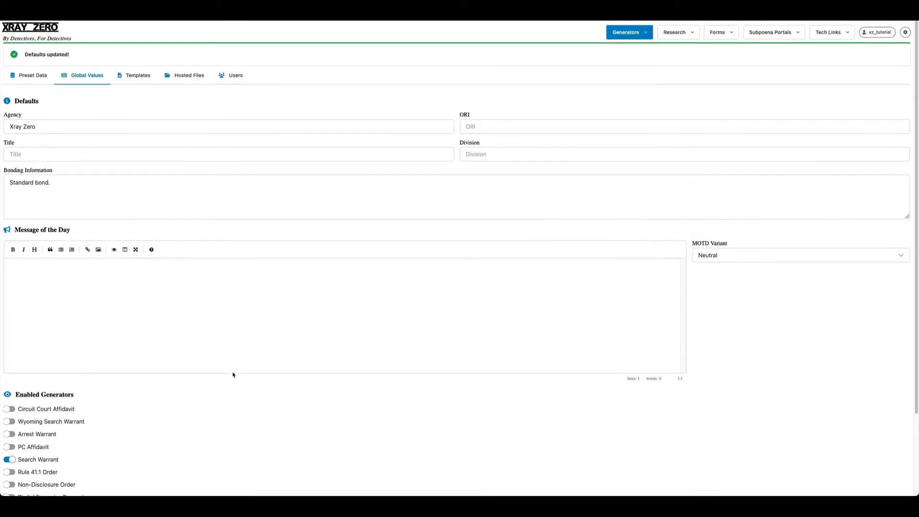
pyautogui.click(644, 36)
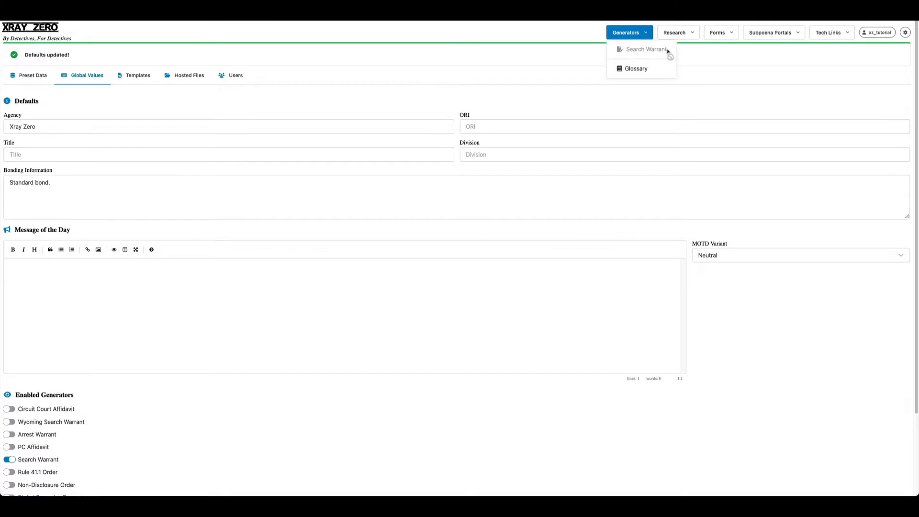
pyautogui.click(166, 51)
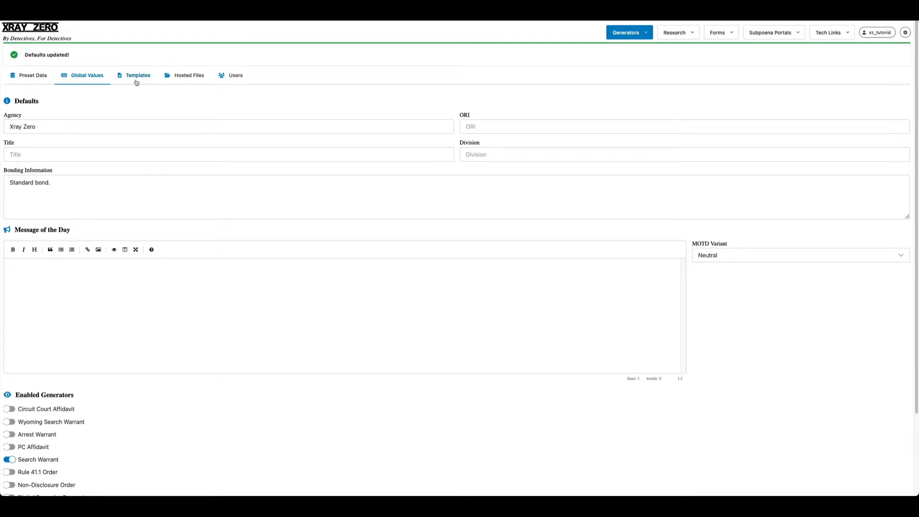
# - Choose Search Warrant as the template type in the template settings
pyautogui.click(137, 77)
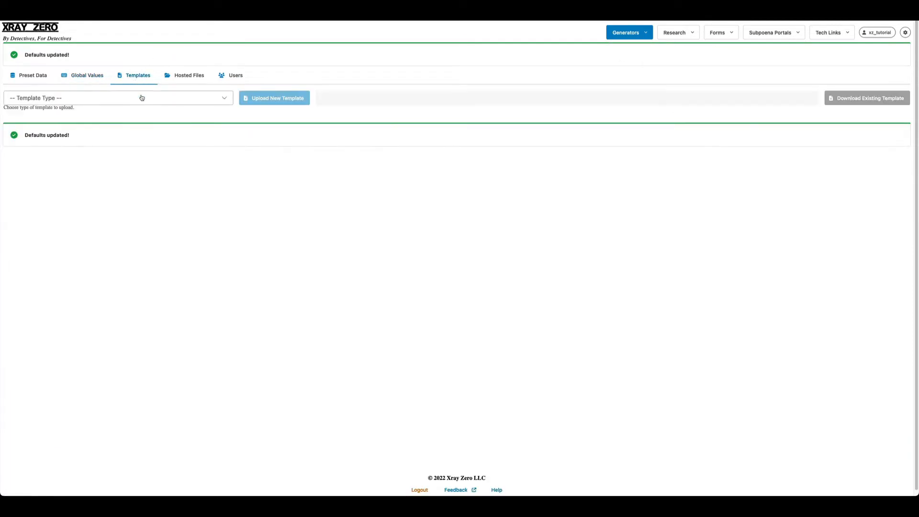
pyautogui.click(131, 102)
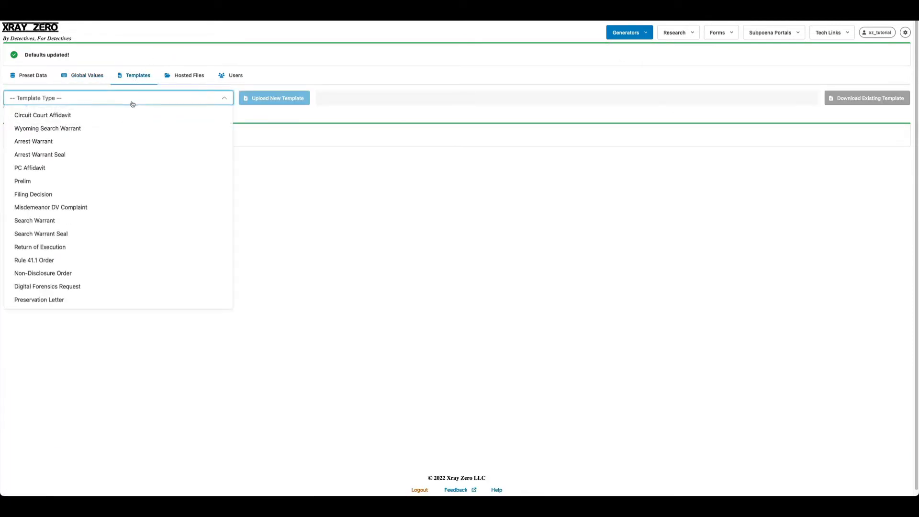
pyautogui.click(79, 221)
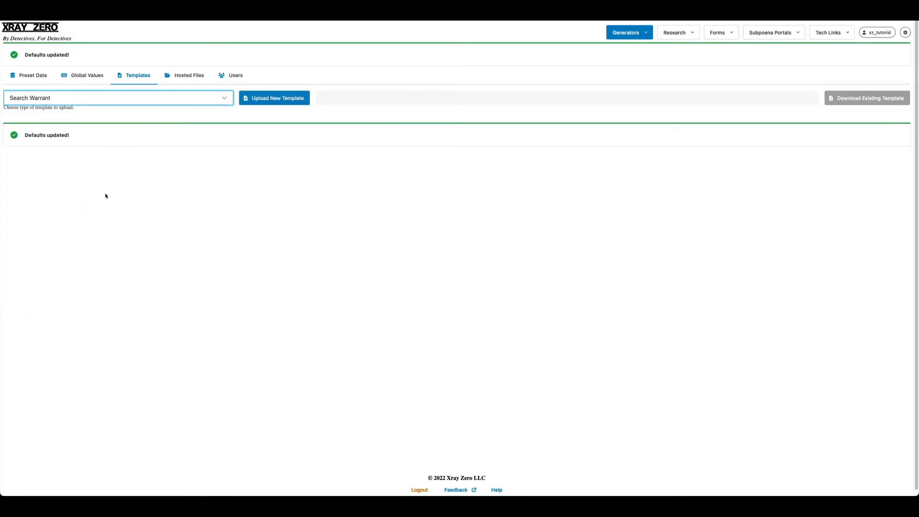
pyautogui.click(280, 101)
# - Open the help site in a new browser tab and look through its Templates documentation down to the table of contents
pyautogui.keyDown('super'); pyautogui.click(497, 493); pyautogui.keyUp('super')
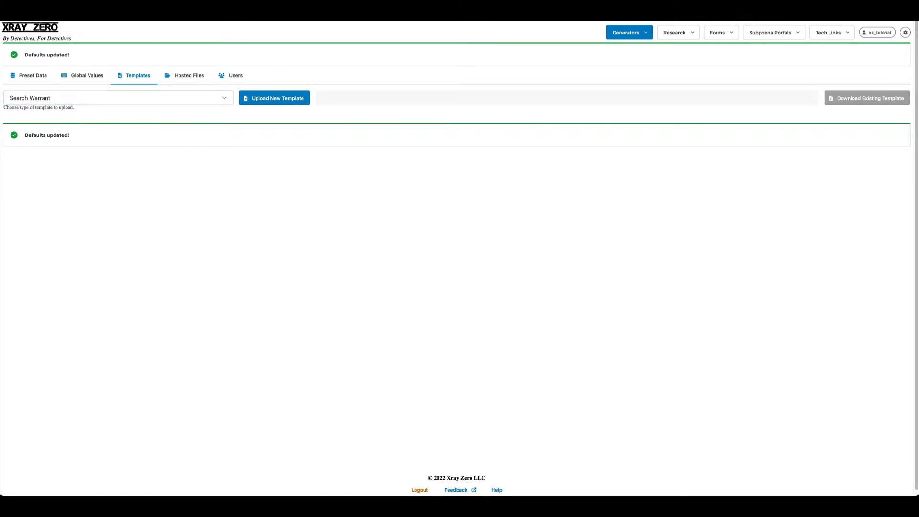
pyautogui.hotkey('ctrl', 'Tab')
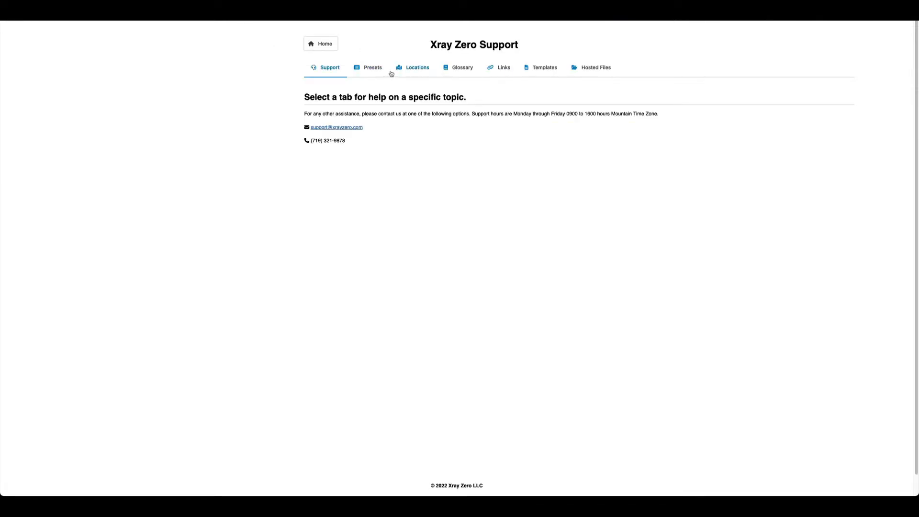
pyautogui.click(549, 75)
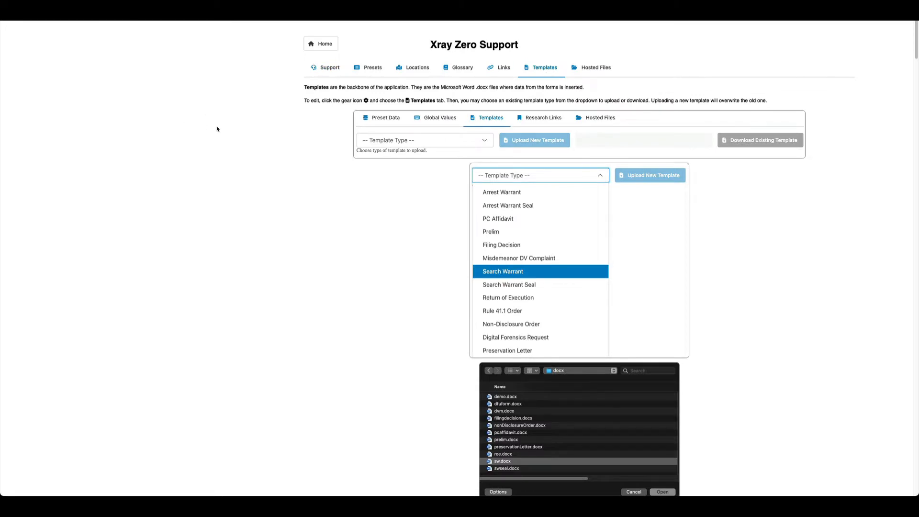
pyautogui.scroll(-5, 259, 159)
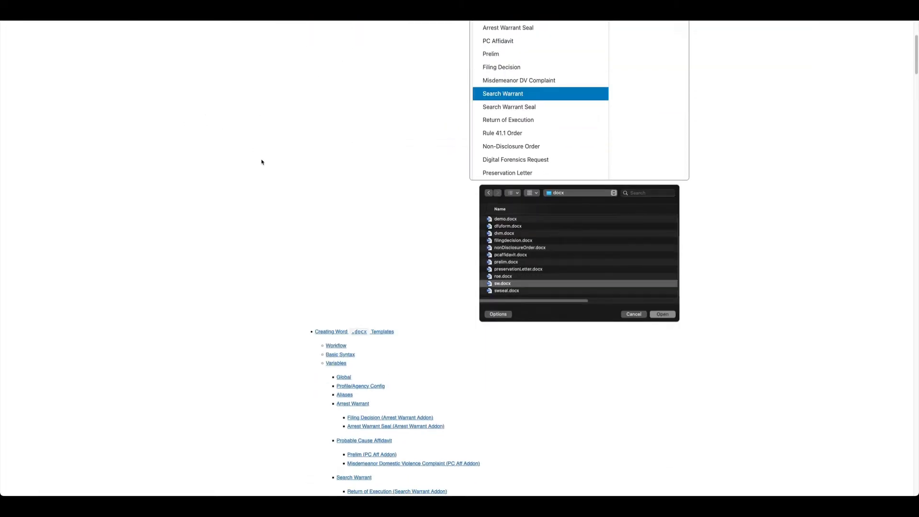
pyautogui.scroll(-5, 263, 163)
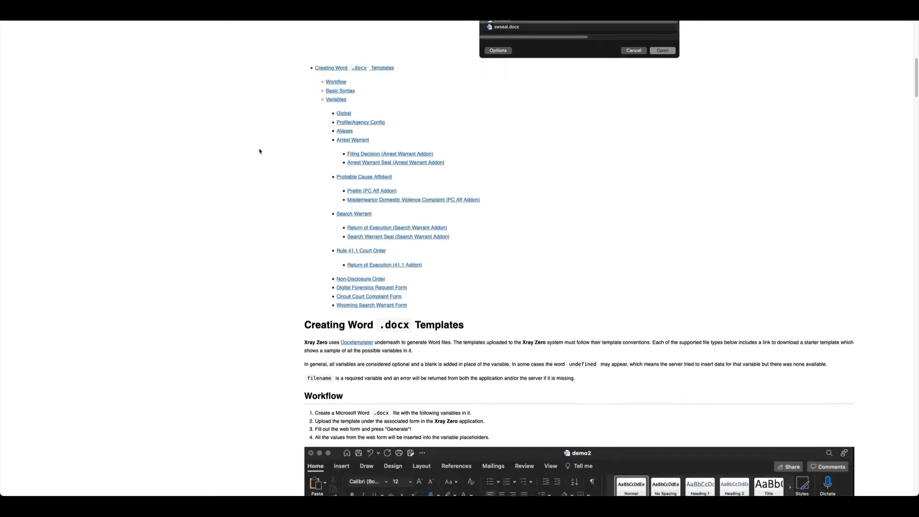
pyautogui.scroll(-1, 260, 153)
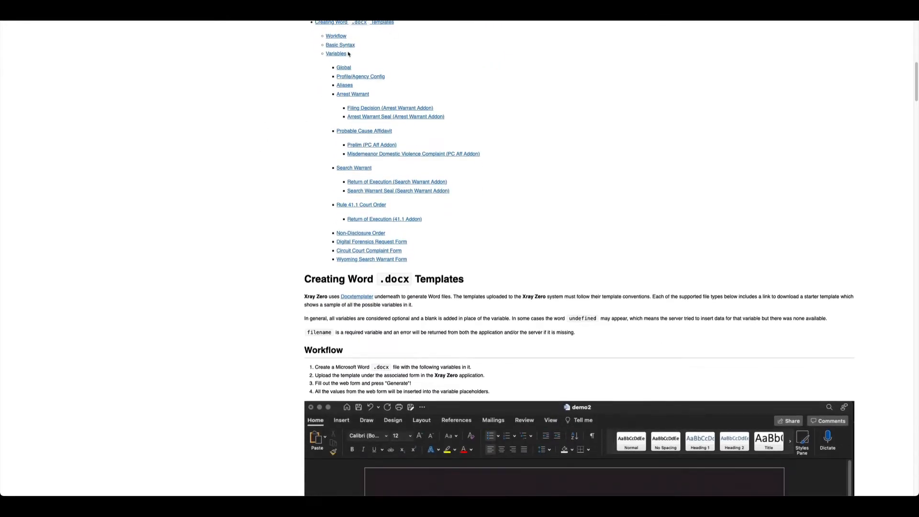
pyautogui.scroll(1, 301, 70)
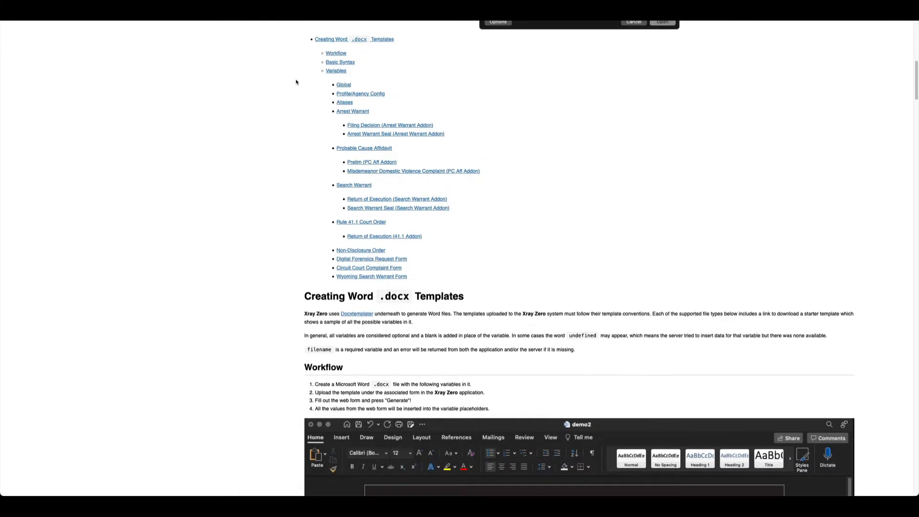
# - Review the documented global, profile/agency and alias template variables in the Variables section
pyautogui.click(336, 71)
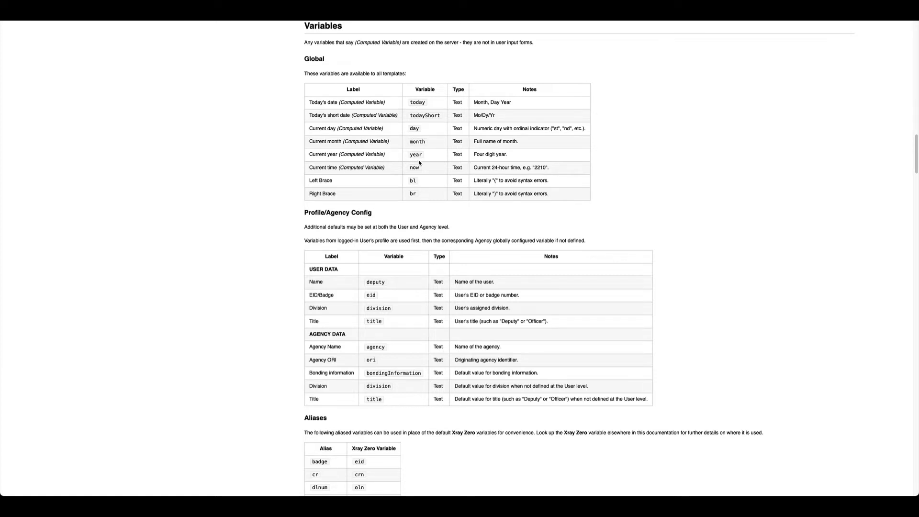
pyautogui.scroll(-5, 258, 129)
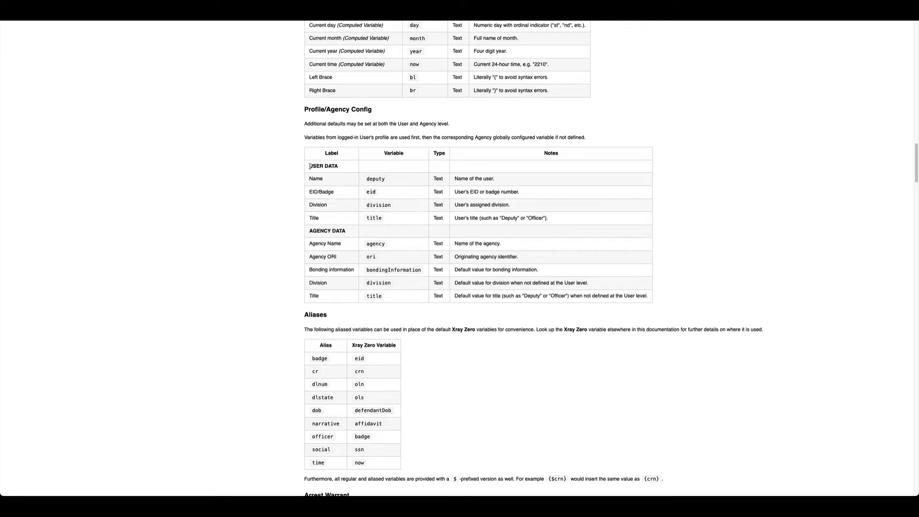
pyautogui.moveTo(310, 165); pyautogui.dragTo(336, 167)
pyautogui.moveTo(310, 231); pyautogui.dragTo(347, 231)
pyautogui.click(346, 197)
pyautogui.scroll(-3, 405, 219)
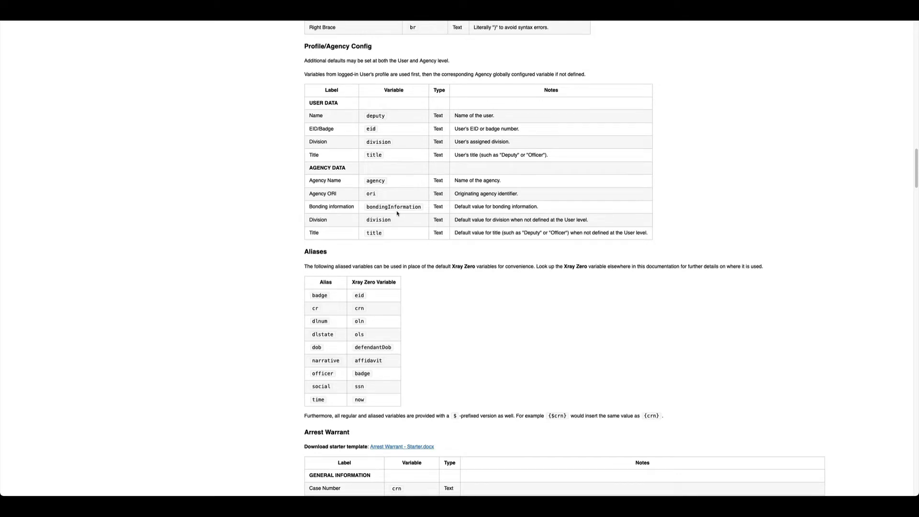
pyautogui.scroll(-2, 407, 214)
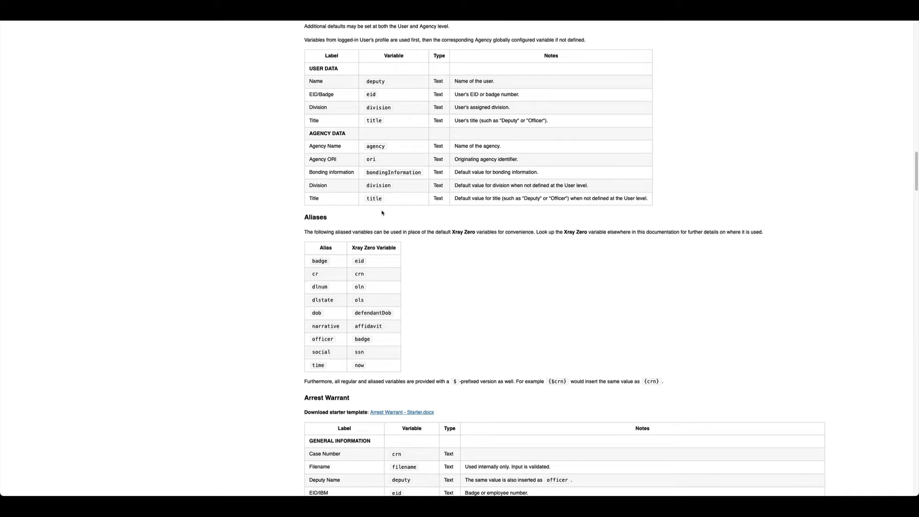
pyautogui.scroll(-4, 415, 211)
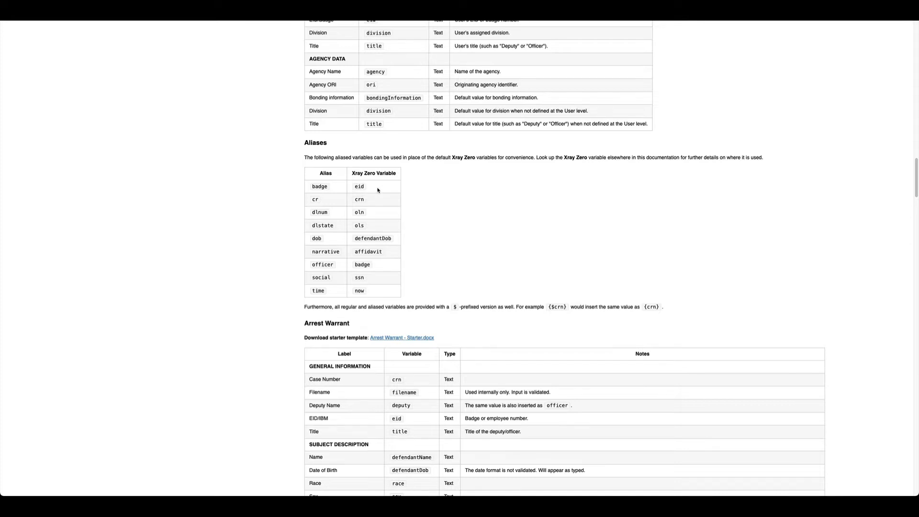
# - Download the Search Warrant starter template from its documentation section and open the downloaded document in Word
pyautogui.scroll(20, 327, 154)
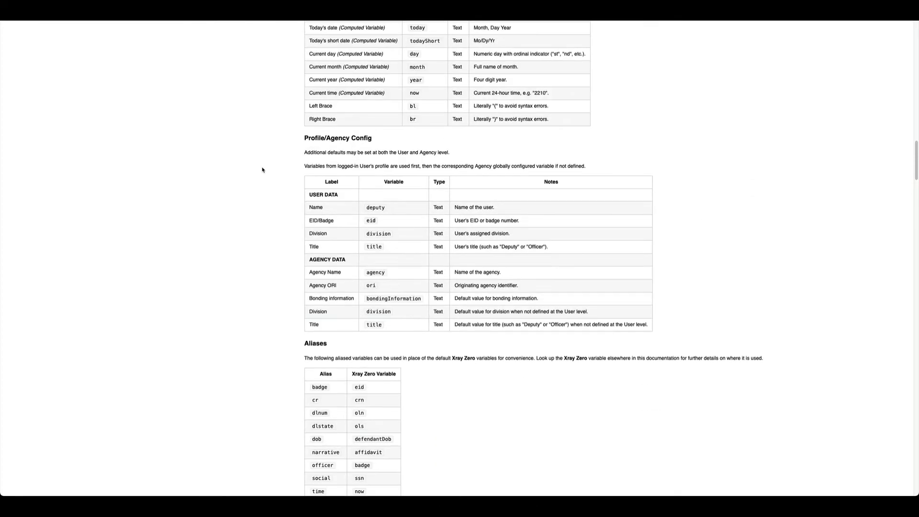
pyautogui.scroll(20, 263, 176)
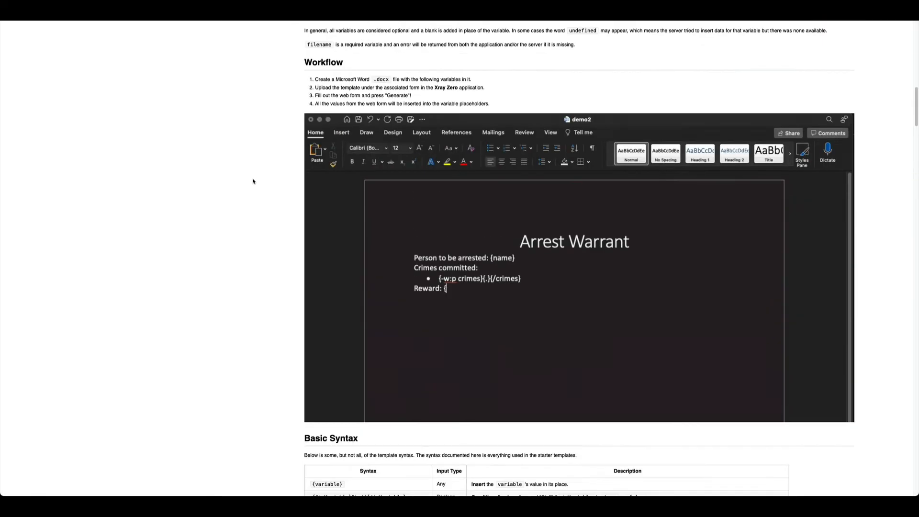
pyautogui.scroll(1, 335, 196)
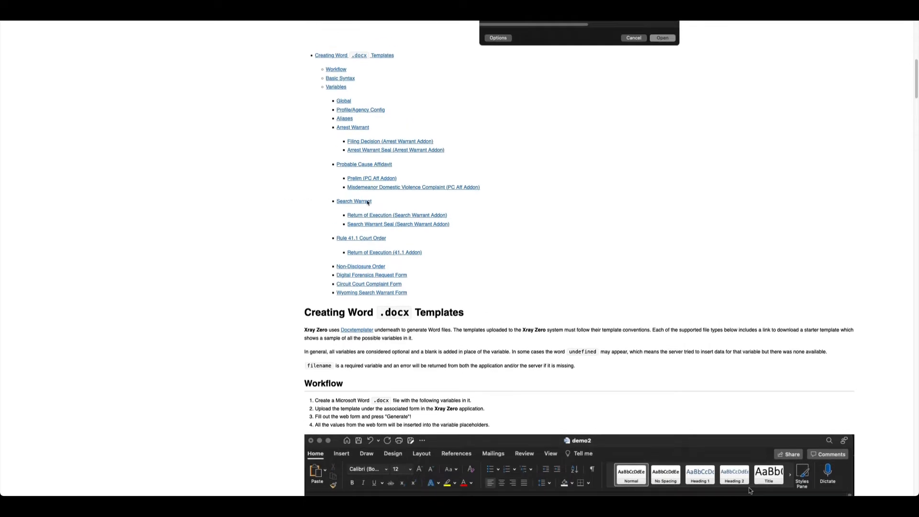
pyautogui.click(367, 202)
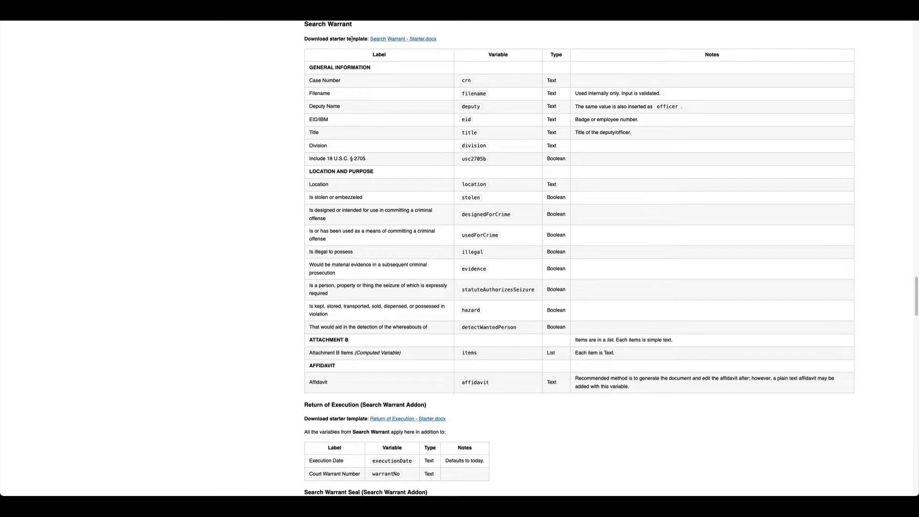
pyautogui.click(402, 40)
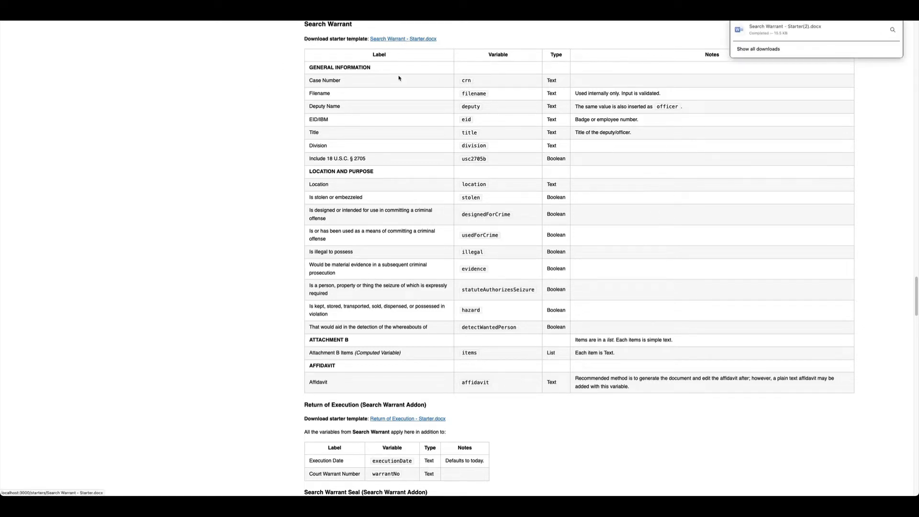
pyautogui.click(784, 35)
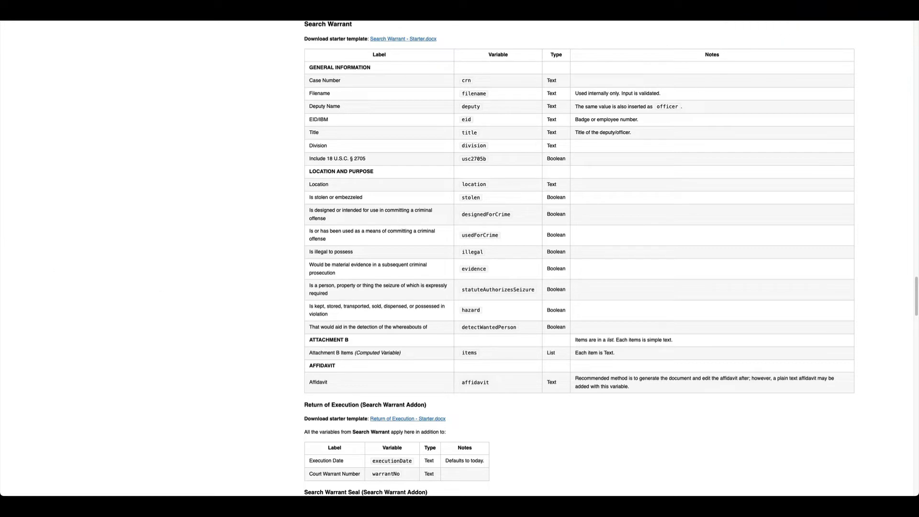
pyautogui.doubleClick(552, 56)
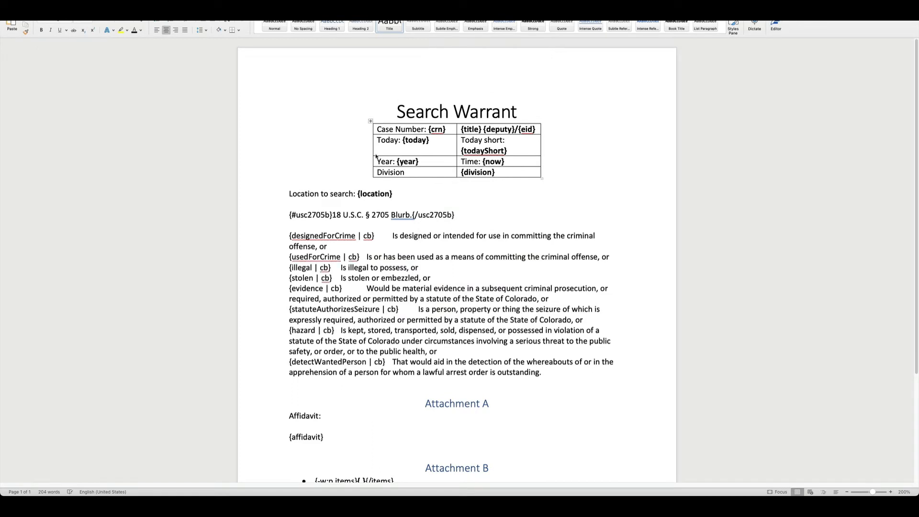
# - Examine the variable placeholders in the Search Warrant starter document, including {today} and the statuteAuthorizesSeizure checkbox variable
pyautogui.scroll(-2, 249, 155)
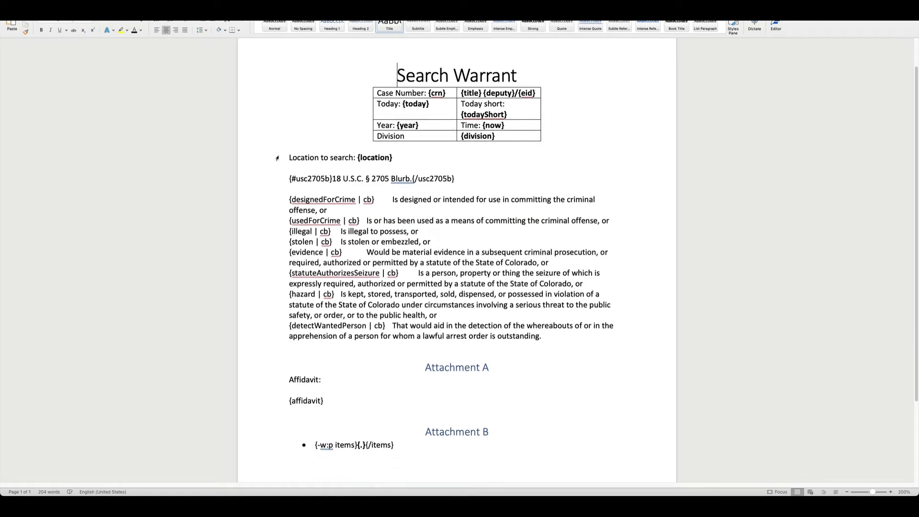
pyautogui.scroll(-1, 263, 154)
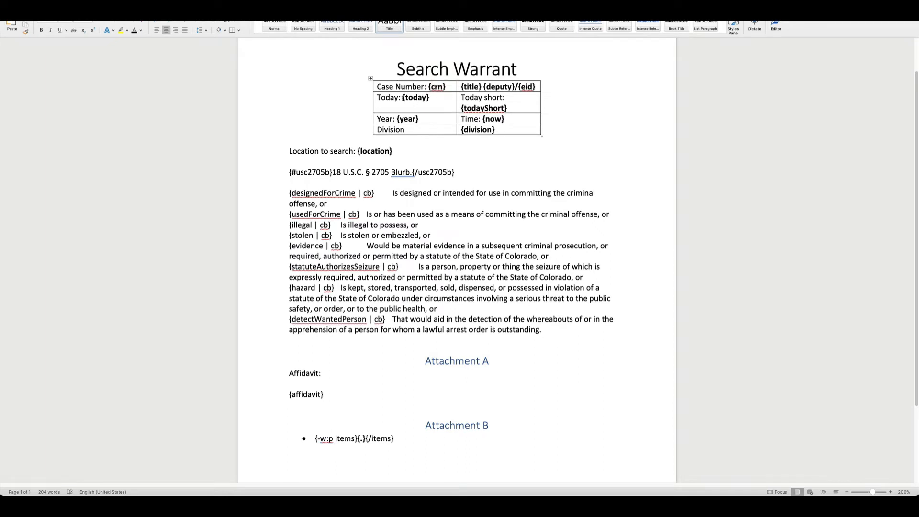
pyautogui.moveTo(403, 97); pyautogui.dragTo(437, 99)
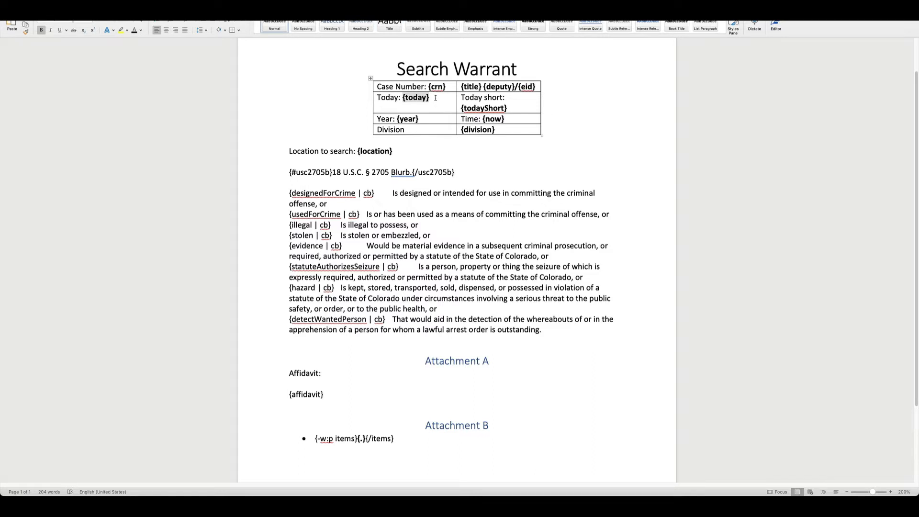
pyautogui.click(436, 98)
pyautogui.doubleClick(360, 270)
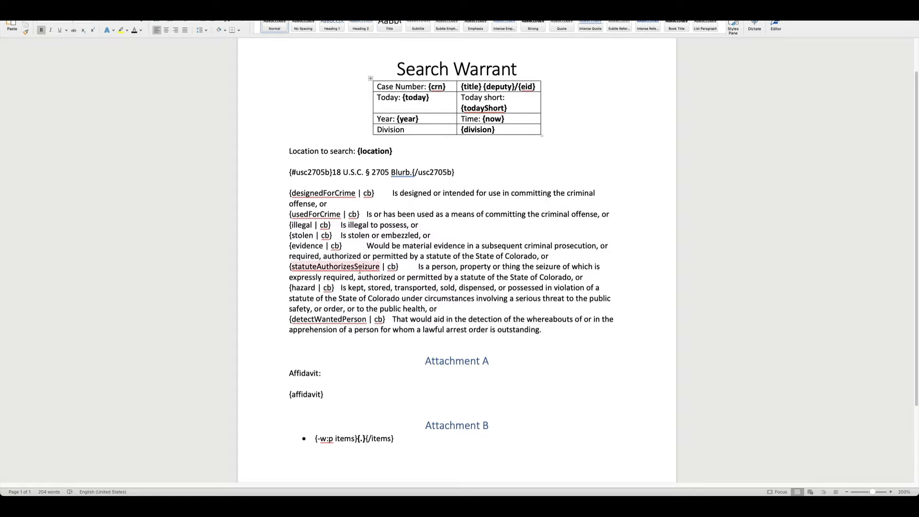
pyautogui.scroll(-2, 359, 270)
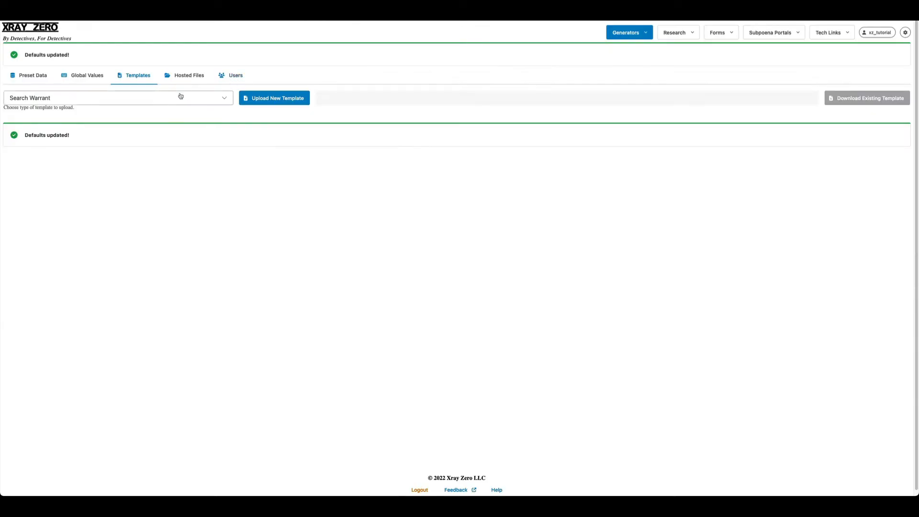
# - Upload the downloaded Search Warrant - Starter.docx file as the new Search Warrant template
pyautogui.click(269, 102)
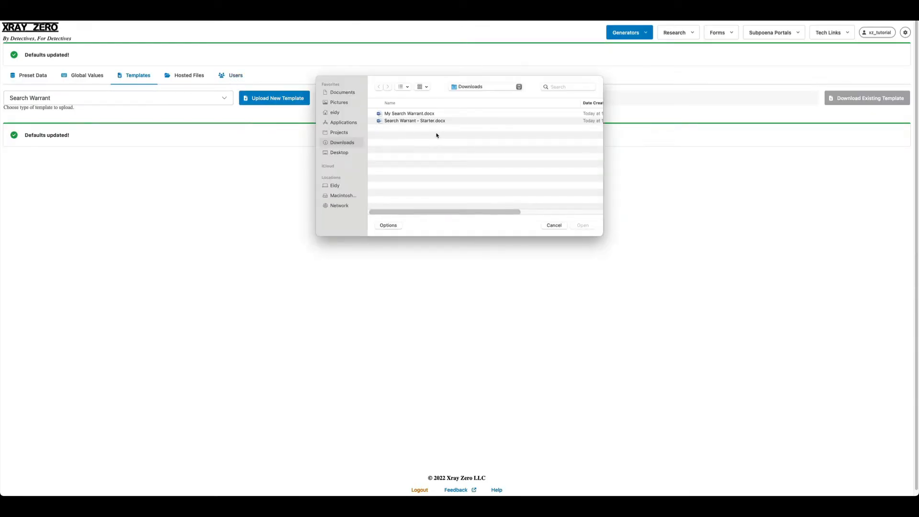
pyautogui.click(408, 123)
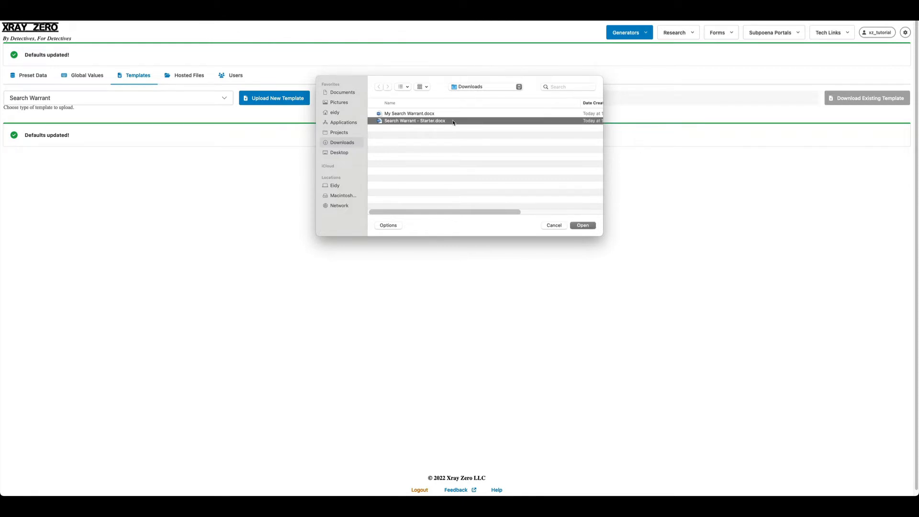
pyautogui.doubleClick(457, 123)
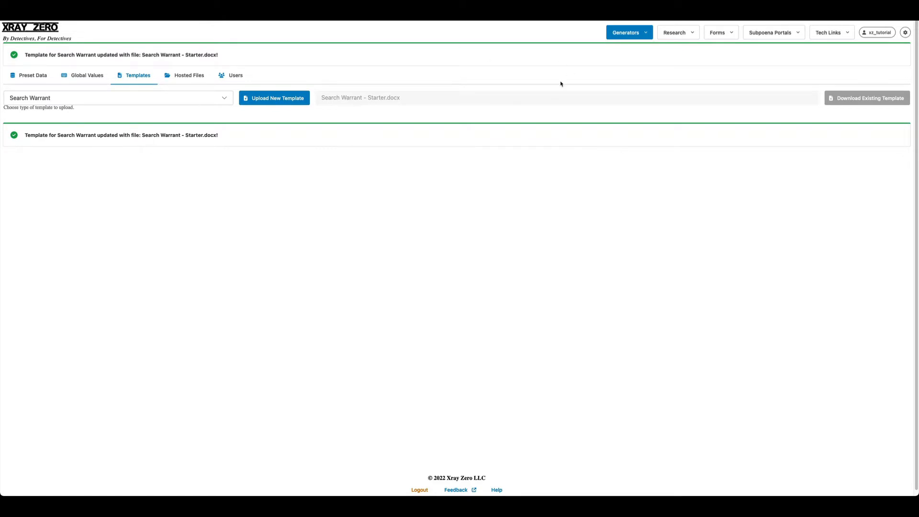
# - Open the Search Warrant generator and enter case number 22-1234 and filename Test SW in the general information
pyautogui.click(631, 33)
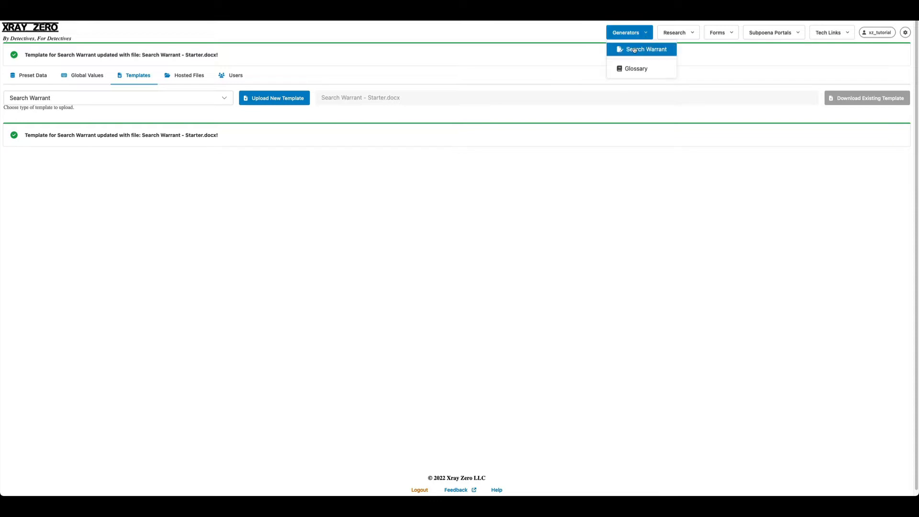
pyautogui.click(647, 52)
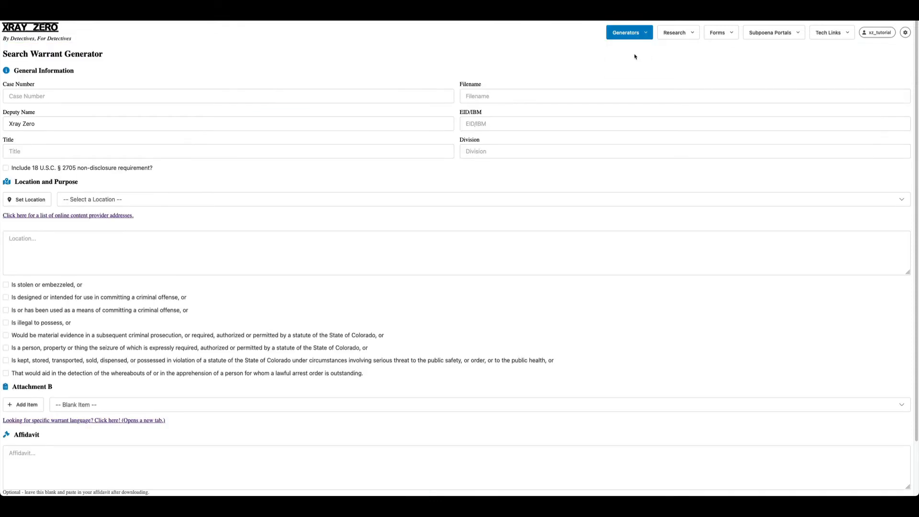
pyautogui.click(156, 92)
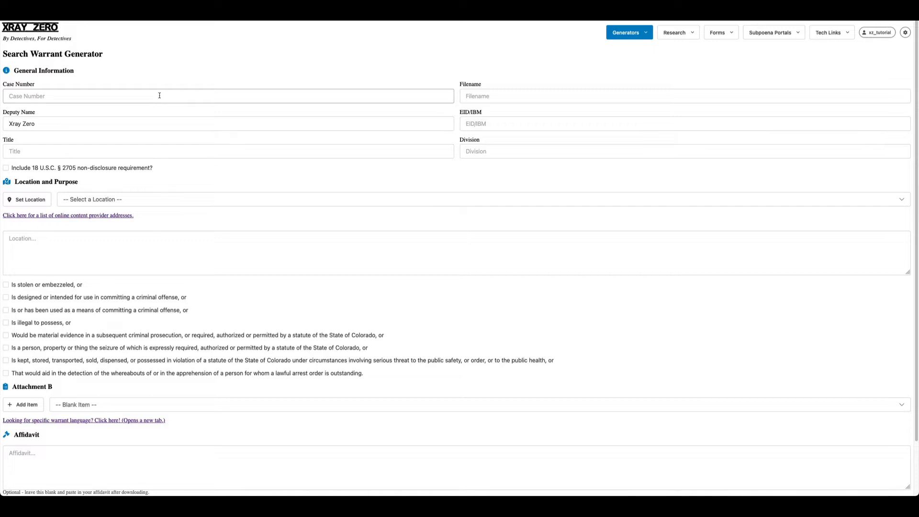
pyautogui.click(119, 100)
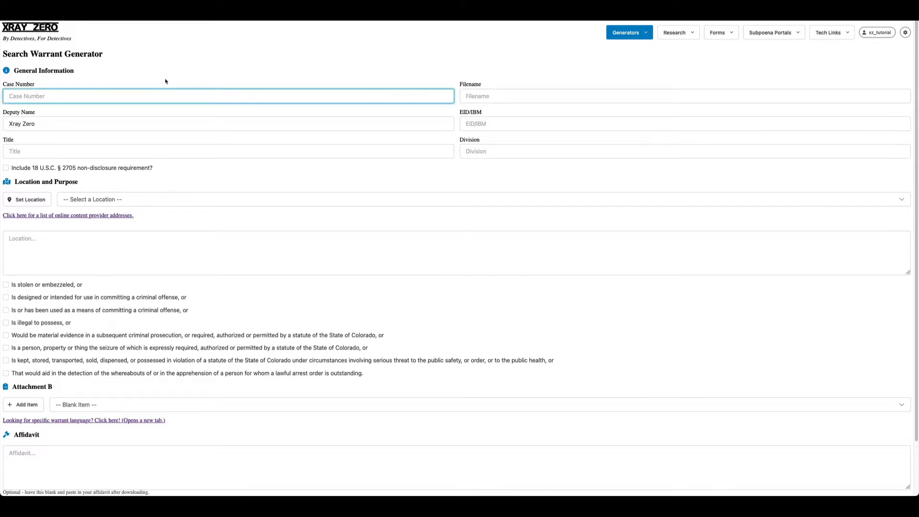
pyautogui.write('22-1234')
pyautogui.click(502, 94)
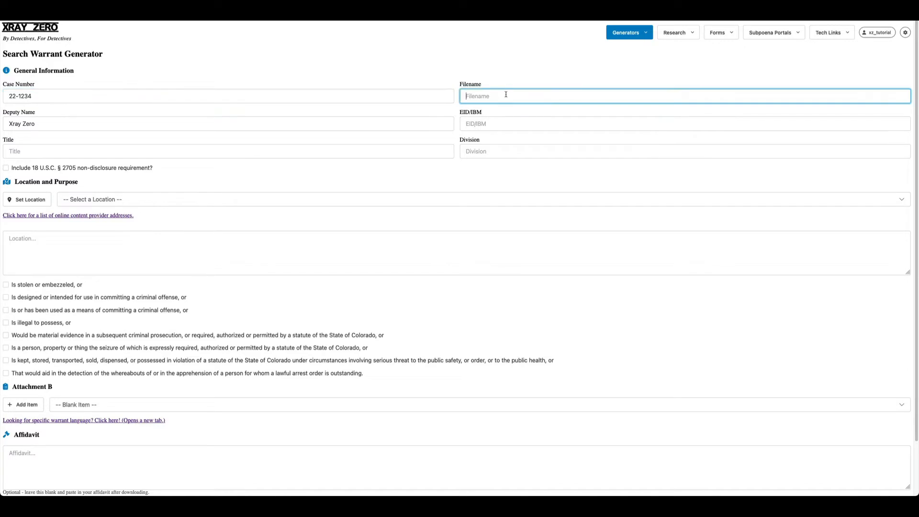
pyautogui.write('Test SW')
pyautogui.click(336, 104)
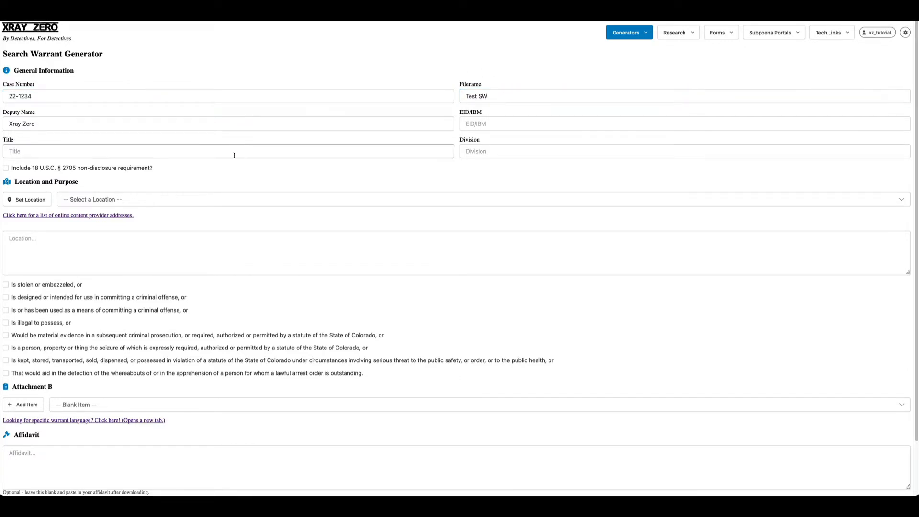
# - Generate the warrant from the form and enlarge the resulting Test SW document in Word
pyautogui.scroll(-3, 214, 148)
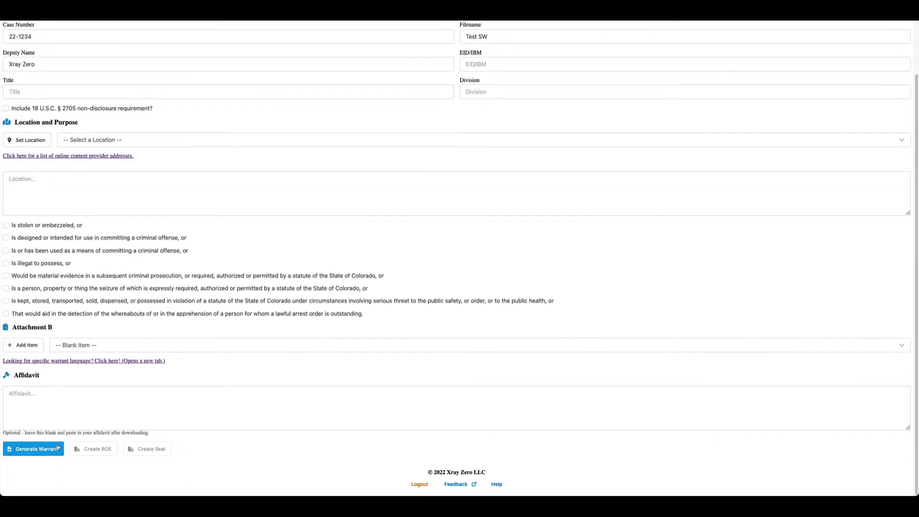
pyautogui.click(59, 448)
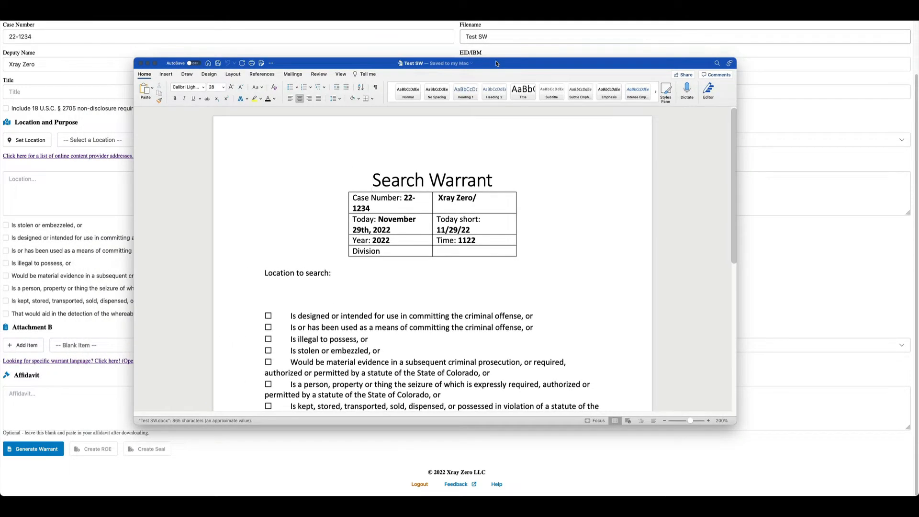
pyautogui.doubleClick(496, 63)
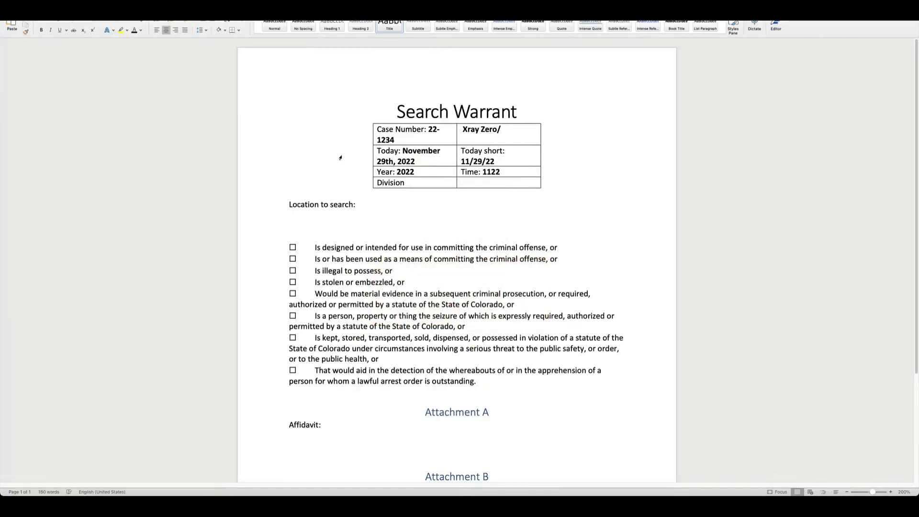
# - Review the case number, date fields, location, checkboxes and attachment sections in the generated Test SW document
pyautogui.moveTo(396, 140); pyautogui.dragTo(429, 134)
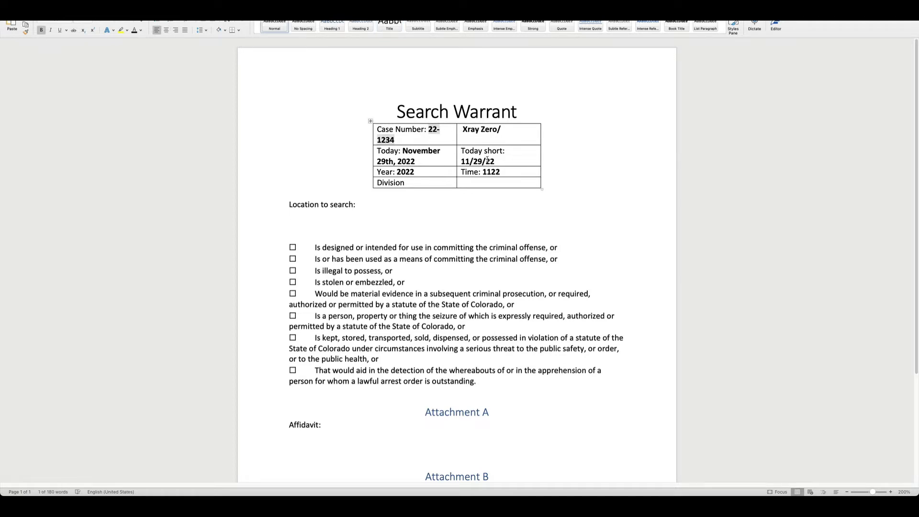
pyautogui.scroll(-5, 382, 277)
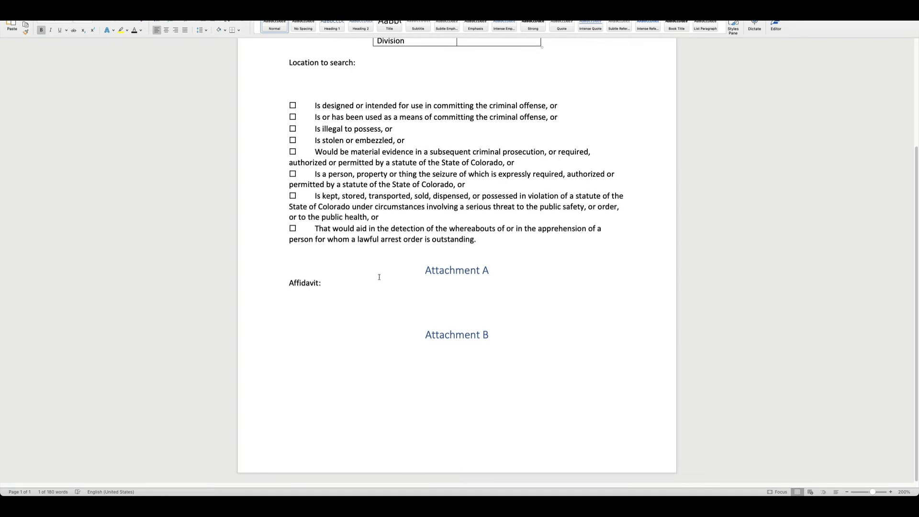
pyautogui.scroll(3, 379, 278)
pyautogui.scroll(1, 300, 206)
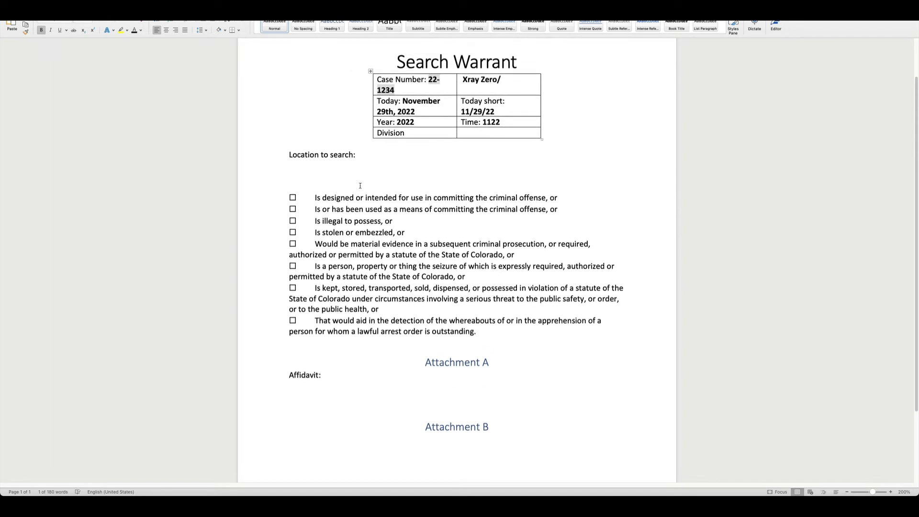
pyautogui.click(372, 149)
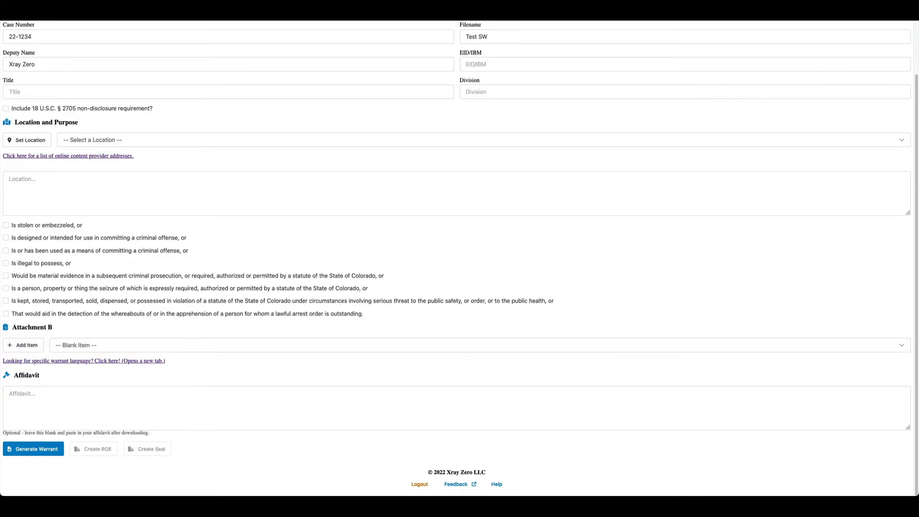
# - Arrange the Search Warrant generator in the browser and the My Search Warrant document in Word side by side
pyautogui.moveTo(1, 215); pyautogui.dragTo(676, 52)
pyautogui.press('ctrl+super+m')
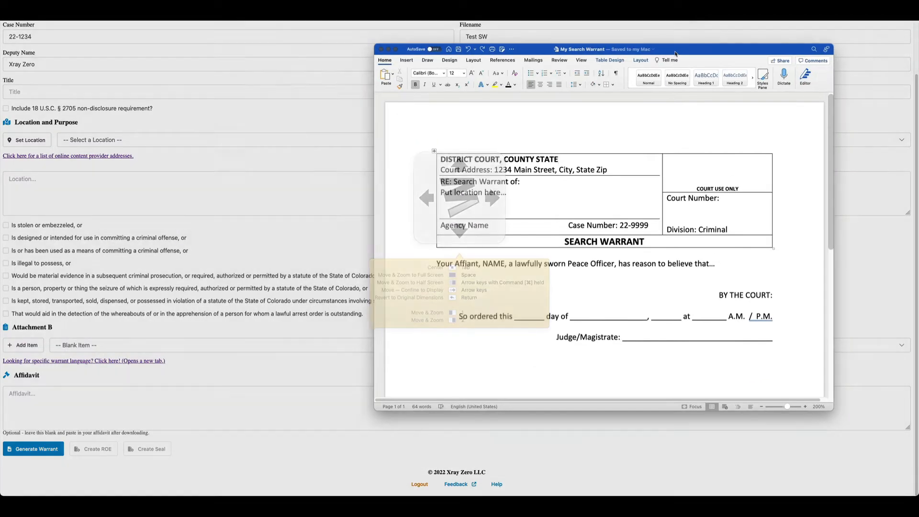
pyautogui.press('Right')
pyautogui.press('super+Tab')
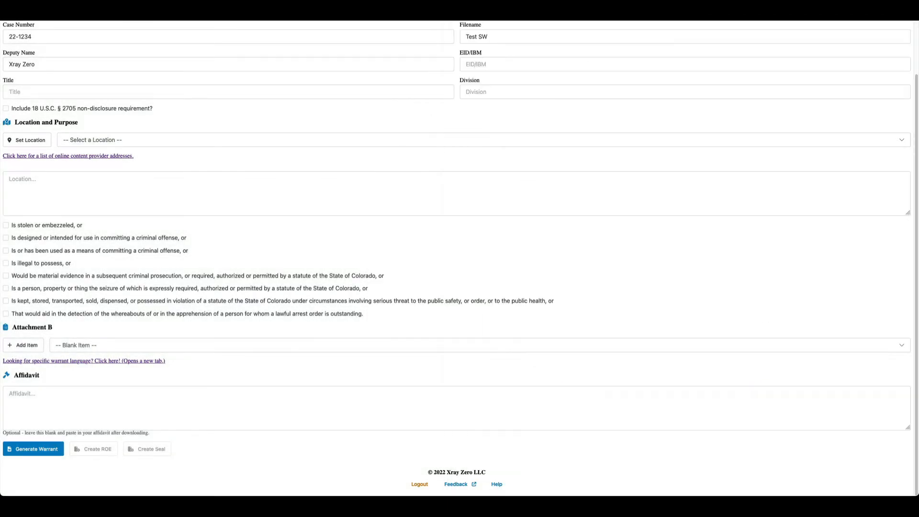
pyautogui.press('ctrl+super+m')
pyautogui.press('Left')
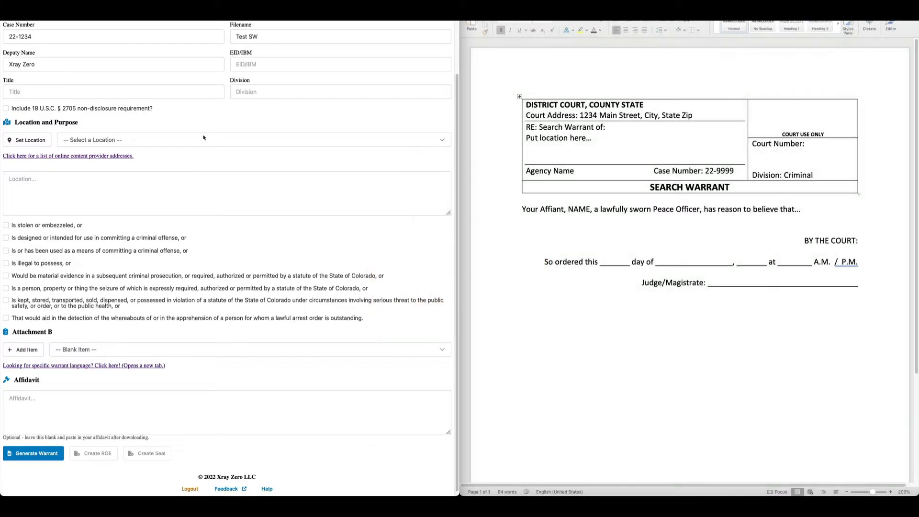
# - Switch from the generator form to the Templates documentation and bring up its Search Warrant variables table
pyautogui.scroll(2, 201, 154)
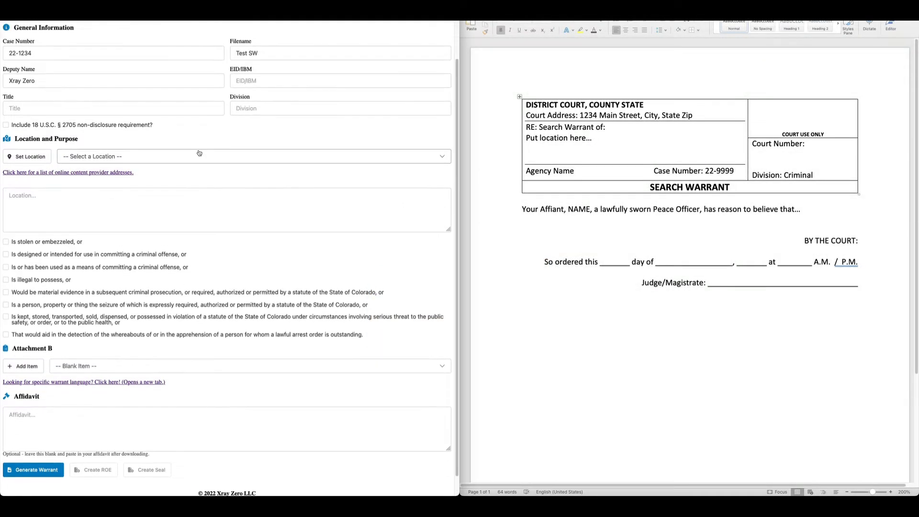
pyautogui.scroll(2, 197, 154)
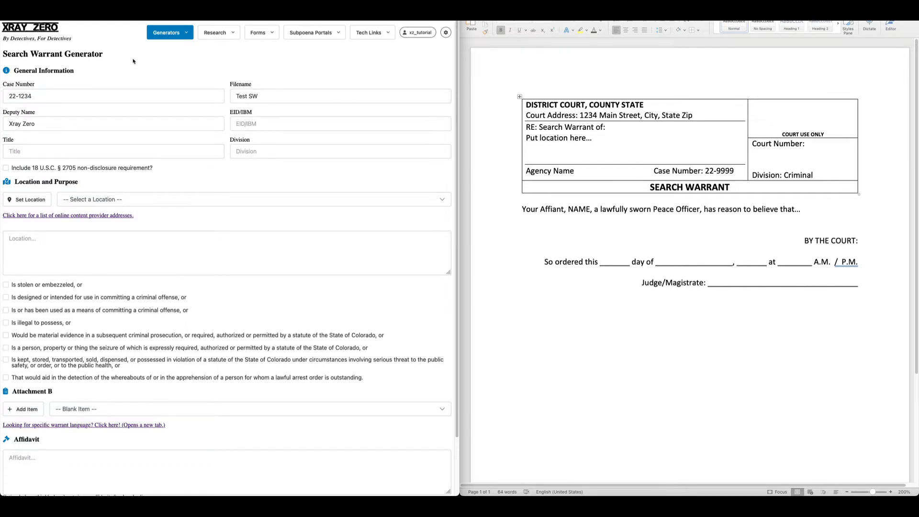
pyautogui.click(163, 10)
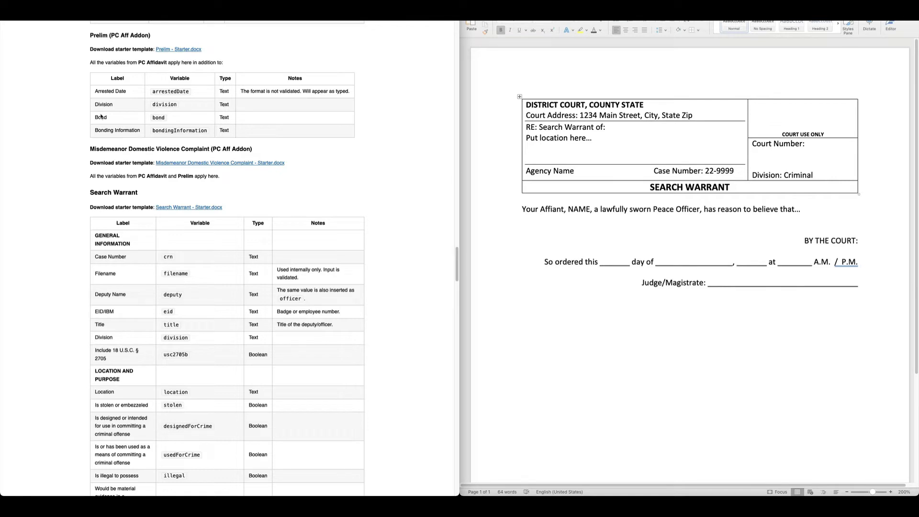
pyautogui.scroll(-5, 124, 78)
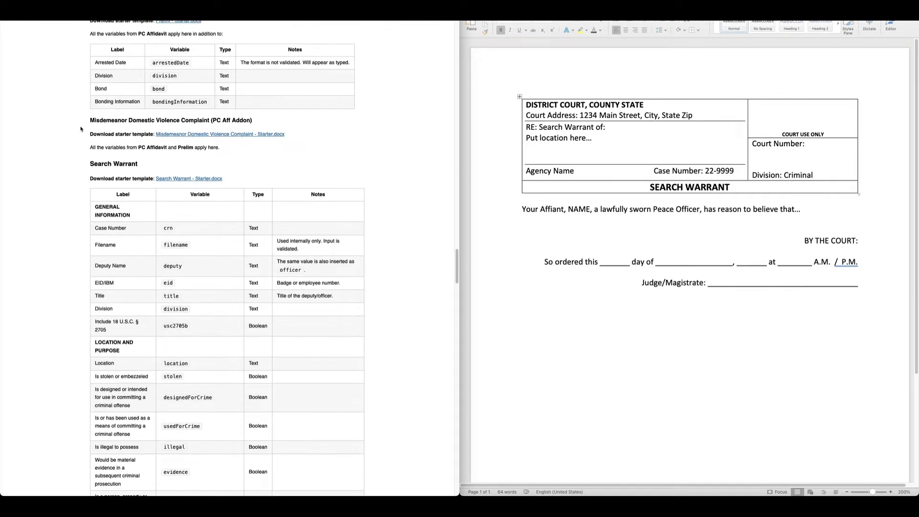
pyautogui.scroll(-1, 73, 128)
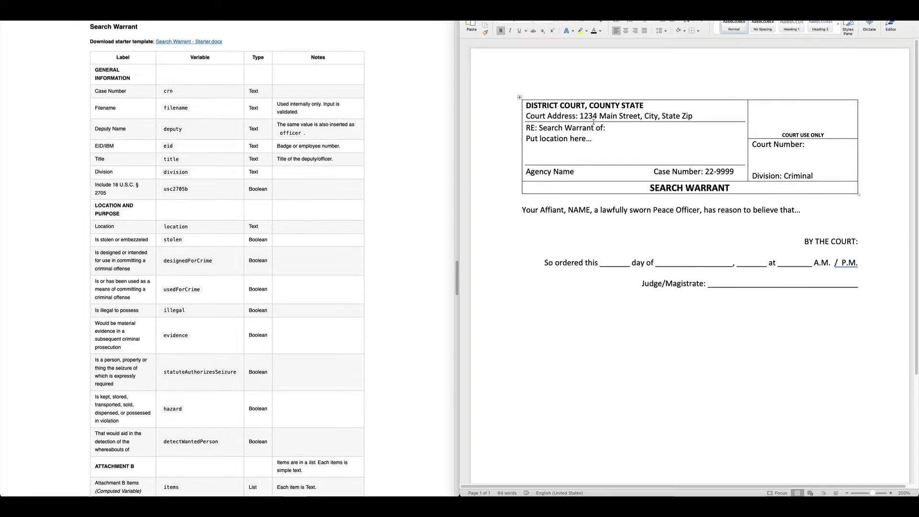
# - Select the "Put location here…" placeholder in the Word document and look up the Location variable in the documentation's Search Warrant table
pyautogui.click(567, 138)
pyautogui.tripleClick(539, 139)
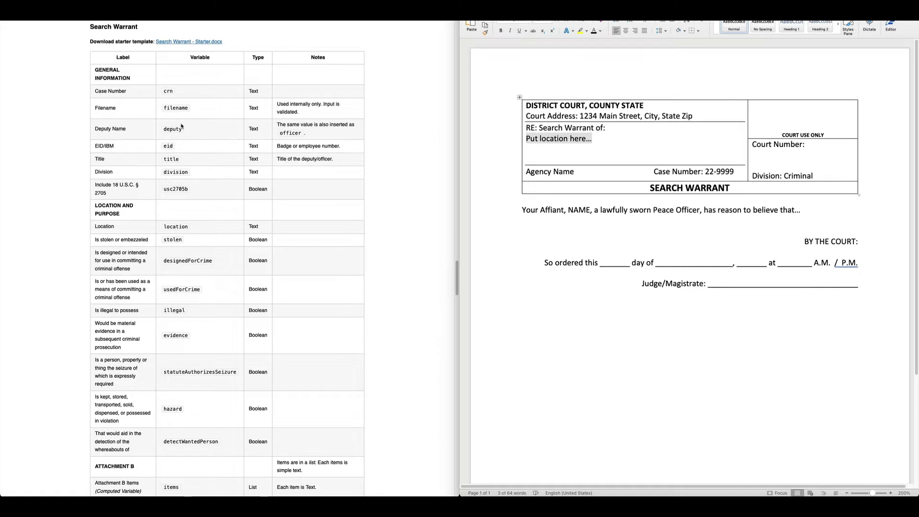
pyautogui.scroll(-3, 147, 191)
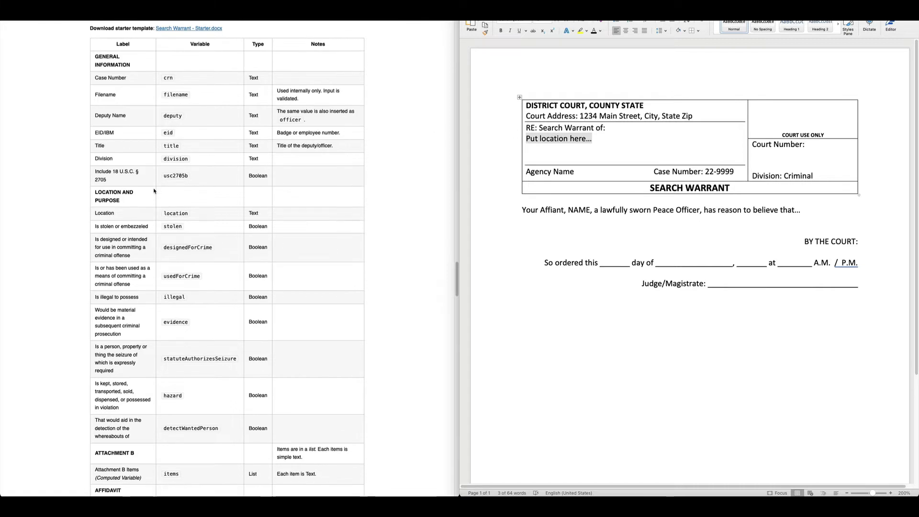
pyautogui.scroll(-5, 148, 193)
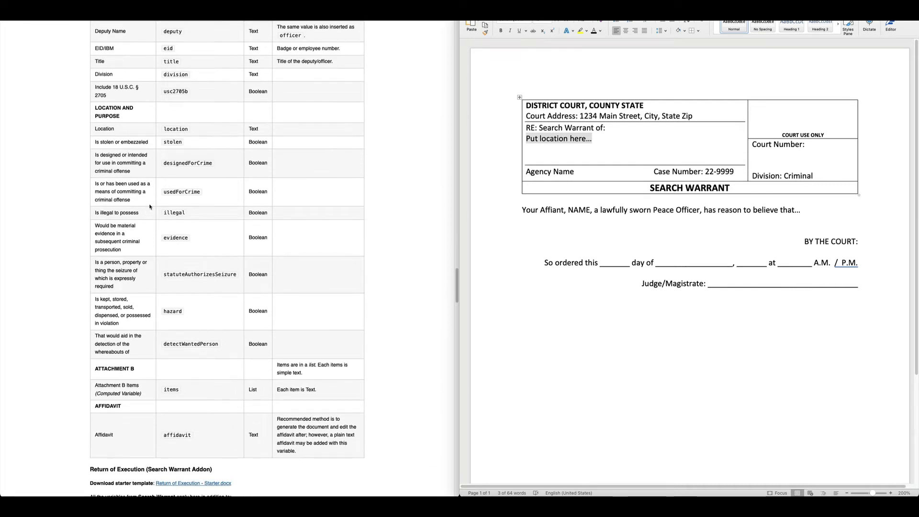
pyautogui.moveTo(96, 130); pyautogui.dragTo(141, 133)
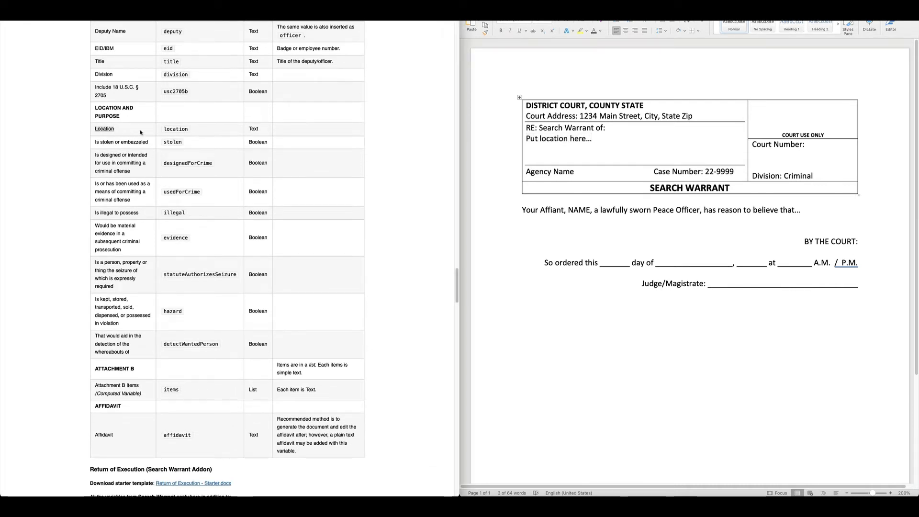
pyautogui.doubleClick(180, 131)
pyautogui.click(194, 134)
# - Go to the documentation's Basic Syntax section and review the {variable} syntax for inserting a value
pyautogui.moveTo(463, 277); pyautogui.dragTo(440, 75)
pyautogui.click(134, 160)
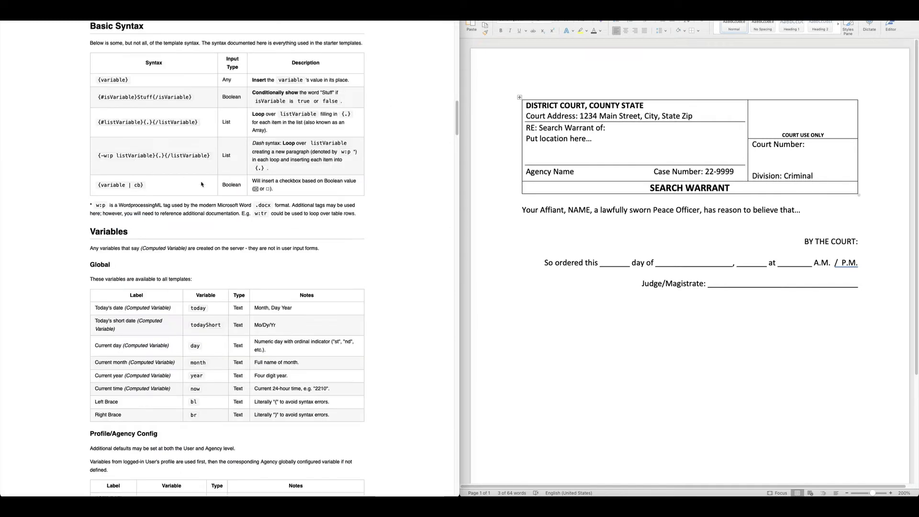
pyautogui.scroll(3, 204, 186)
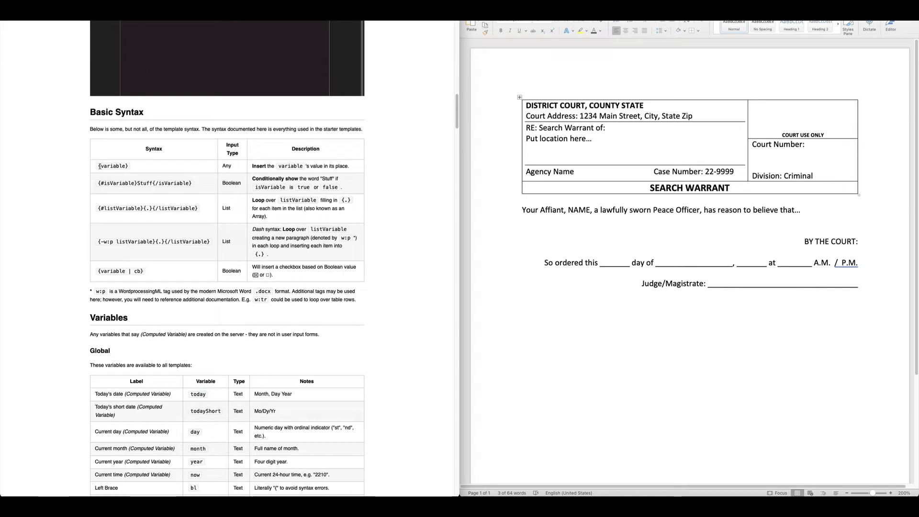
pyautogui.moveTo(100, 165); pyautogui.dragTo(125, 166)
pyautogui.click(148, 169)
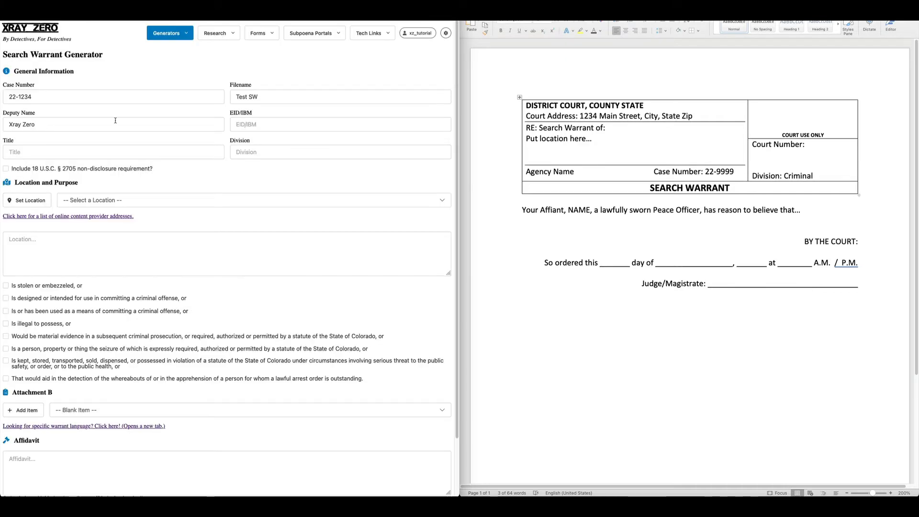
# - Fill the generator's Location text box with "Anything typed in here will show up in the {location} variable's spot."
pyautogui.scroll(-1, 52, 247)
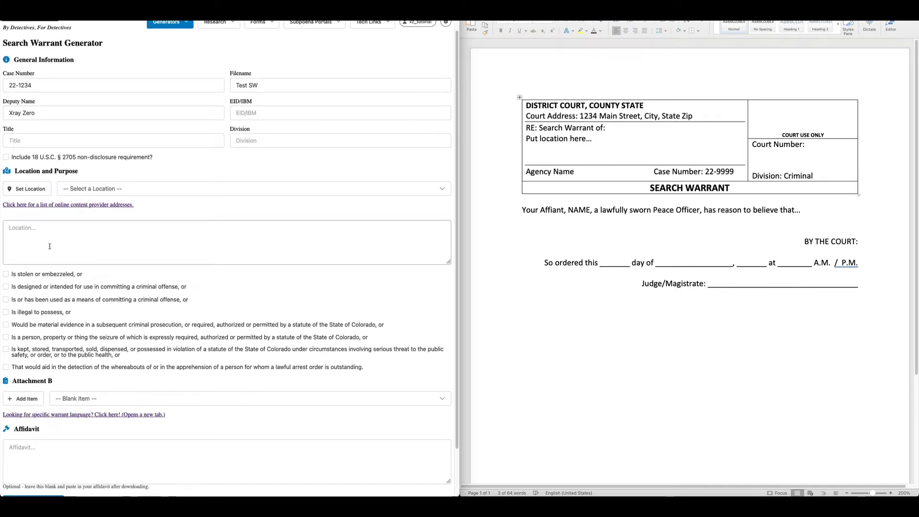
pyautogui.scroll(-1, 91, 212)
pyautogui.click(84, 214)
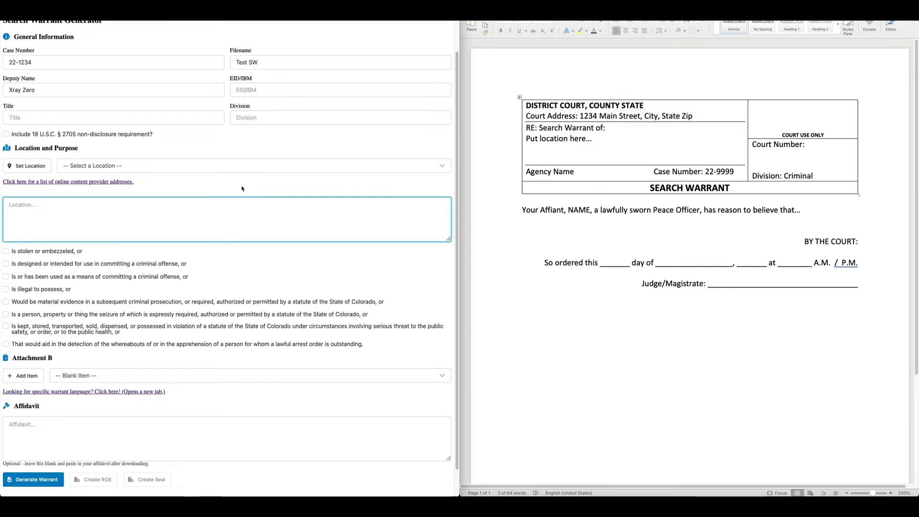
pyautogui.write('Anything typed in')
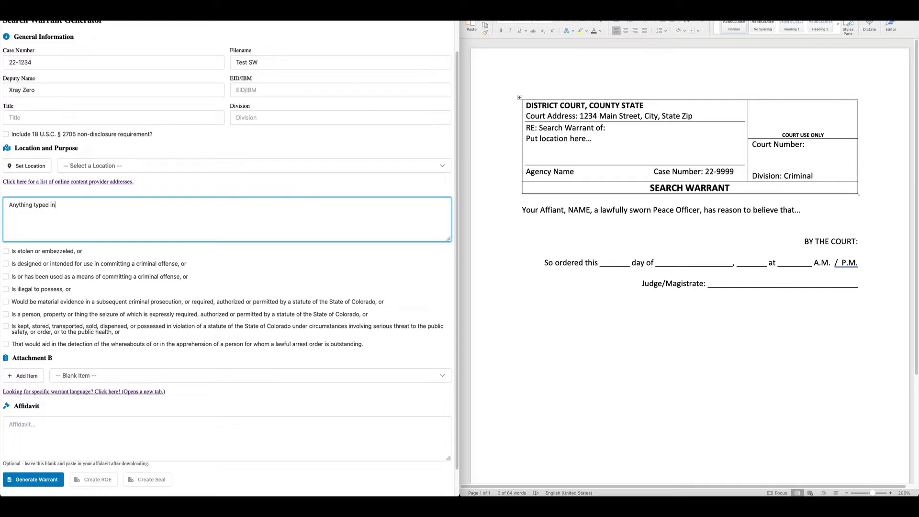
pyautogui.write(' here will show up in ')
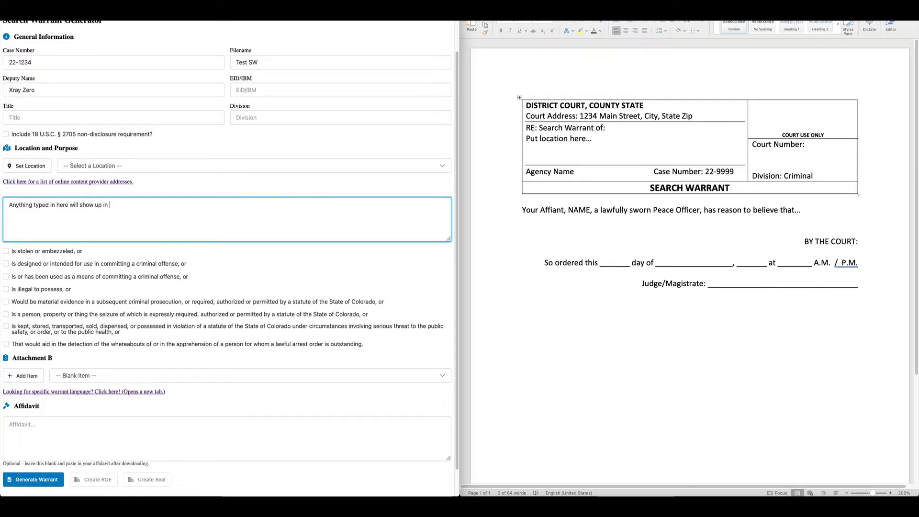
pyautogui.write("the {location} variable's spot.")
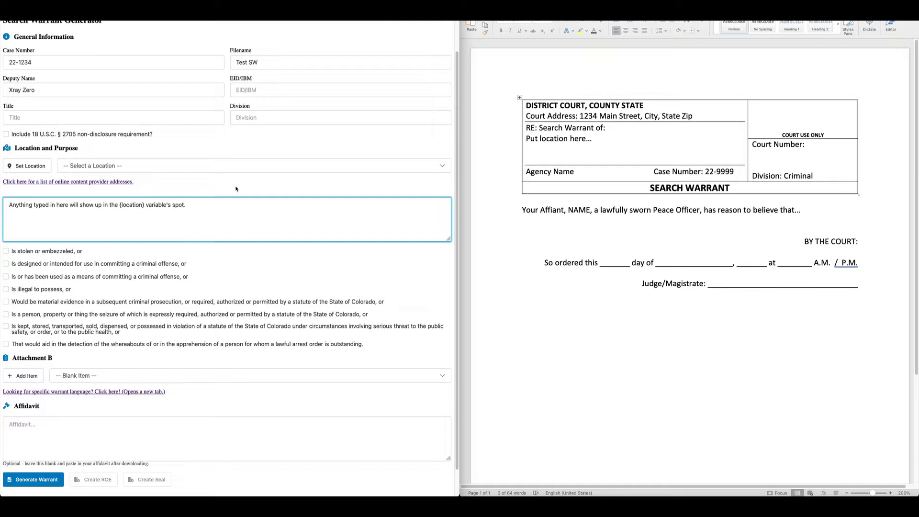
pyautogui.click(235, 188)
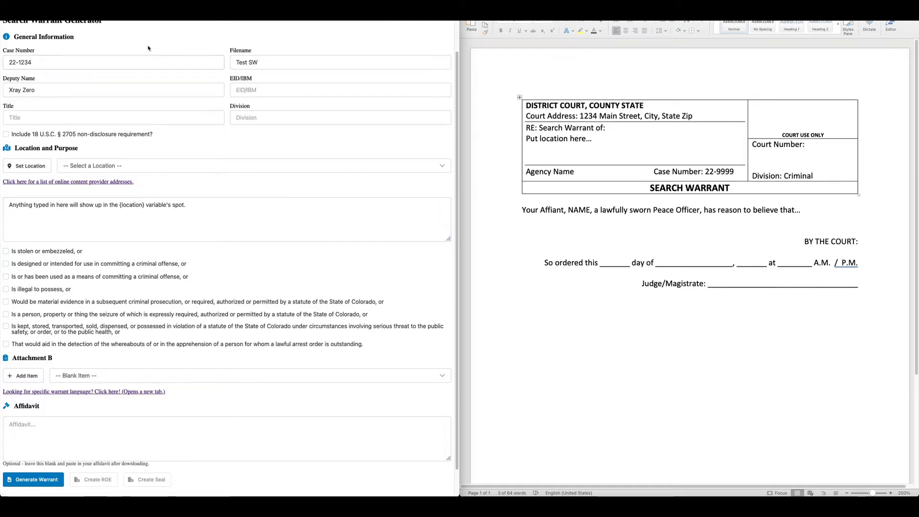
# - Return to the Templates documentation and replace the "Put location here…" placeholder in the Word document with {location}
pyautogui.click(149, 11)
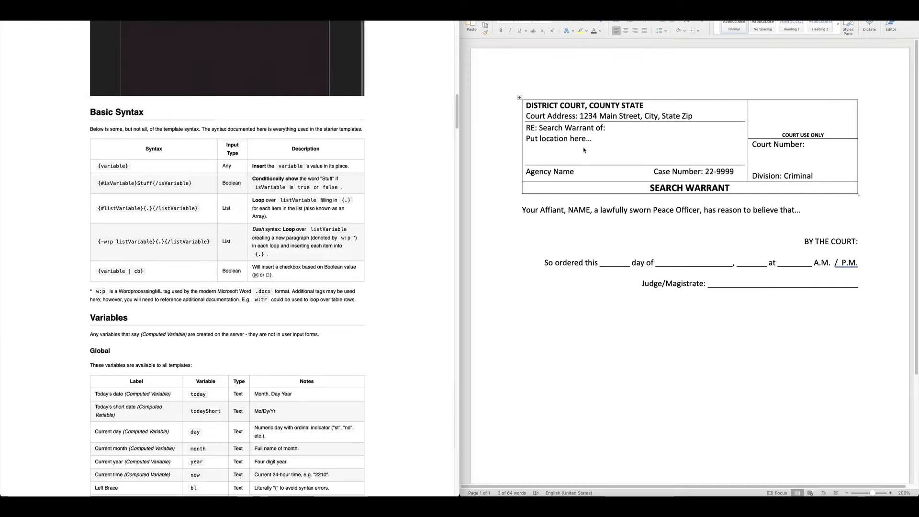
pyautogui.click(611, 153)
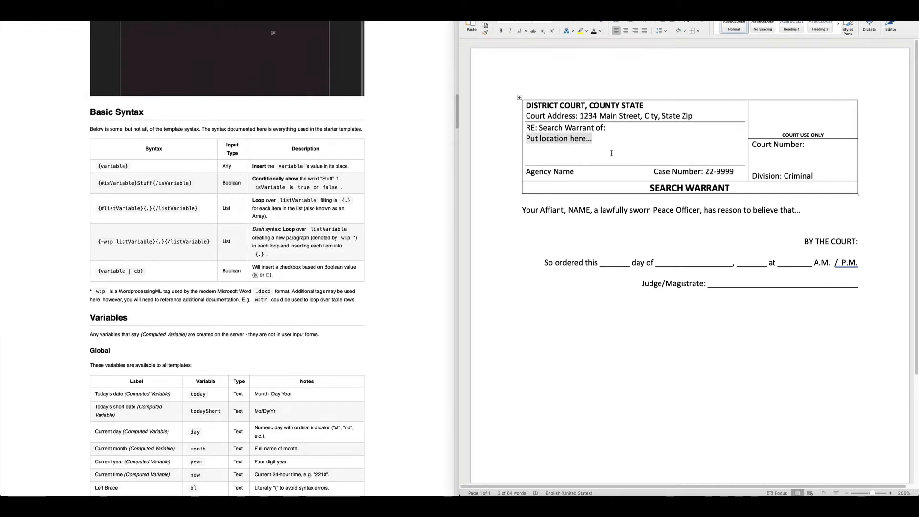
pyautogui.write('{')
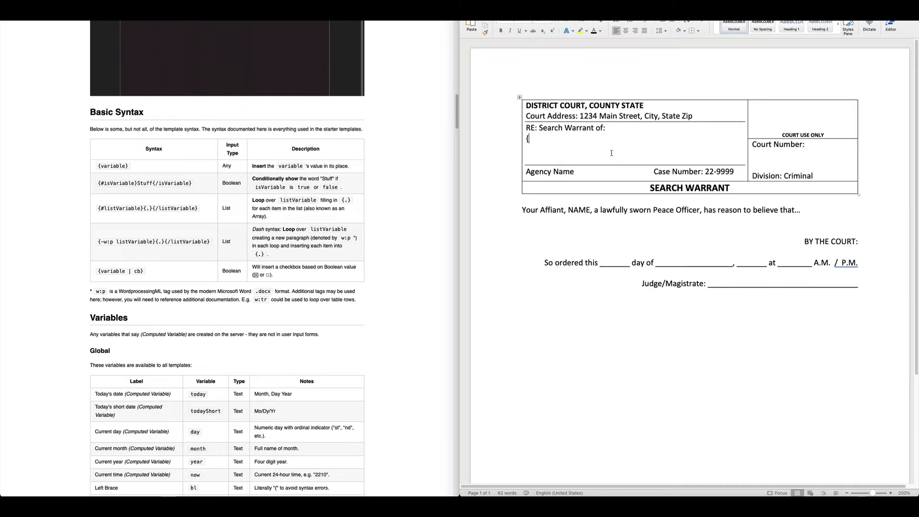
pyautogui.write('location}')
# - Look up the agency name variable in the documentation's Profile/Agency Config table and replace "Agency Name" in the Word header with {agency}
pyautogui.moveTo(534, 173); pyautogui.dragTo(575, 173)
pyautogui.click(84, 216)
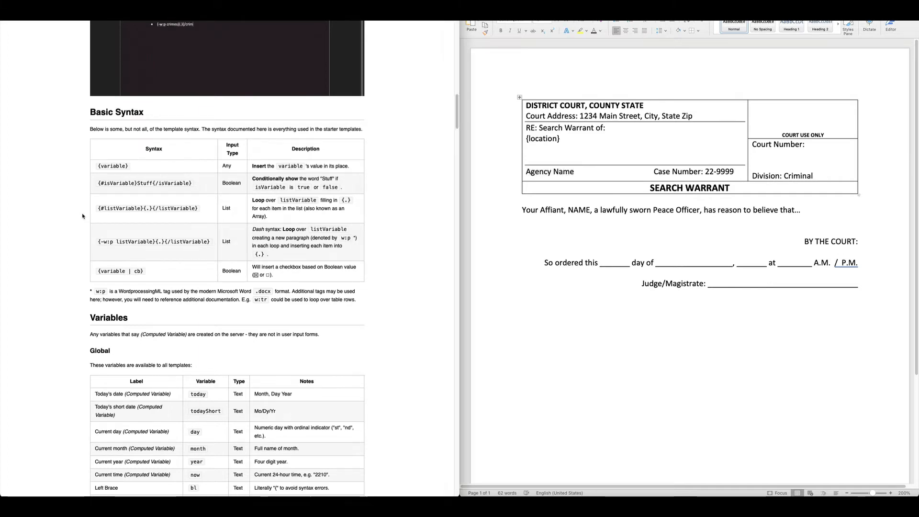
pyautogui.scroll(-4, 80, 218)
pyautogui.scroll(-6, 75, 225)
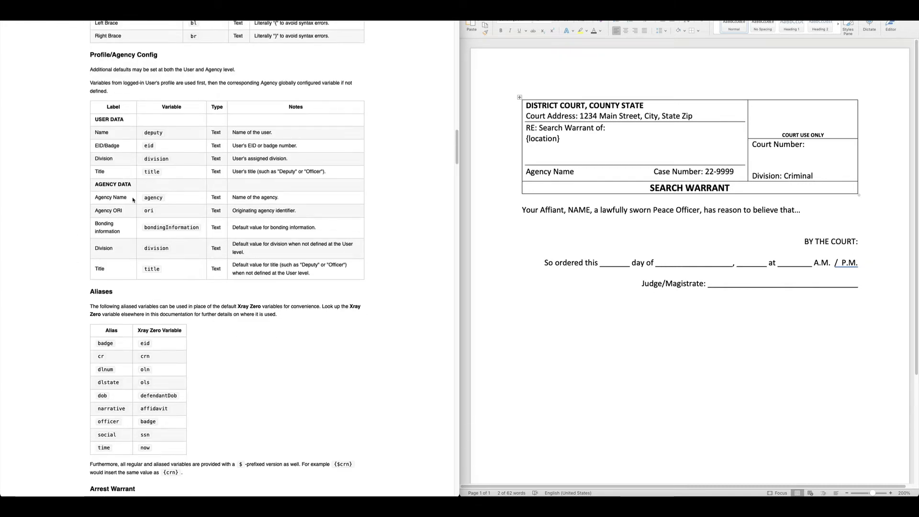
pyautogui.tripleClick(560, 173)
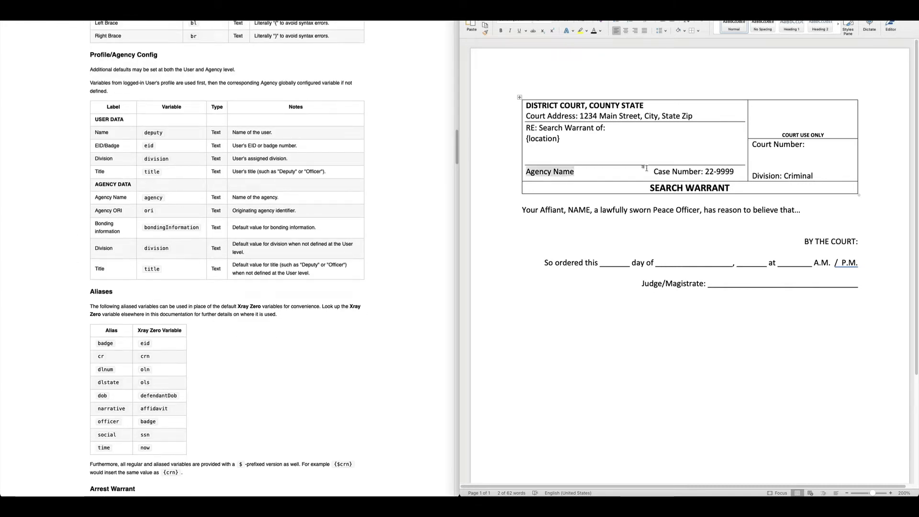
pyautogui.write('{agency}')
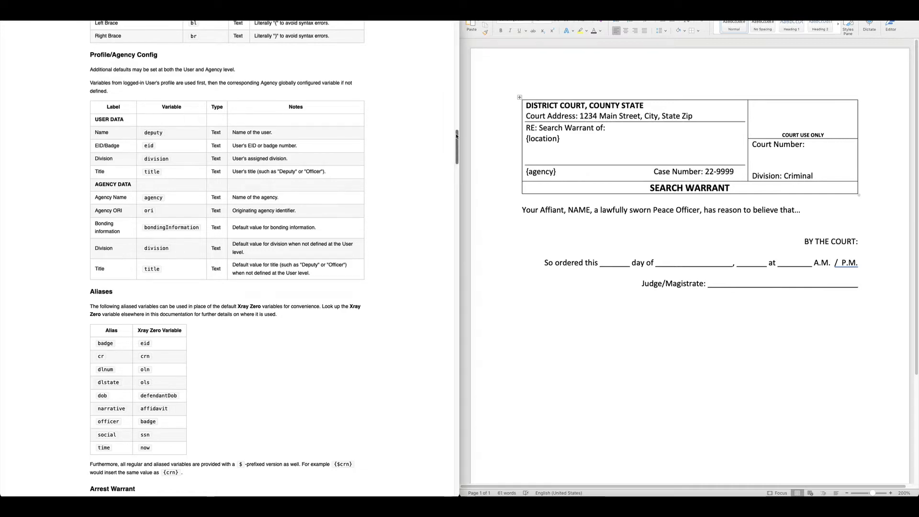
# - Find the case number variable in the documentation's Search Warrant table and replace the Case Number value in the Word header with {crn}
pyautogui.moveTo(457, 136); pyautogui.dragTo(457, 59)
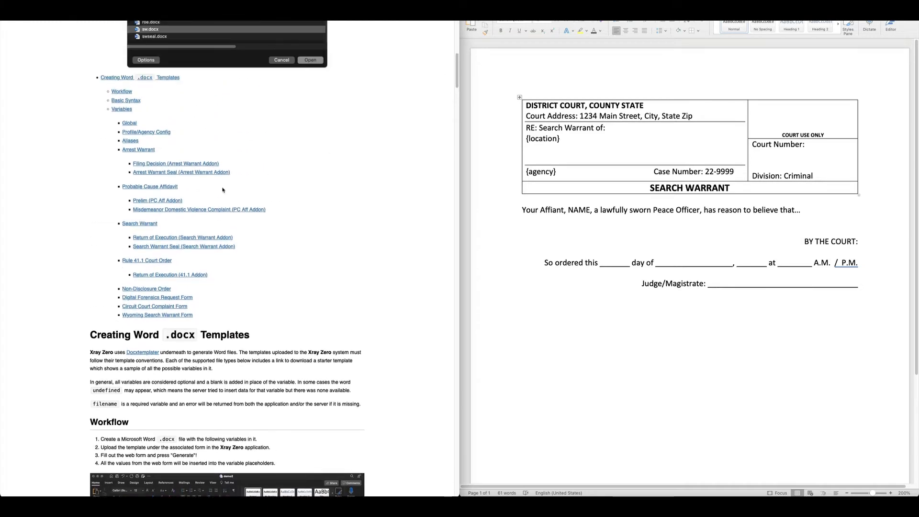
pyautogui.click(150, 224)
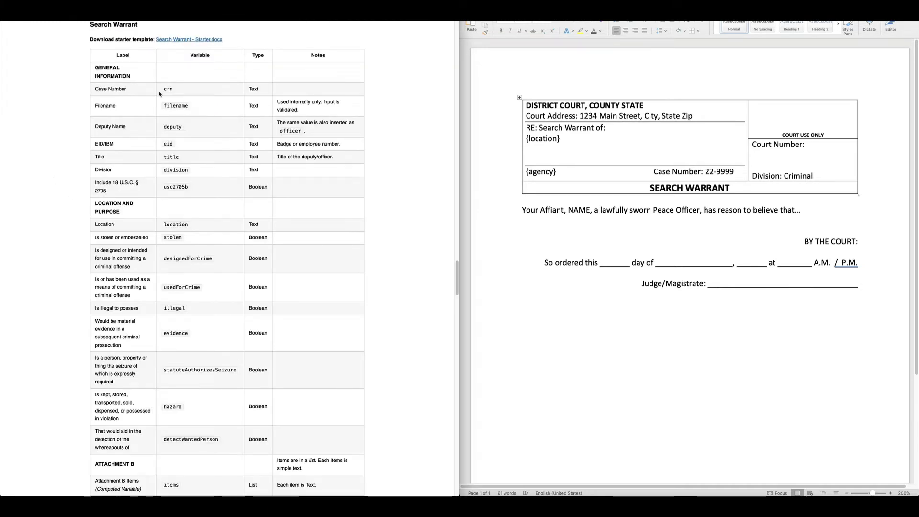
pyautogui.click(684, 159)
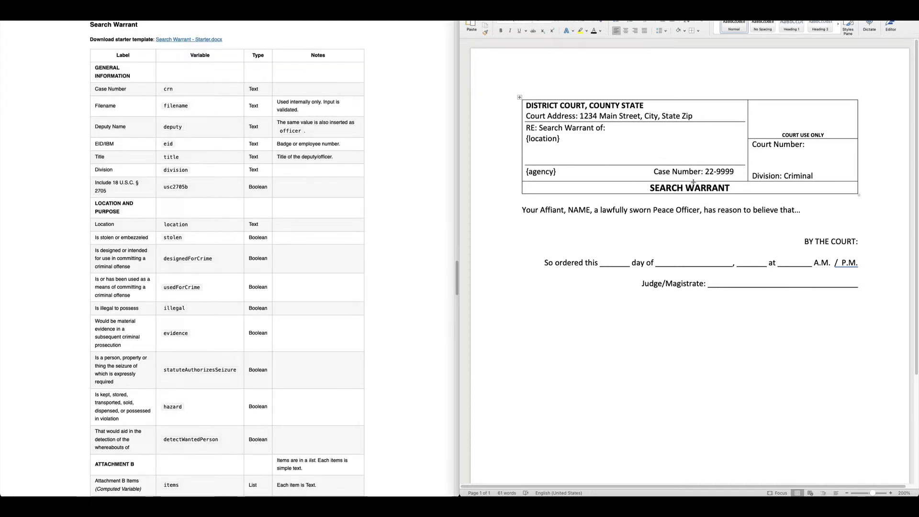
pyautogui.doubleClick(722, 171)
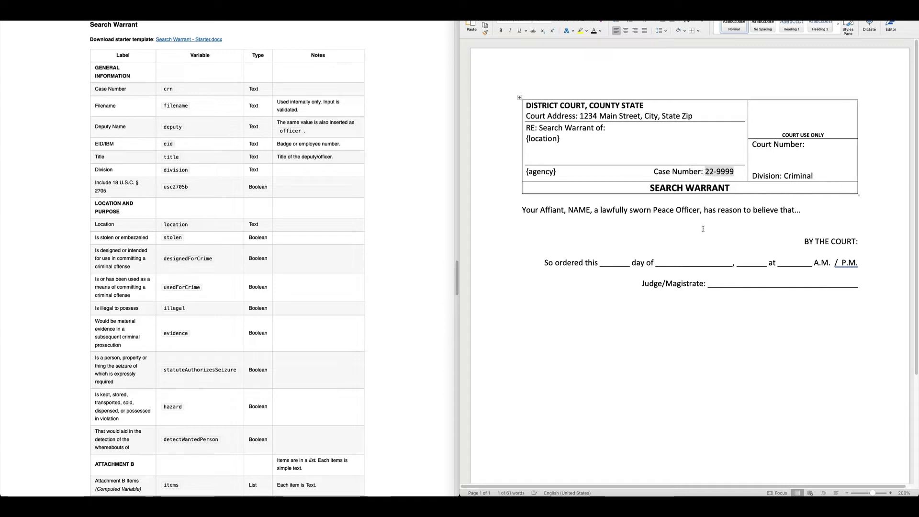
pyautogui.write('{crn}')
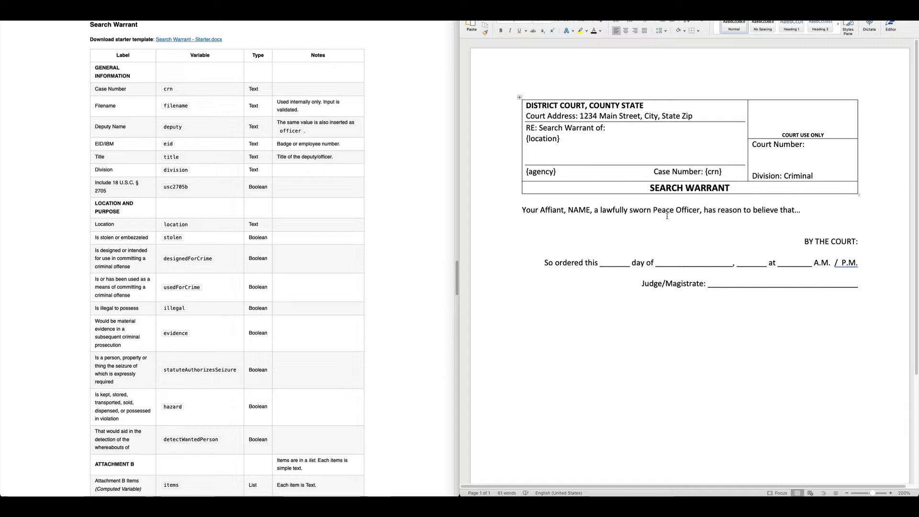
# - Replace NAME in the "Your Affiant" sentence with "{deputy} (Badge number {badge})"
pyautogui.doubleClick(577, 210)
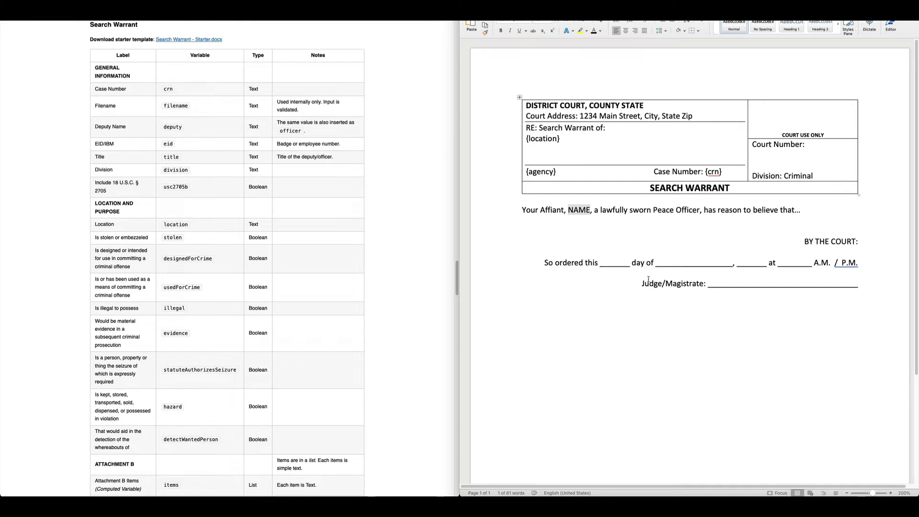
pyautogui.write('{deputy}')
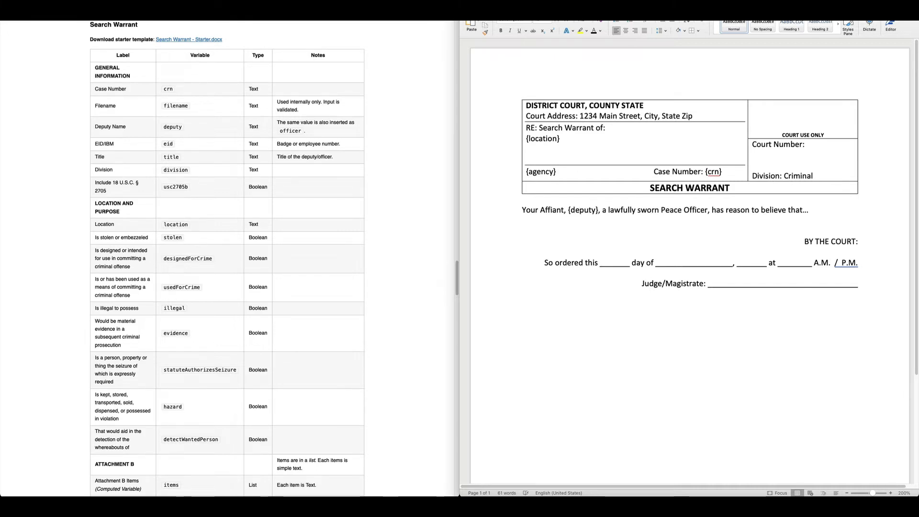
pyautogui.write(' (')
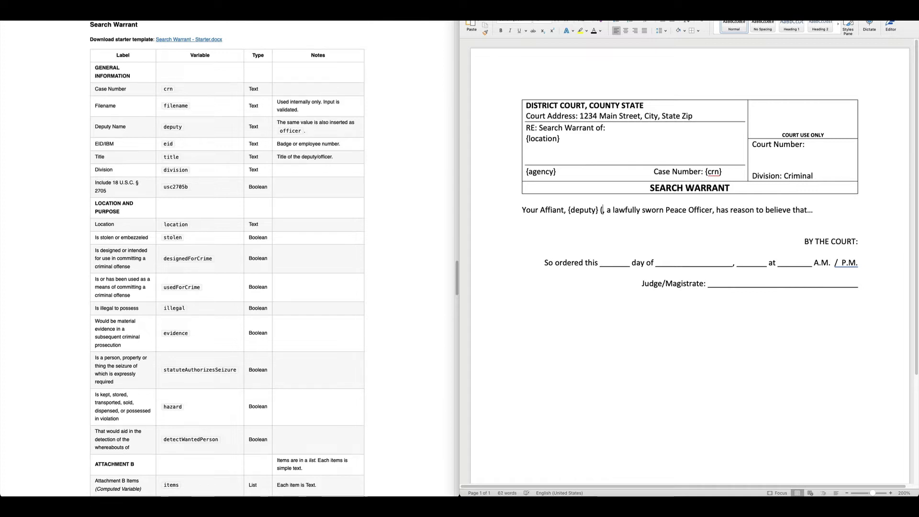
pyautogui.write('Badge bu')
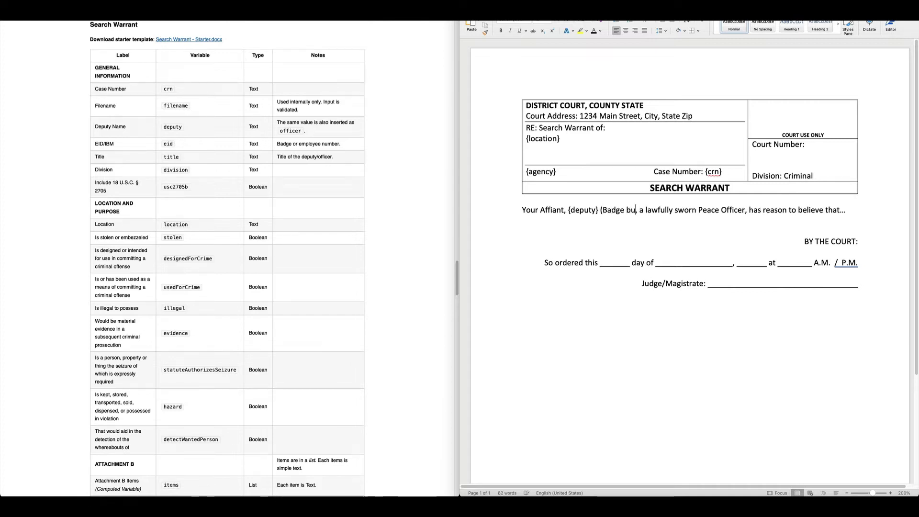
pyautogui.write('mber {')
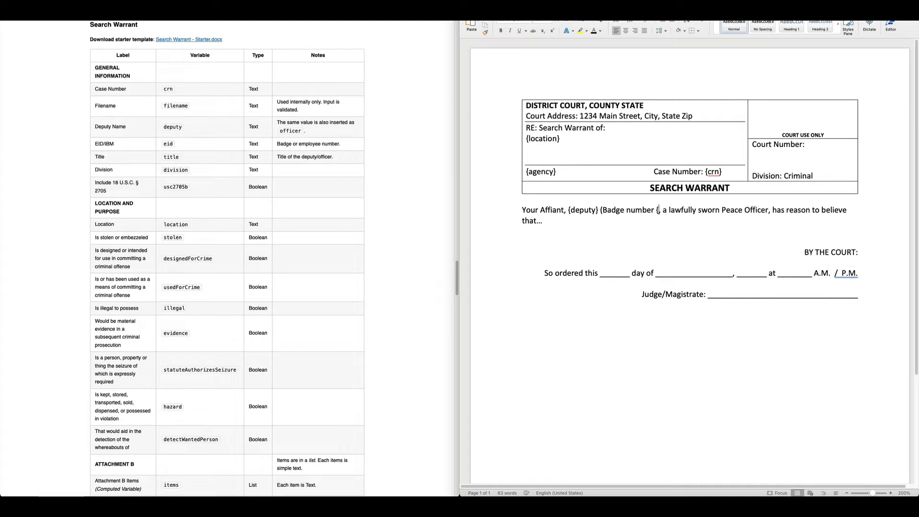
pyautogui.write('badge})')
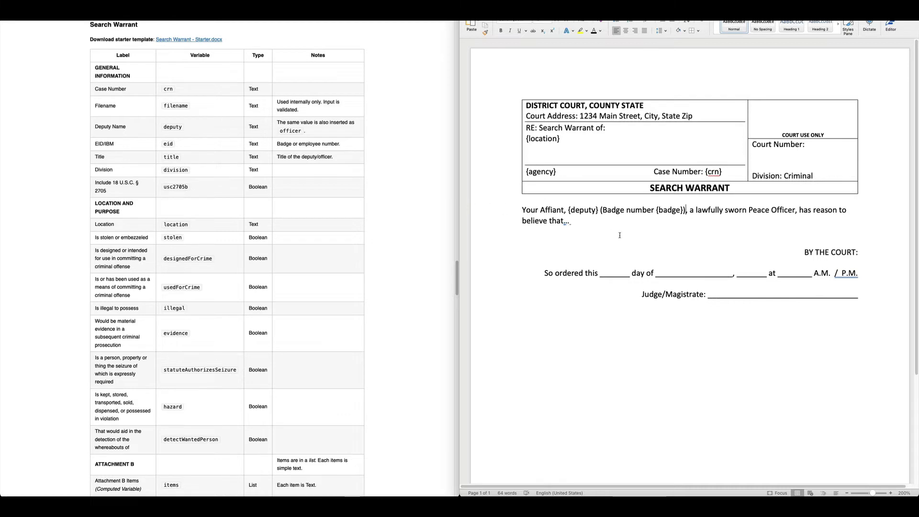
# - Insert the {title} variable before {deputy} in the affiant sentence and check the sentence's variables
pyautogui.click(568, 210)
pyautogui.write('{title}')
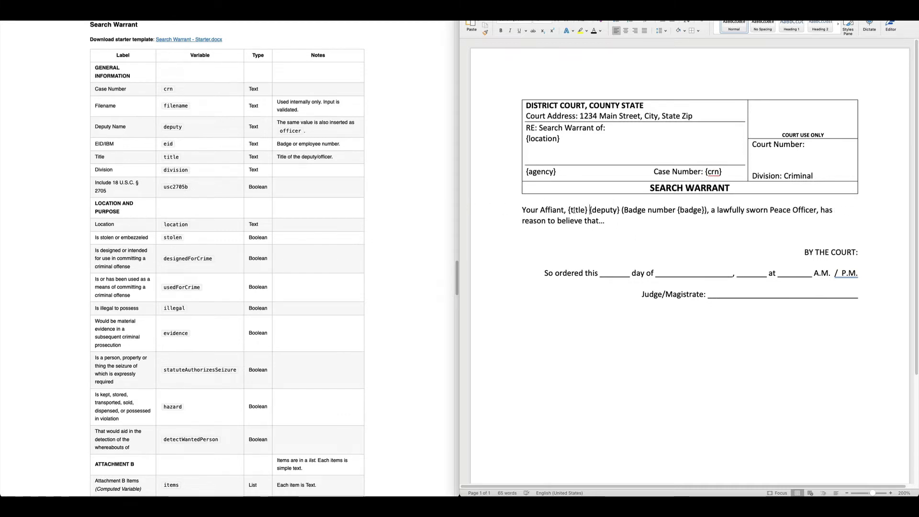
pyautogui.moveTo(567, 210); pyautogui.dragTo(617, 210)
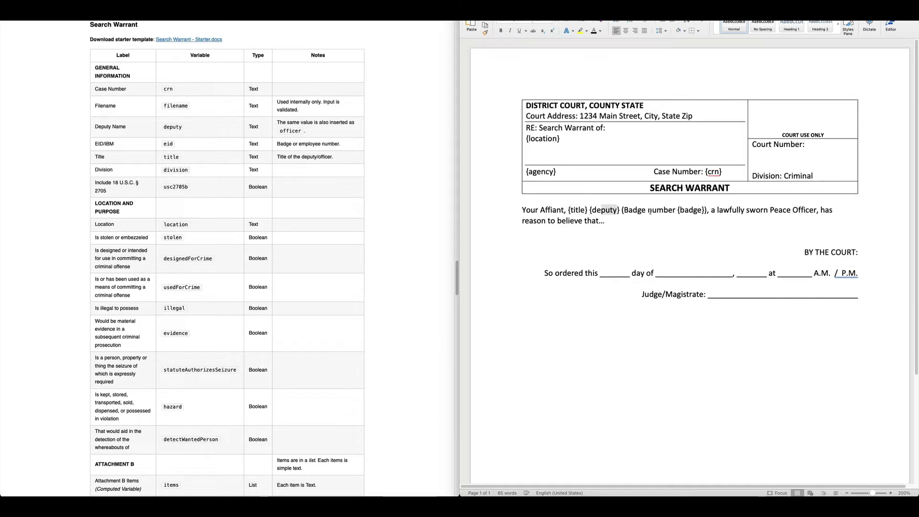
pyautogui.doubleClick(687, 211)
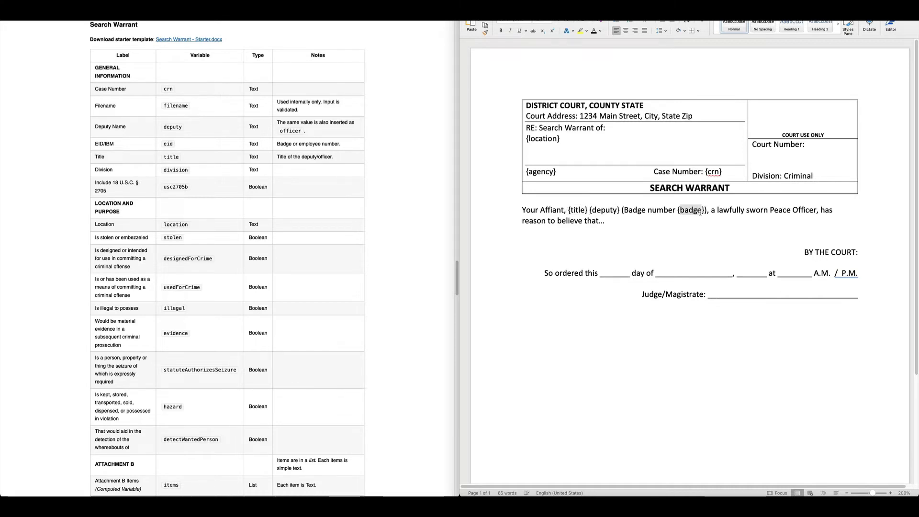
pyautogui.doubleClick(598, 211)
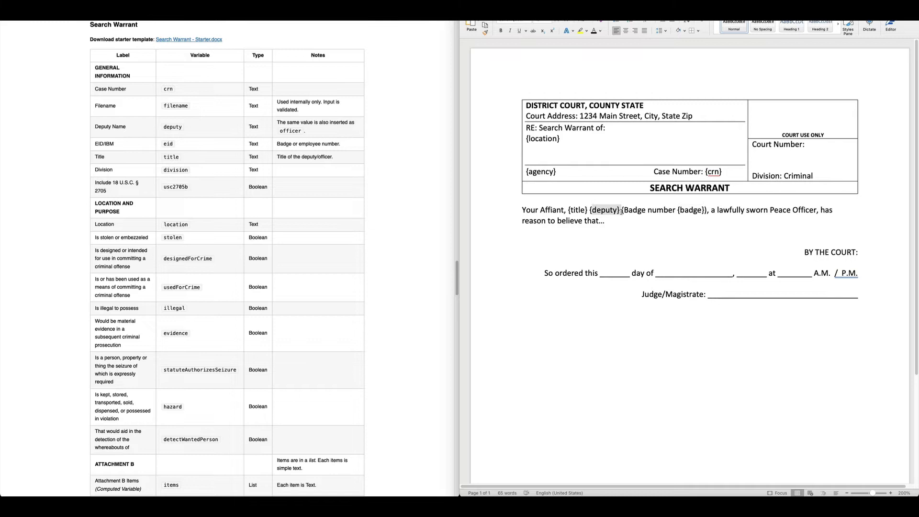
pyautogui.doubleClick(689, 210)
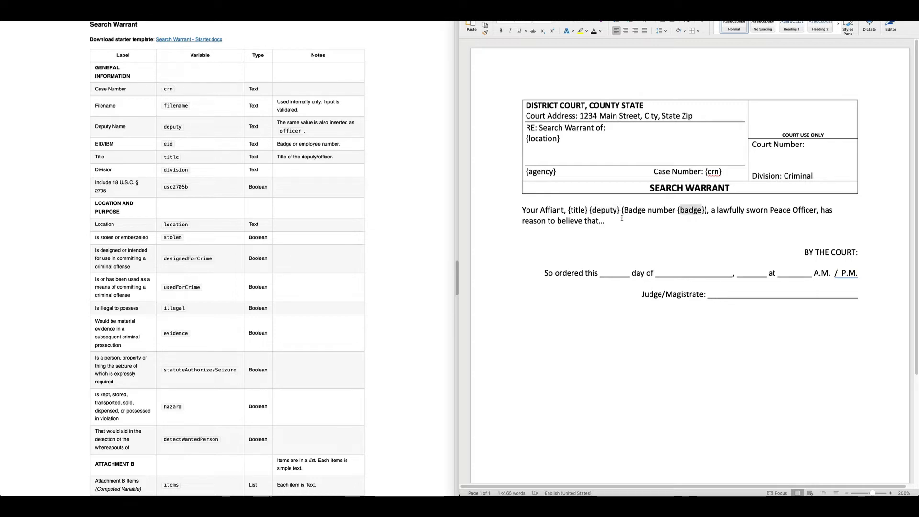
# - Add two new lines after "reason to believe that…" in the Word document
pyautogui.click(665, 237)
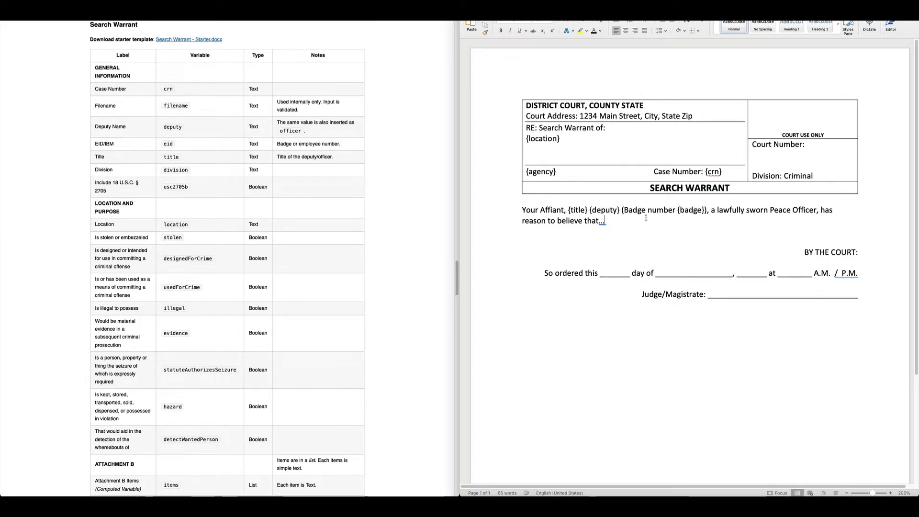
pyautogui.press('Return')
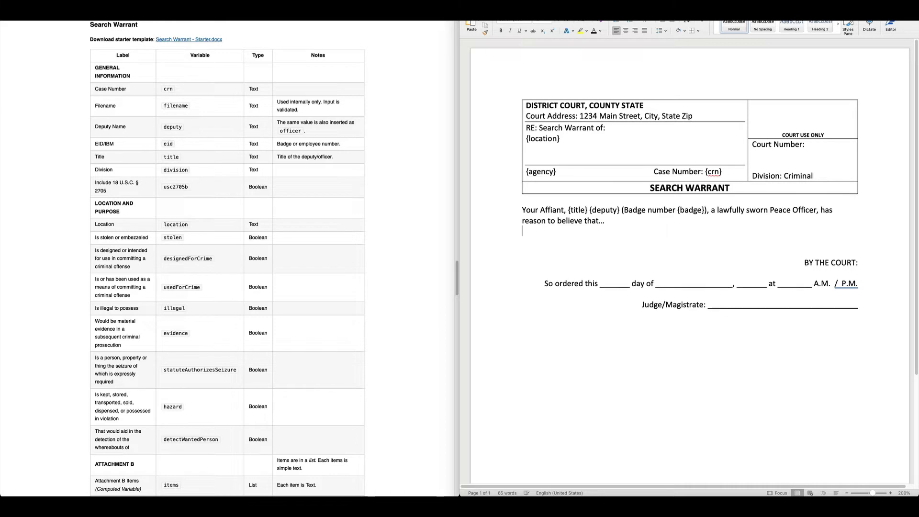
pyautogui.press('Return')
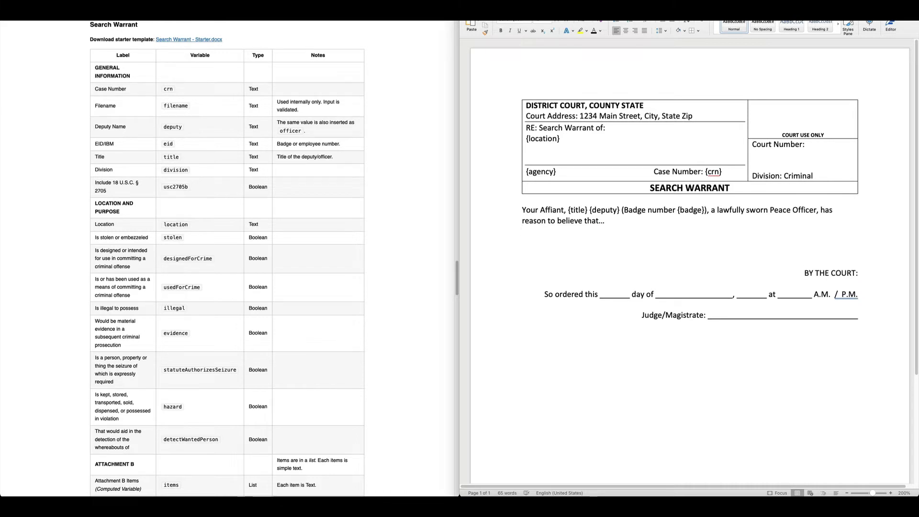
# - Review the remaining Location and Purpose, Attachment B and Affidavit variables in the documentation, and switch back to the Search Warrant generator form
pyautogui.scroll(-6, 226, 235)
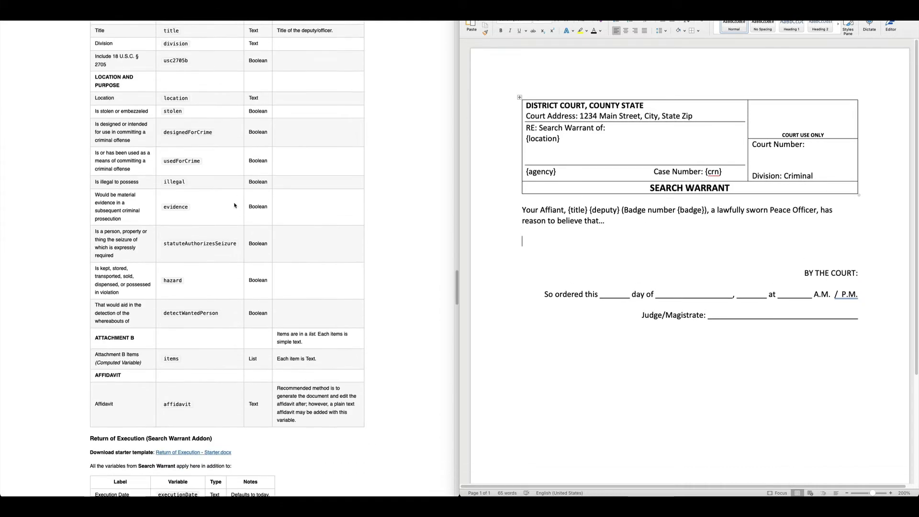
pyautogui.click(179, 372)
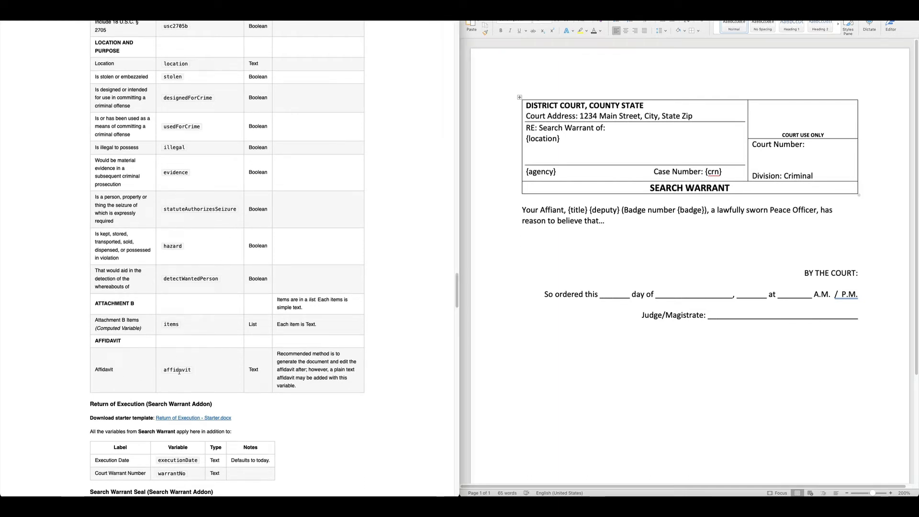
pyautogui.hotkey('ctrl', 'Tab')
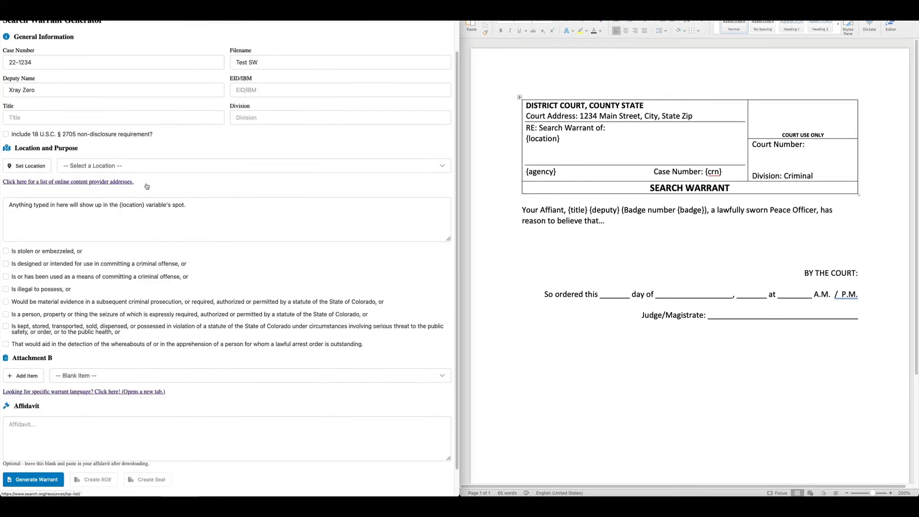
# - Add the {affidavit} variable below the "reason to believe that…" sentence and remove the extra blank line beneath it
pyautogui.click(29, 415)
pyautogui.click(580, 292)
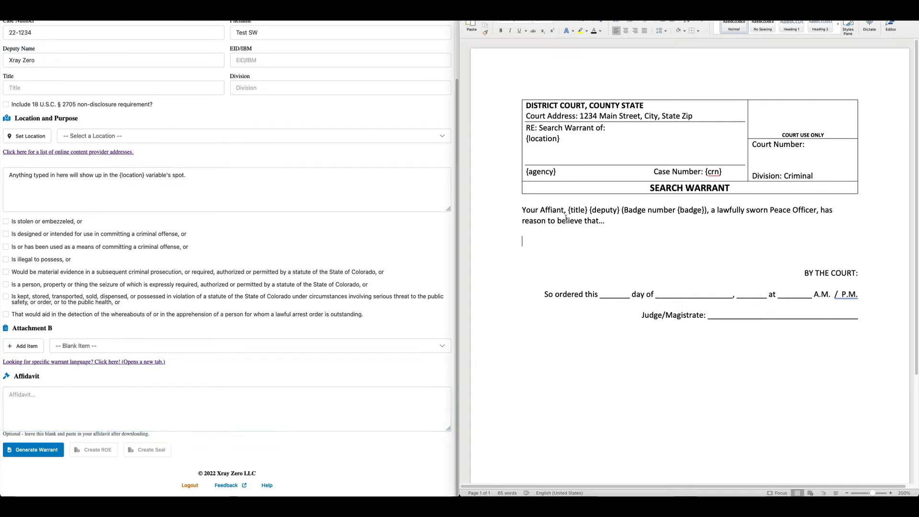
pyautogui.write('{affidavit}')
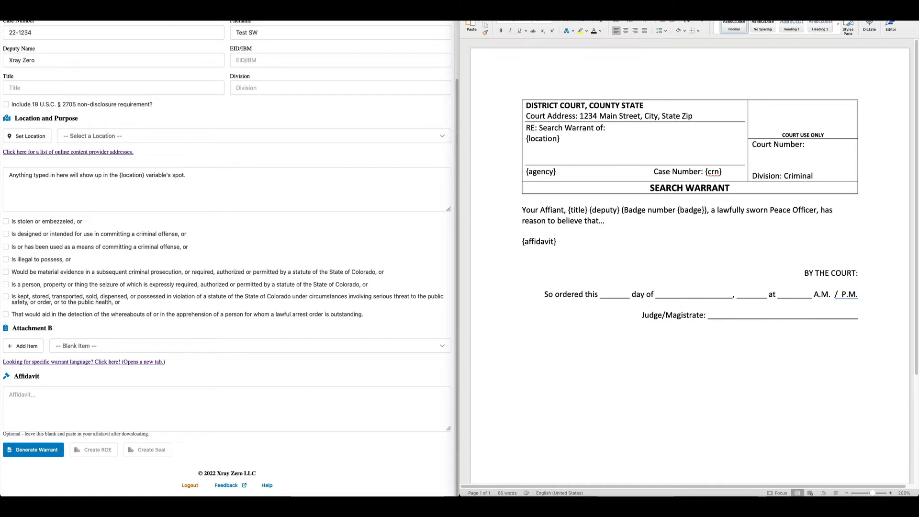
pyautogui.press('Return')
pyautogui.press('BackSpace')
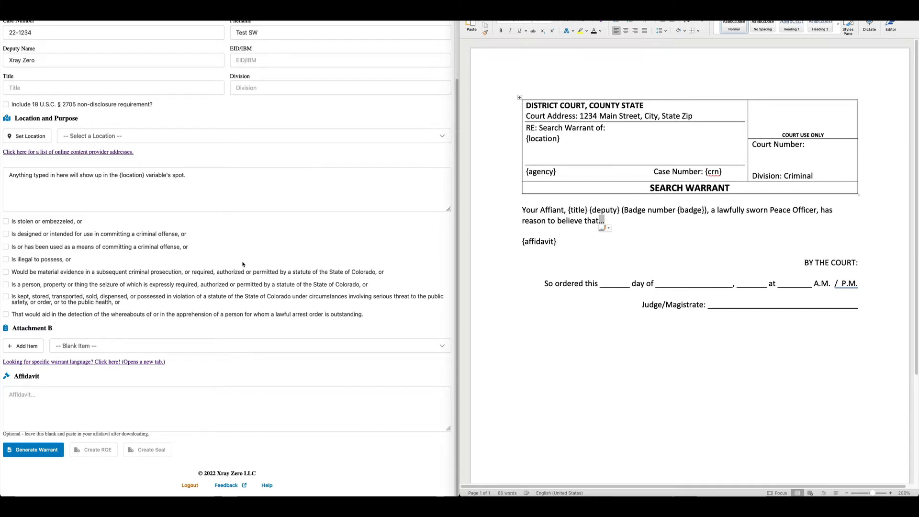
# - Insert a page break after the Judge/Magistrate signature line to start a second page
pyautogui.click(665, 305)
pyautogui.scroll(-2, 658, 248)
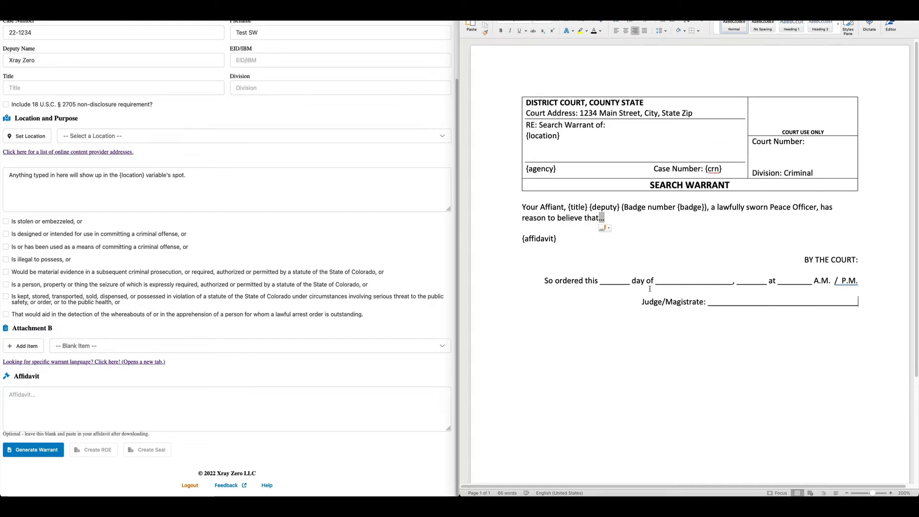
pyautogui.click(692, 6)
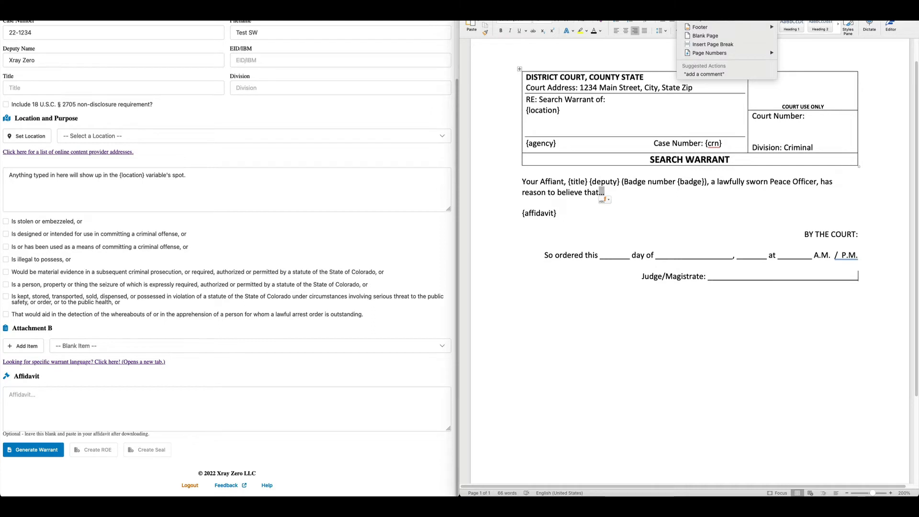
pyautogui.write('page ')
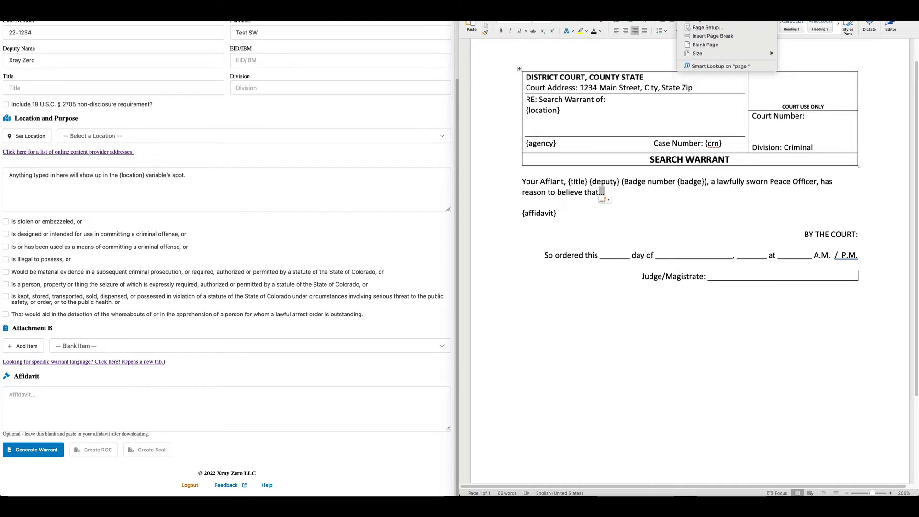
pyautogui.write('brea')
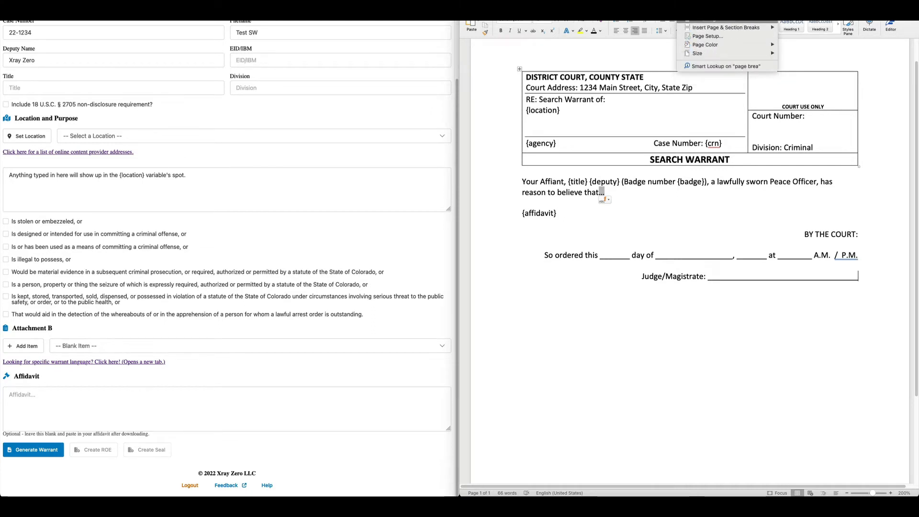
pyautogui.click(709, 19)
pyautogui.scroll(2, 595, 297)
pyautogui.scroll(-6, 596, 296)
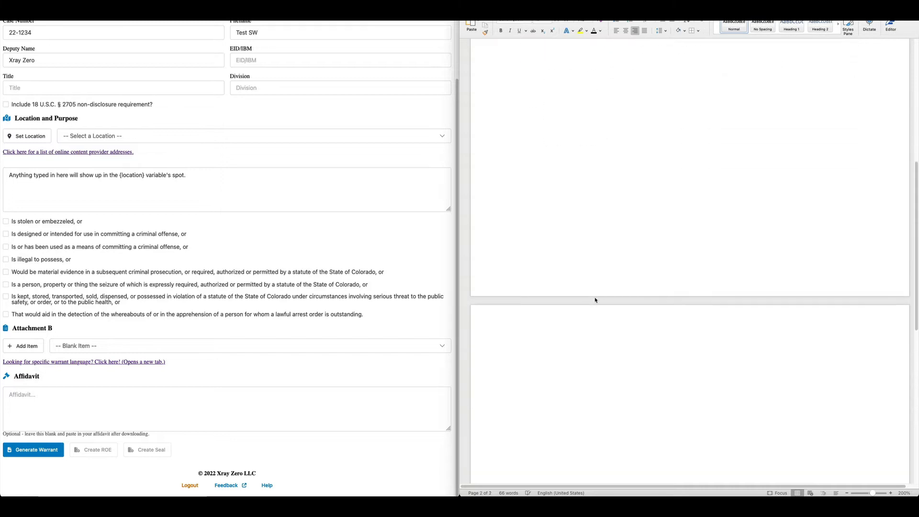
pyautogui.scroll(-1, 595, 297)
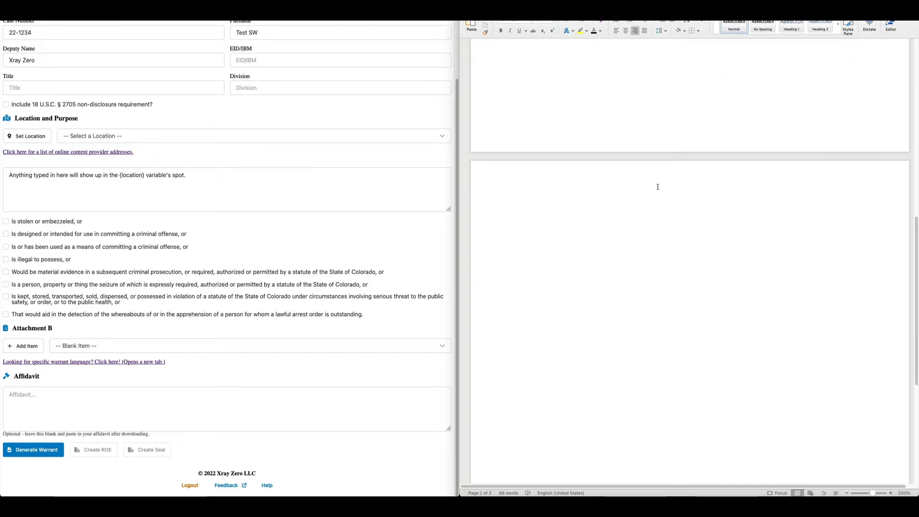
# - Add a bold, centered "Items to be Seized" heading on the second page, followed by a left-aligned, non-bold line
pyautogui.write('Items to be Seized')
pyautogui.hotkey('shift', 'Home')
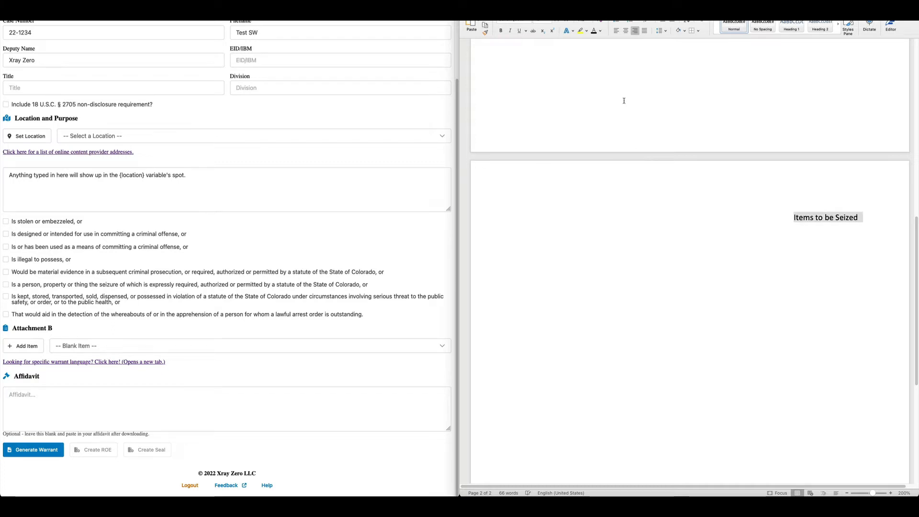
pyautogui.click(626, 31)
pyautogui.press('super+b')
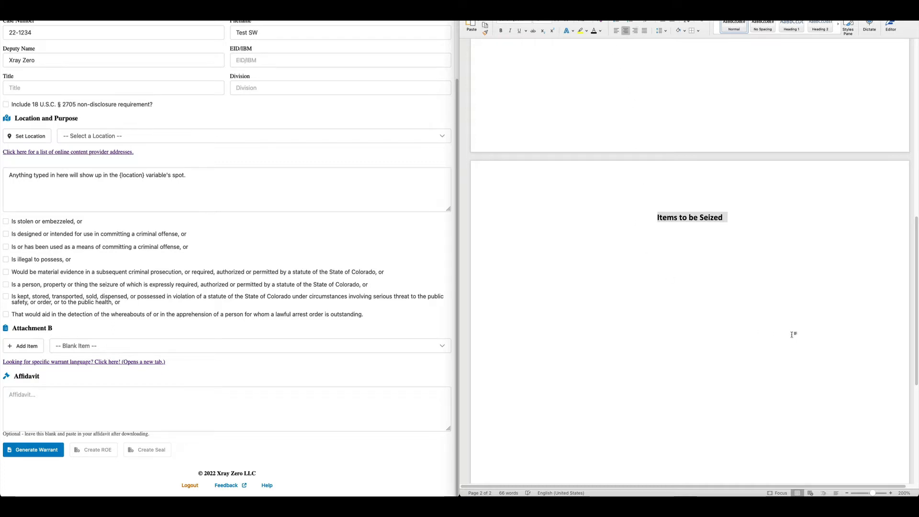
pyautogui.press('Right')
pyautogui.press('Return')
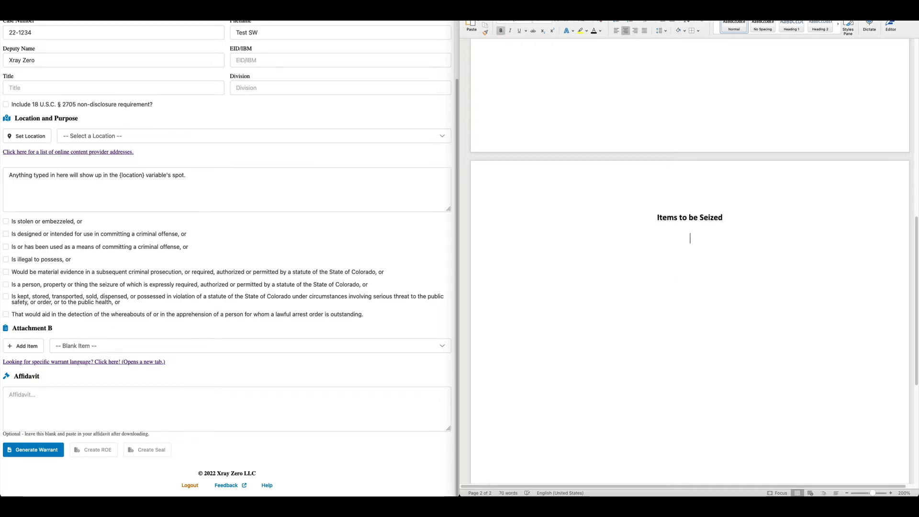
pyautogui.click(616, 30)
pyautogui.press('super+b')
# - Look up the variable name and type for Attachment B items in the Search Warrant documentation
pyautogui.click(125, 17)
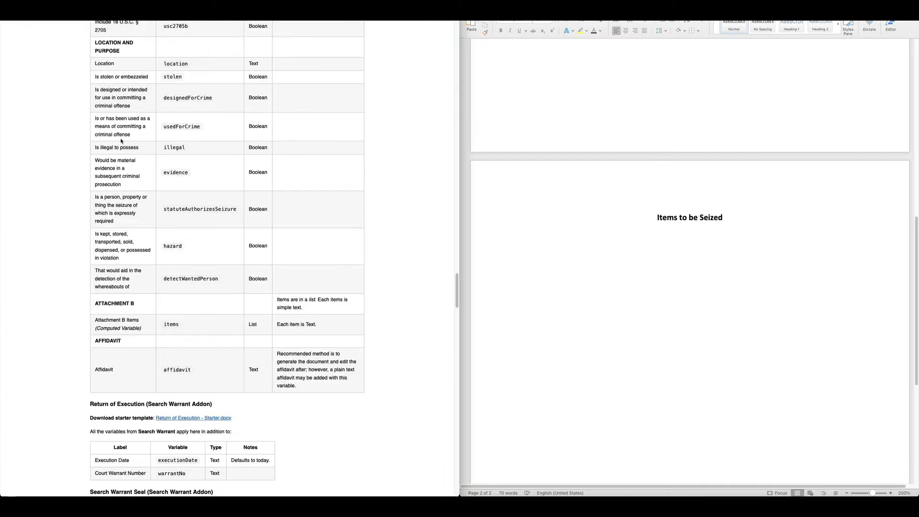
pyautogui.scroll(2, 105, 245)
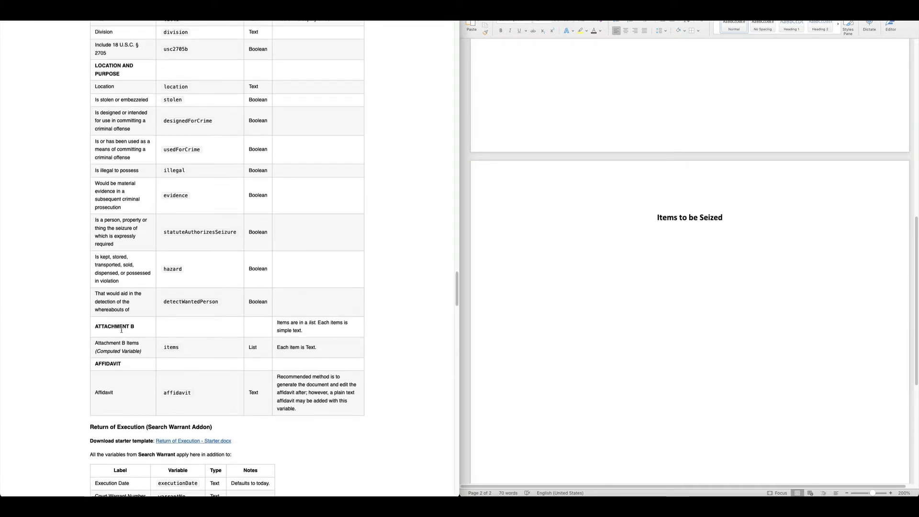
pyautogui.doubleClick(172, 348)
pyautogui.click(172, 348)
pyautogui.click(615, 320)
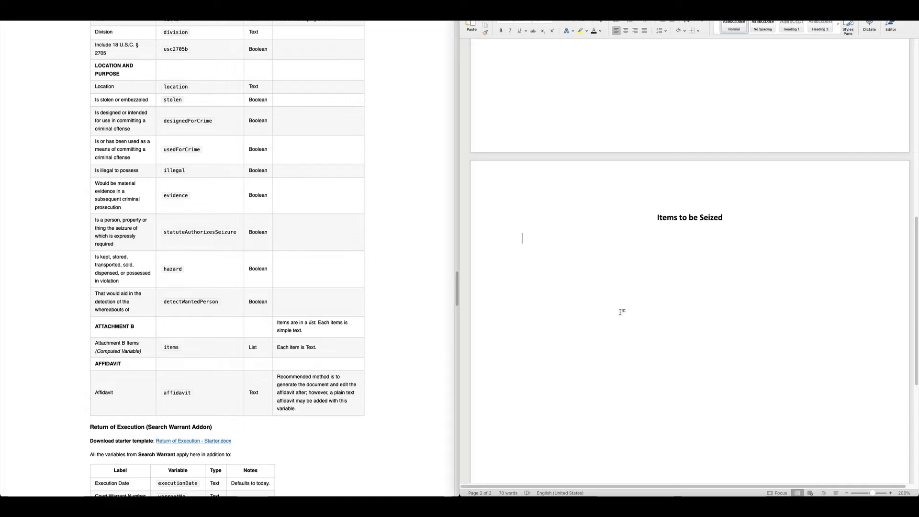
pyautogui.click(251, 348)
pyautogui.doubleClick(252, 348)
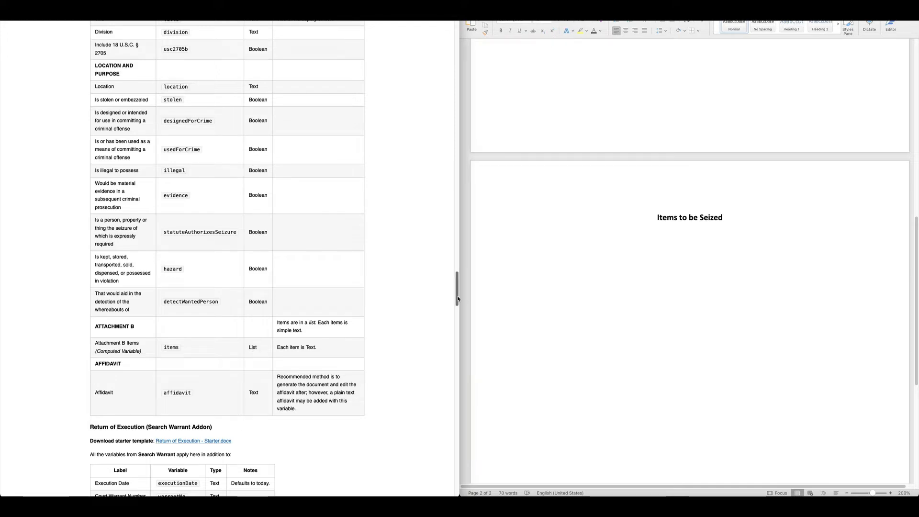
# - Review the Basic Syntax documentation for the plain loop and dash loop forms of list variables
pyautogui.moveTo(457, 297); pyautogui.dragTo(465, 70)
pyautogui.click(129, 232)
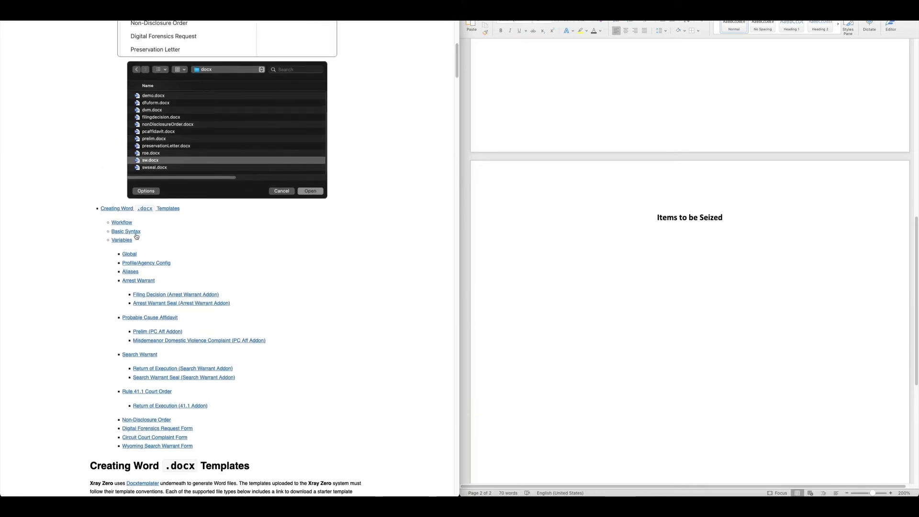
pyautogui.scroll(3, 74, 164)
pyautogui.scroll(-2, 74, 164)
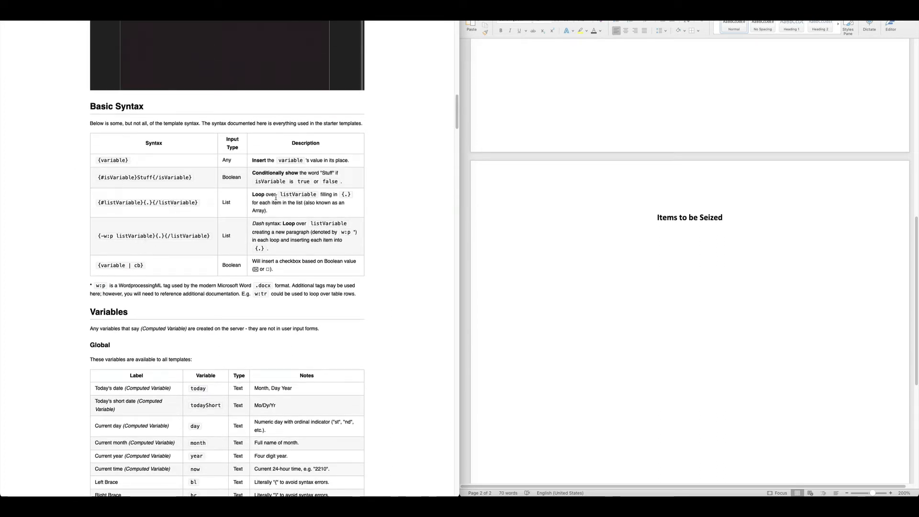
pyautogui.moveTo(253, 194); pyautogui.dragTo(317, 195)
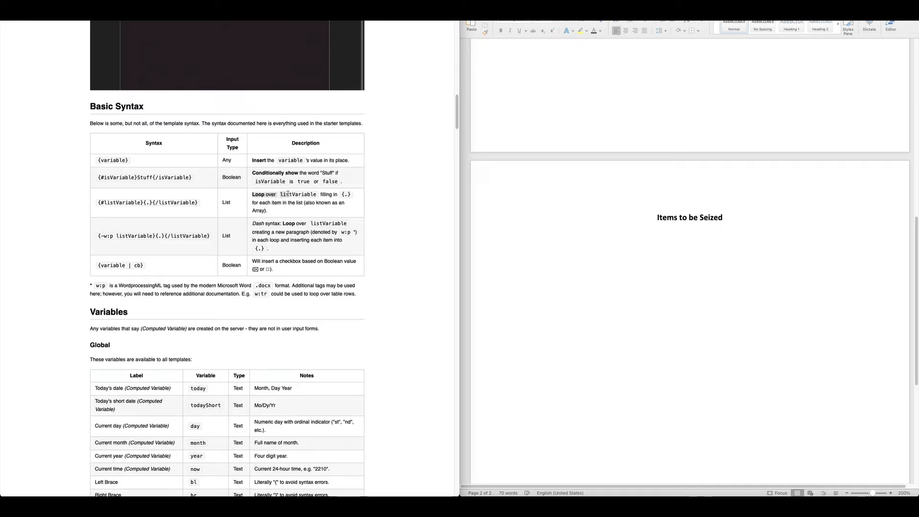
pyautogui.moveTo(254, 224); pyautogui.dragTo(279, 223)
pyautogui.click(276, 225)
# - Enter the list loop {#items}{.}{/items} below the "Items to be Seized" heading
pyautogui.click(654, 286)
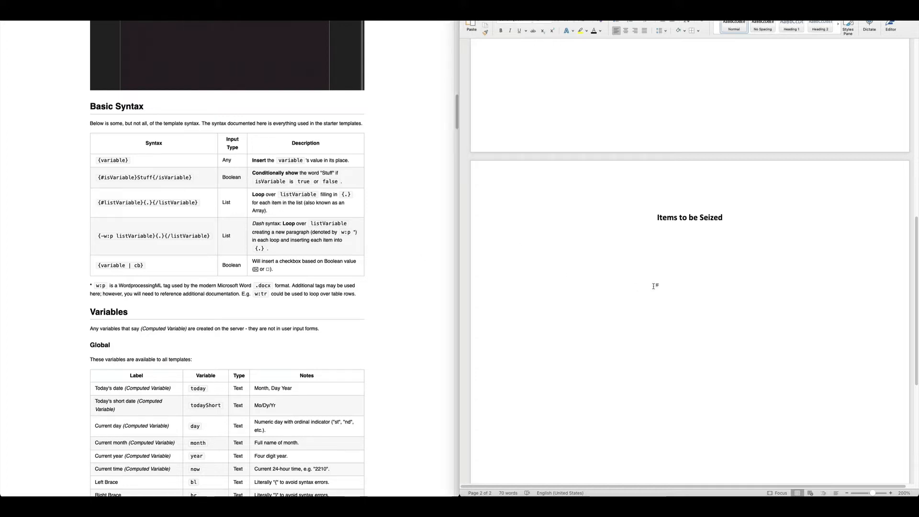
pyautogui.write('{#items}{')
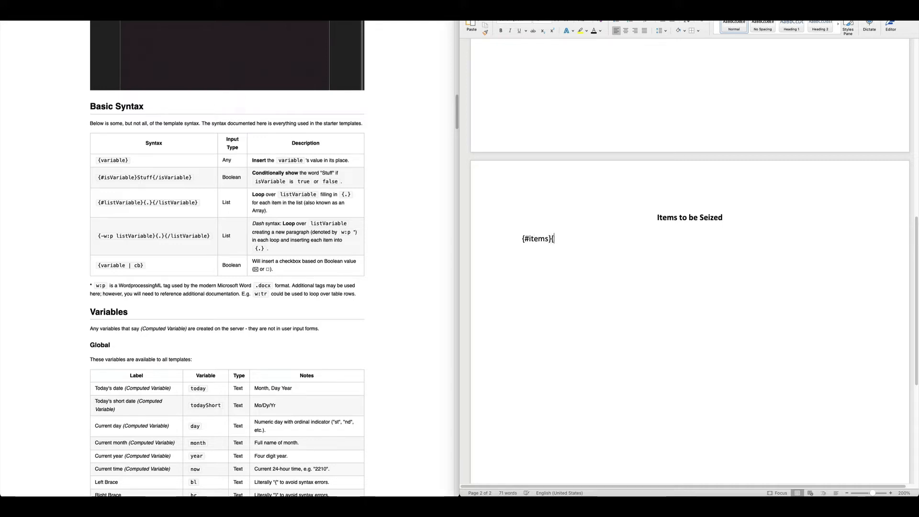
pyautogui.write('.}{')
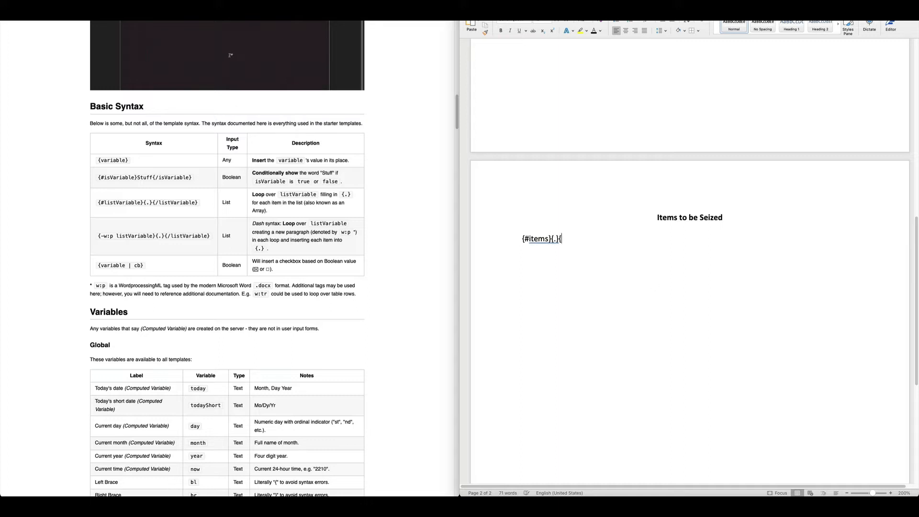
pyautogui.write('/items}')
# - Insert the built-in Semaphore footer with "Page X of Y" numbering in the warrant document
pyautogui.scroll(1, 614, 248)
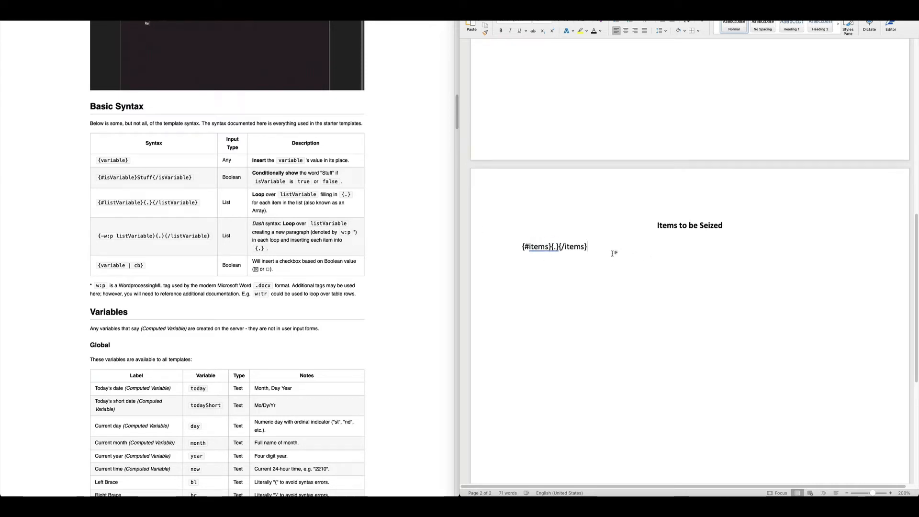
pyautogui.scroll(1, 671, 266)
pyautogui.scroll(6, 690, 265)
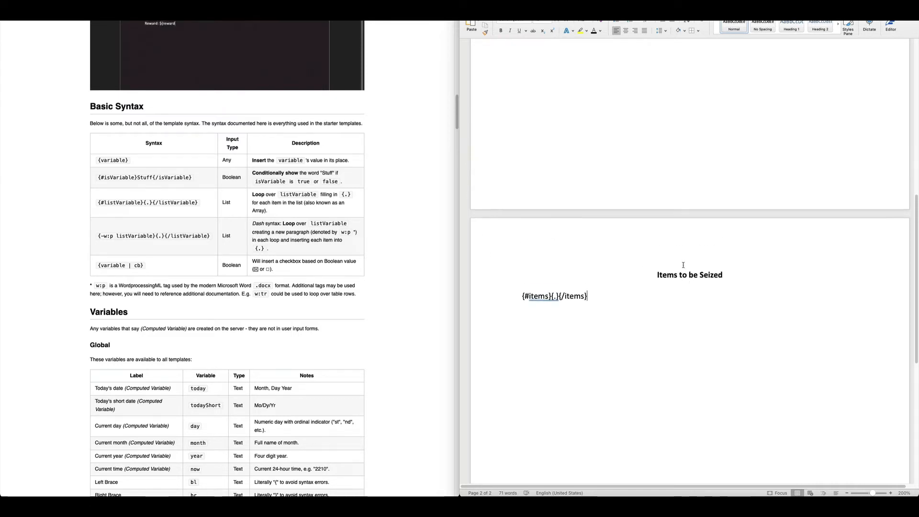
pyautogui.doubleClick(679, 291)
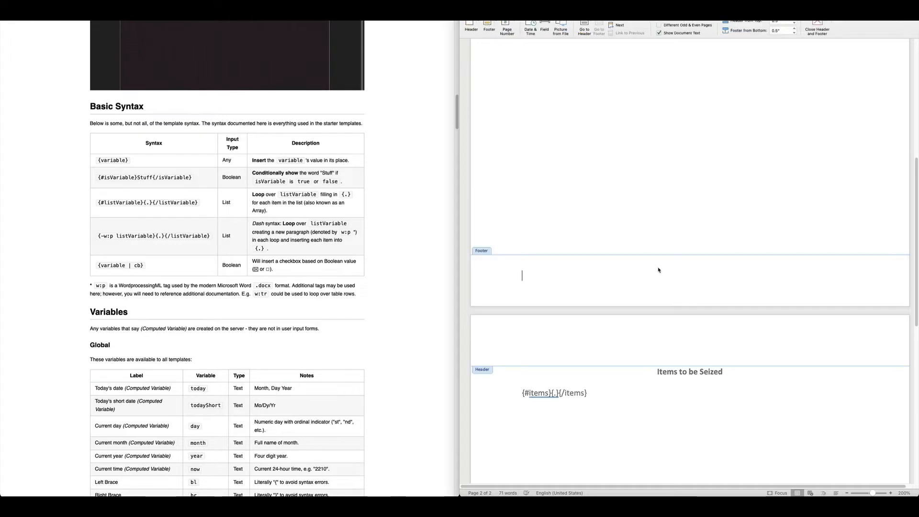
pyautogui.click(740, 7)
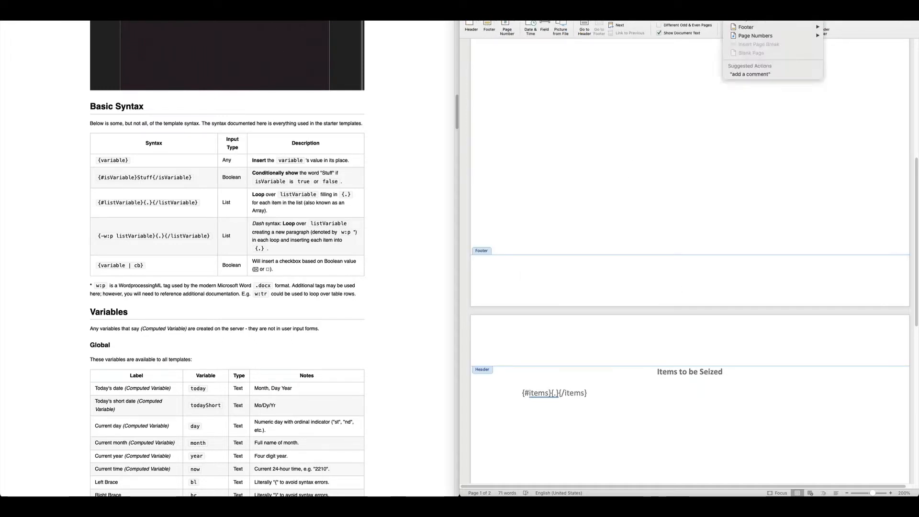
pyautogui.moveTo(745, 27)
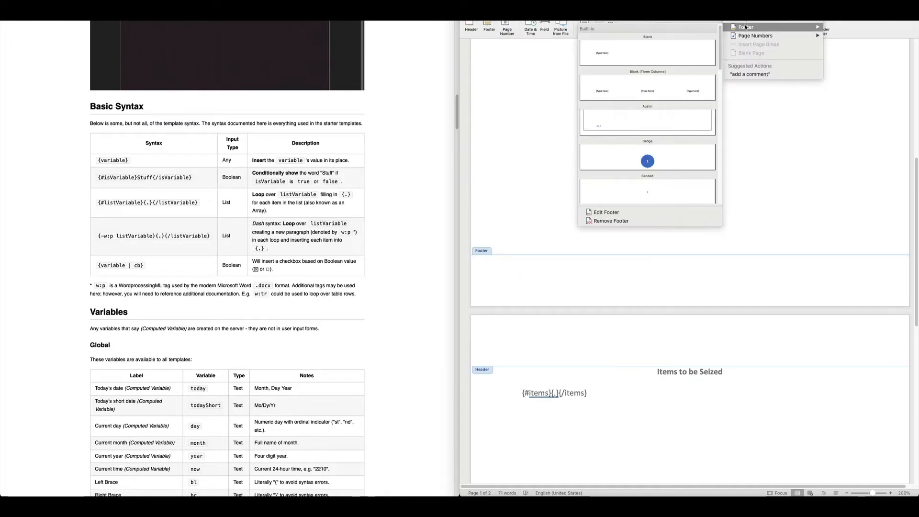
pyautogui.scroll(-5, 645, 117)
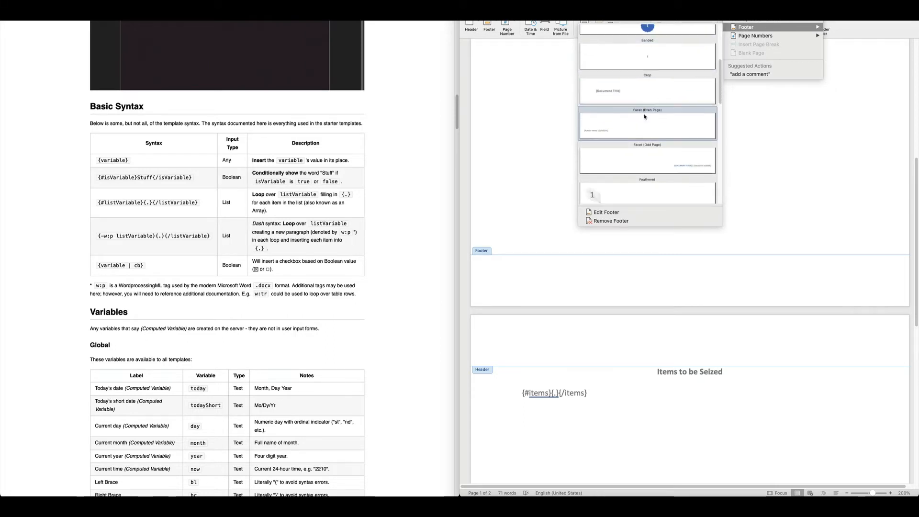
pyautogui.scroll(-6, 645, 116)
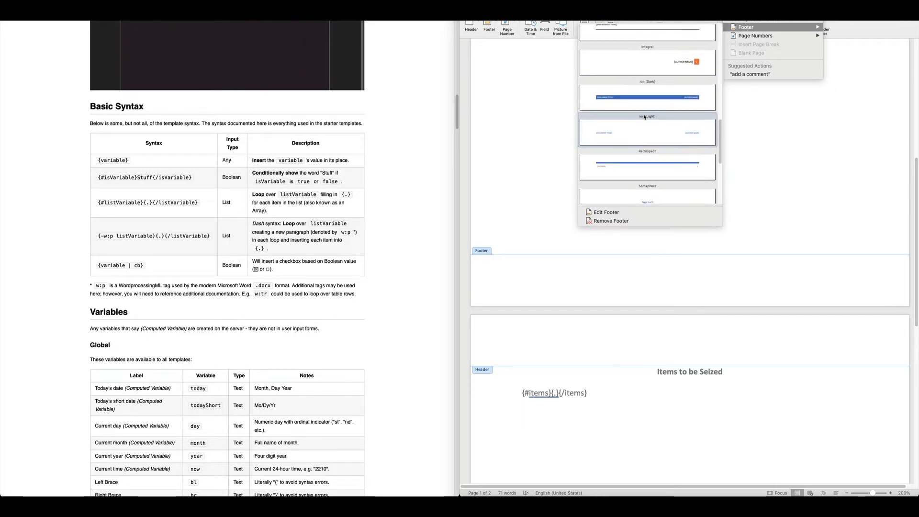
pyautogui.scroll(-1, 645, 120)
pyautogui.click(644, 136)
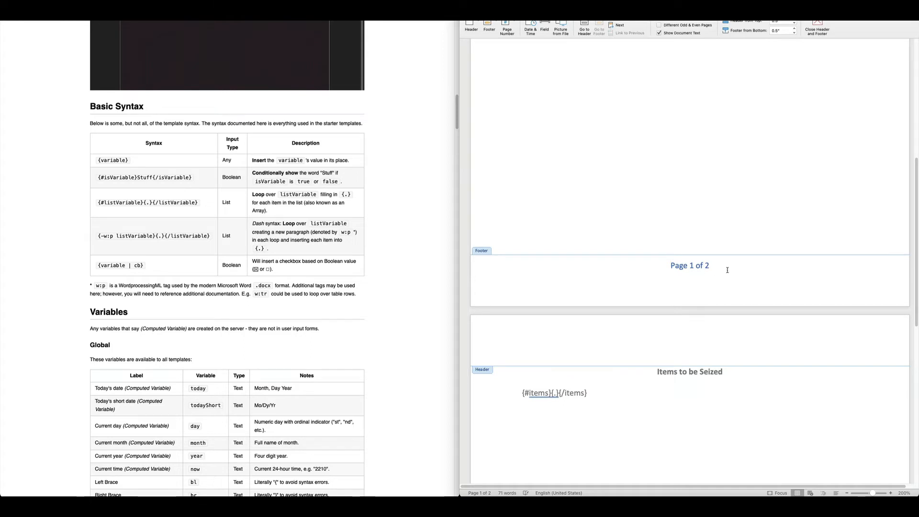
# - Add "{agency} Case number: {crn} |" before the page number in the footer
pyautogui.click(660, 269)
pyautogui.write('{agency}')
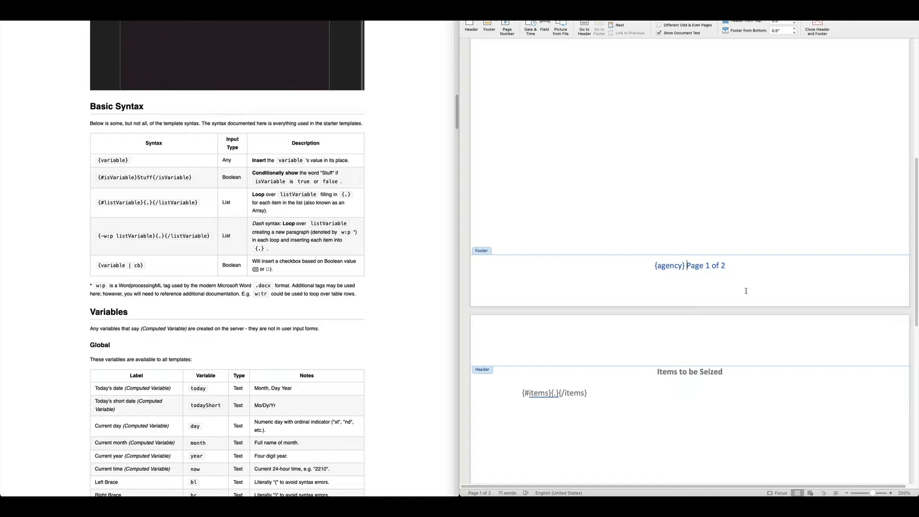
pyautogui.write(' Case')
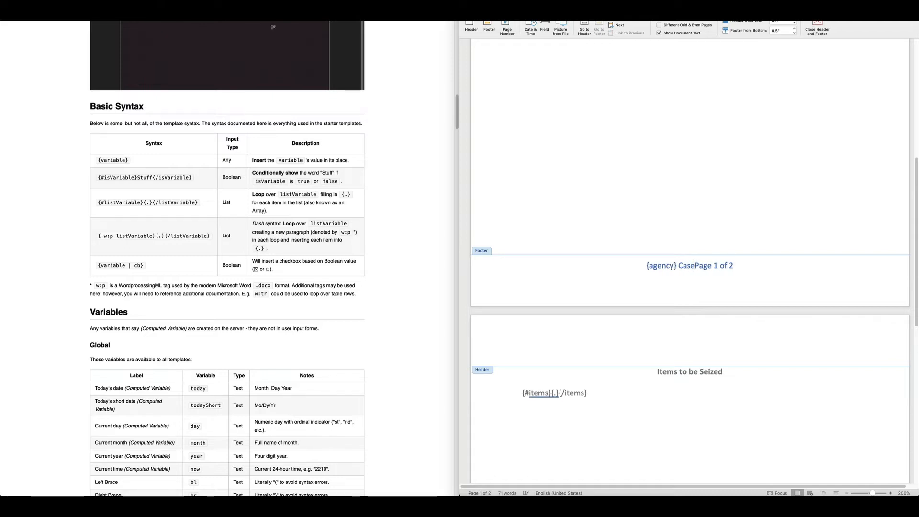
pyautogui.write(' number: {crn')
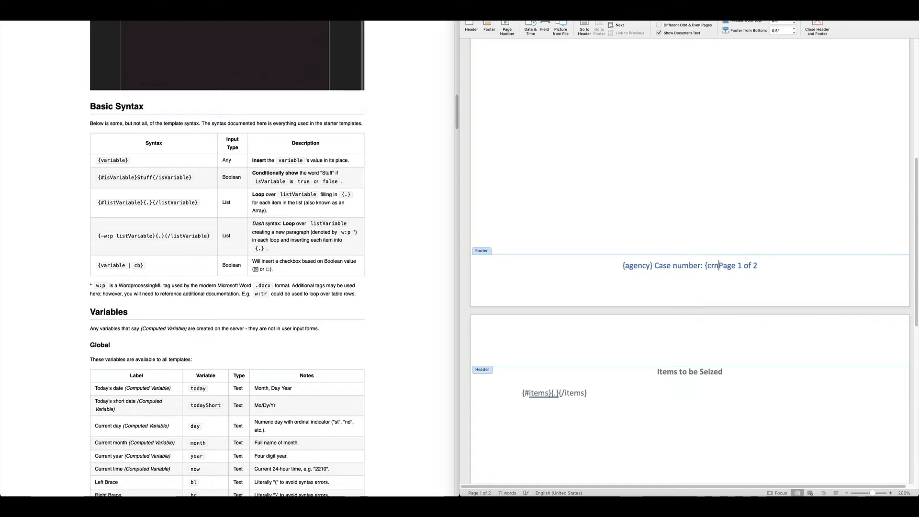
pyautogui.write('} |')
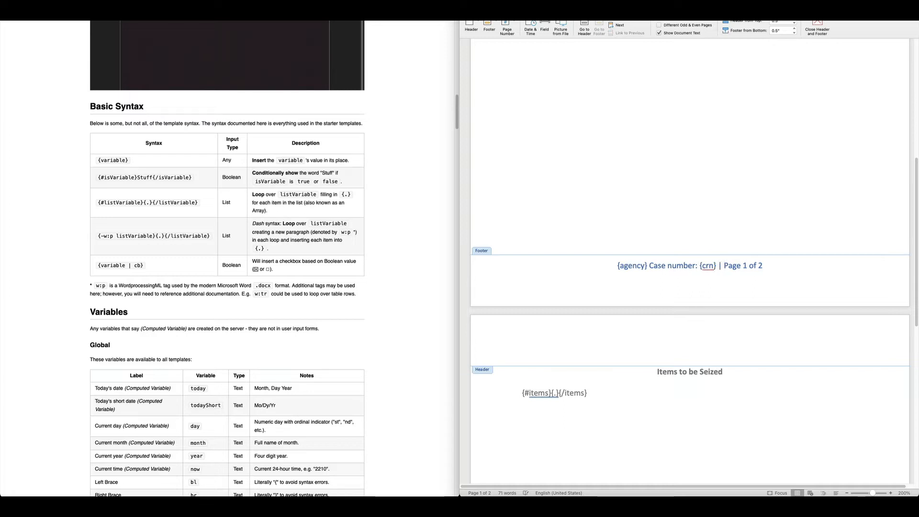
pyautogui.click(473, 11)
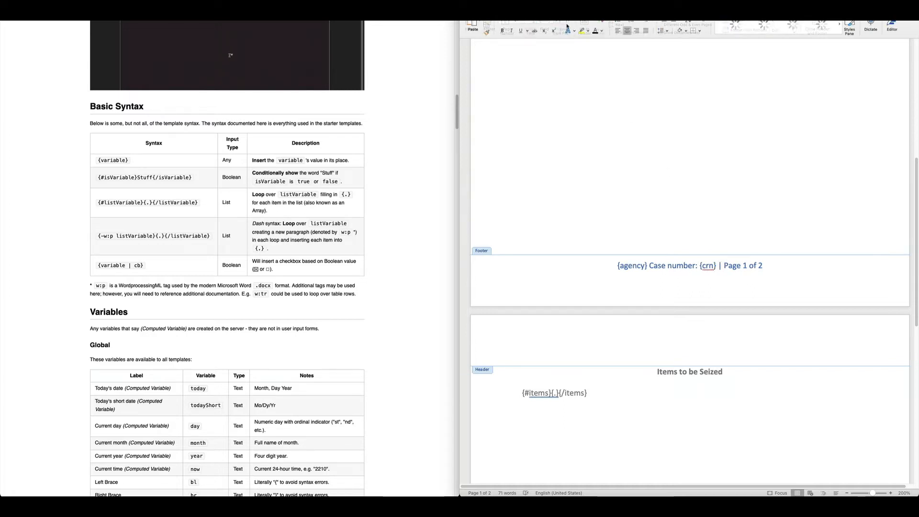
# - Right-align the warrant footer, set its text colour to black, and check the footer on both pages
pyautogui.click(635, 31)
pyautogui.press('super+a')
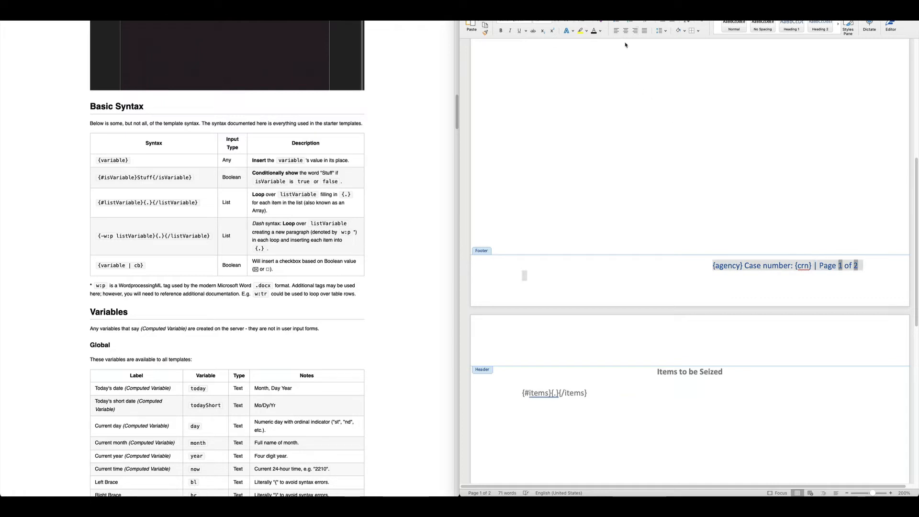
pyautogui.click(600, 30)
pyautogui.click(611, 44)
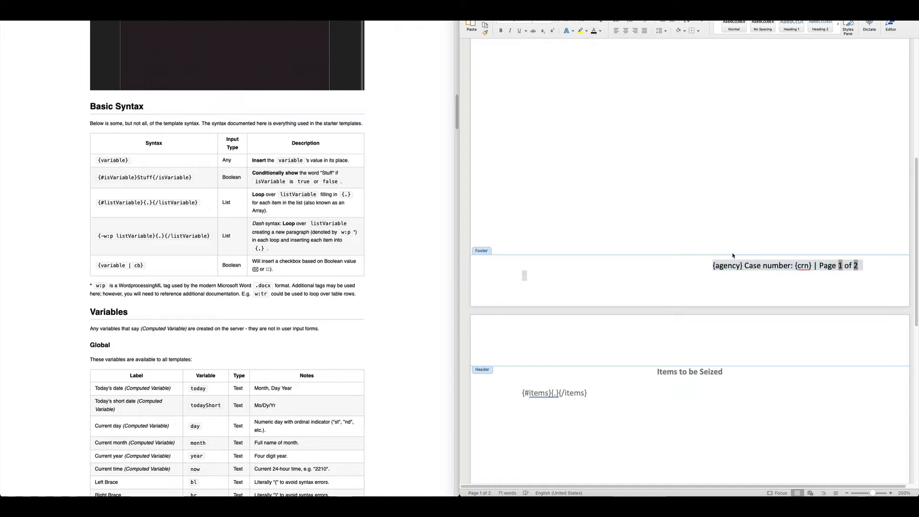
pyautogui.doubleClick(626, 205)
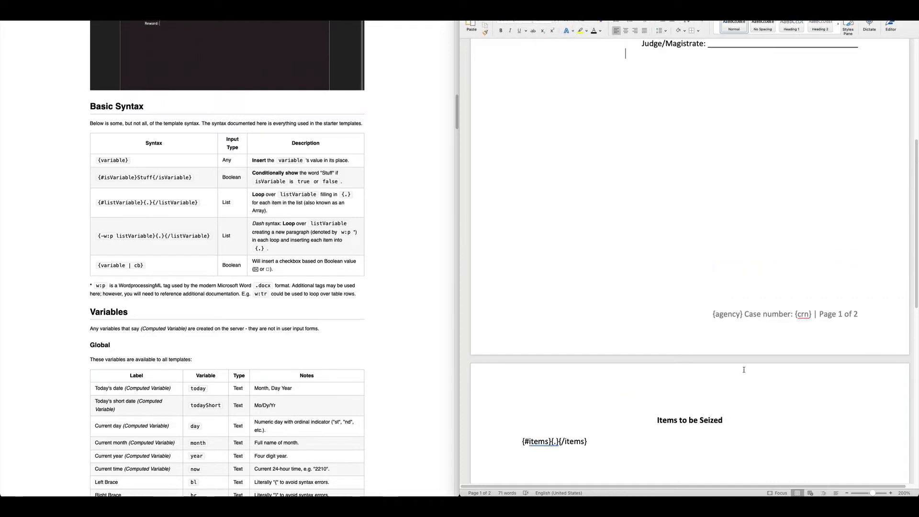
pyautogui.scroll(-5, 635, 279)
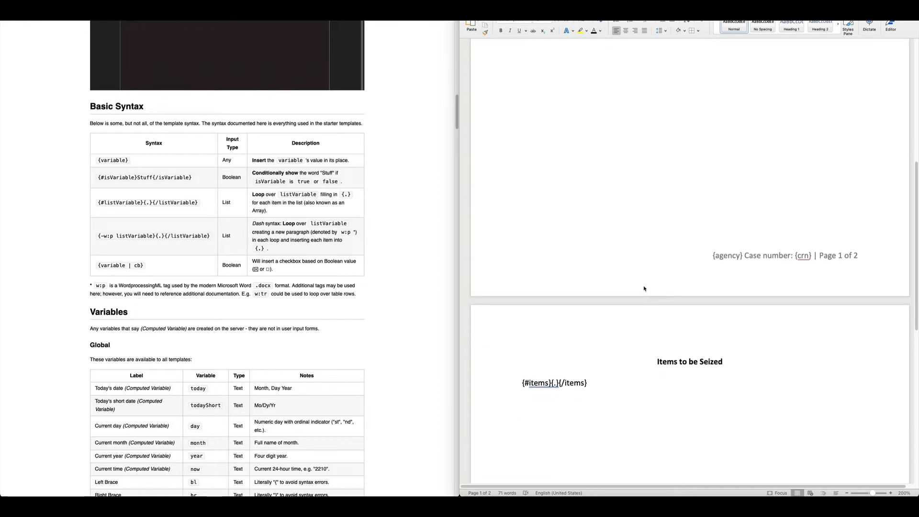
pyautogui.scroll(-10, 635, 279)
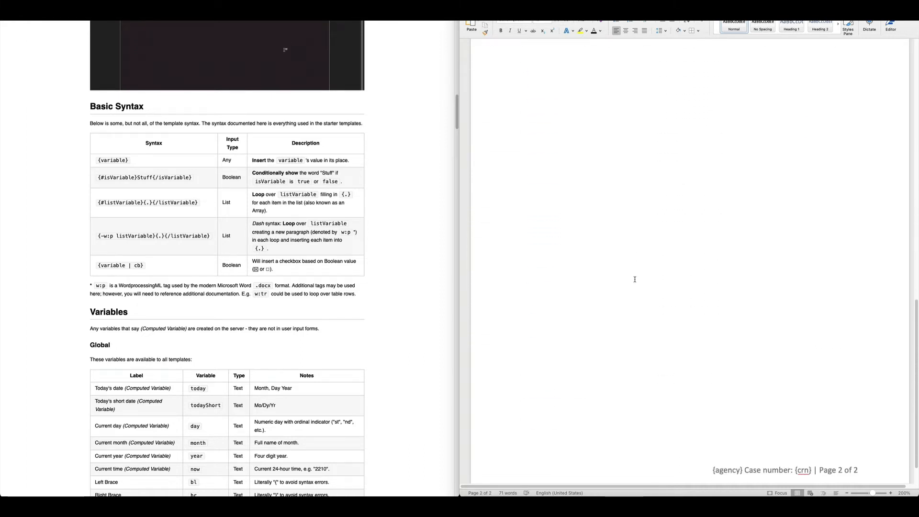
pyautogui.scroll(15, 650, 259)
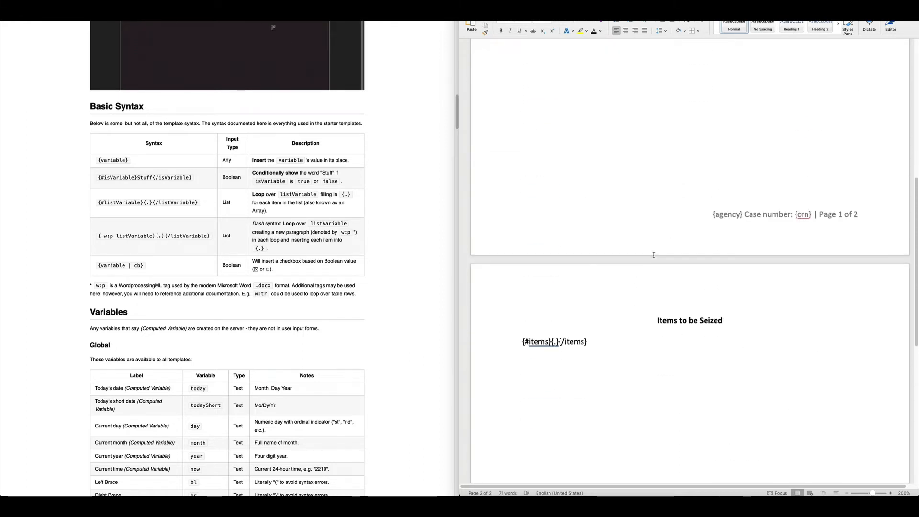
pyautogui.scroll(5, 649, 259)
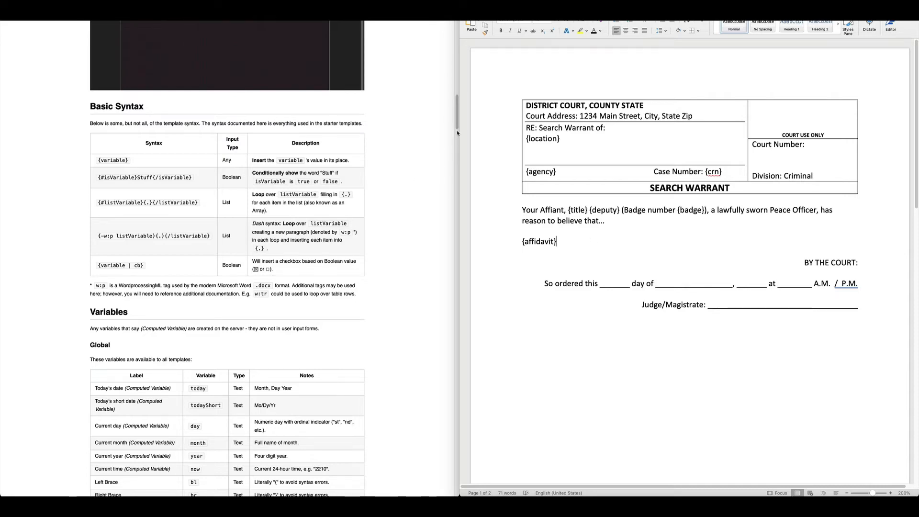
# - Switch to the Xray Zero application's template settings and upload My Search Warrant.docx as the new Search Warrant template
pyautogui.moveTo(457, 122); pyautogui.dragTo(456, 44)
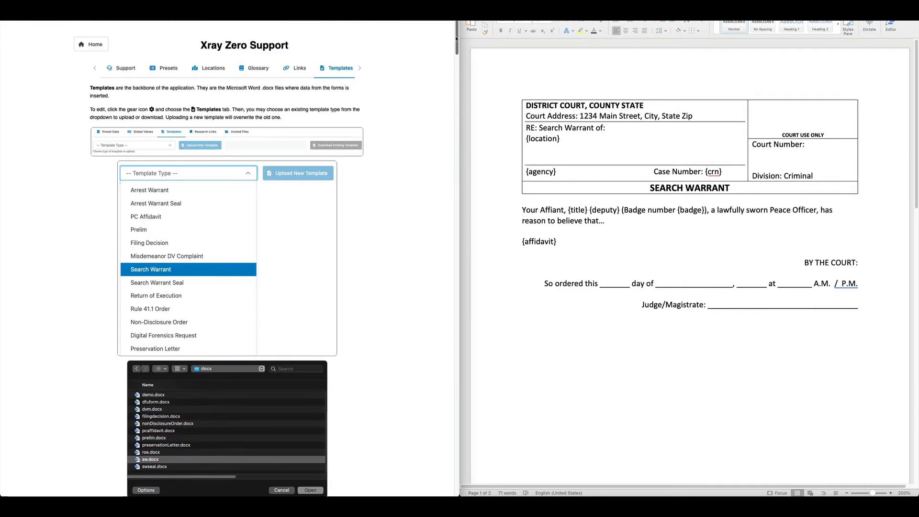
pyautogui.click(81, 43)
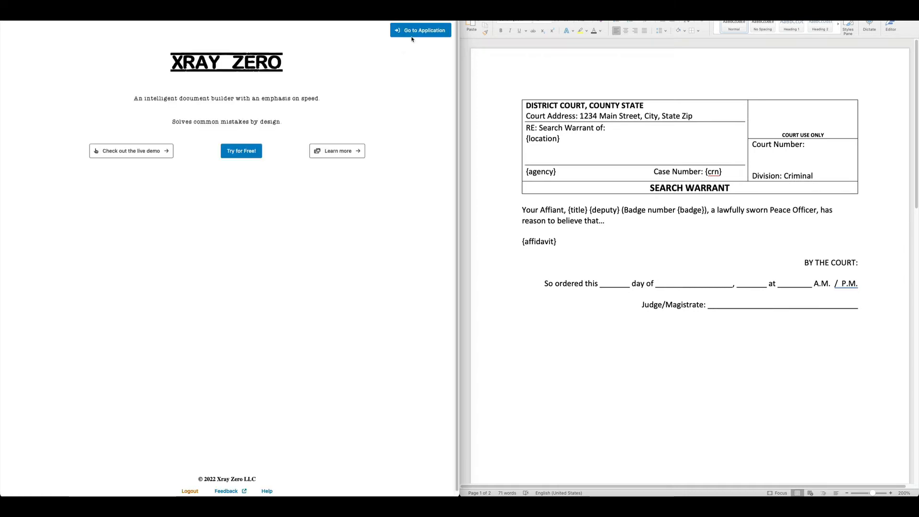
pyautogui.click(412, 35)
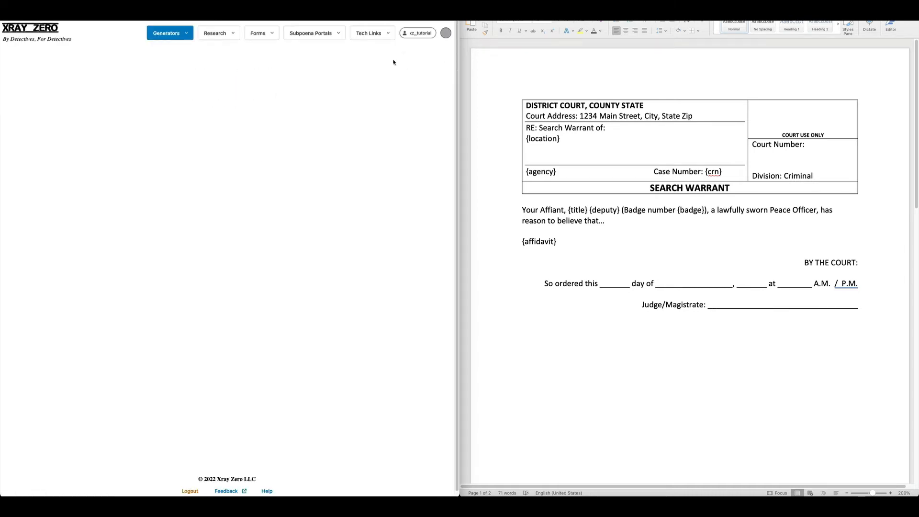
pyautogui.click(138, 53)
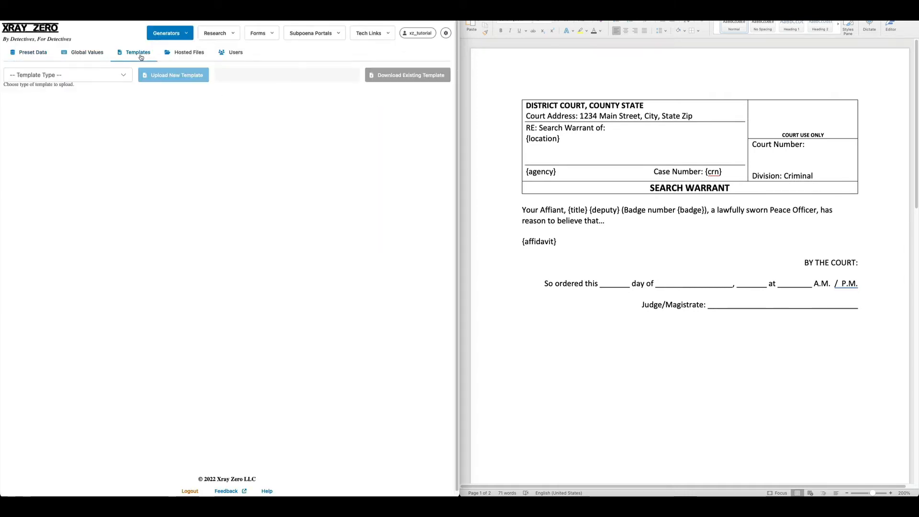
pyautogui.click(102, 76)
pyautogui.click(71, 199)
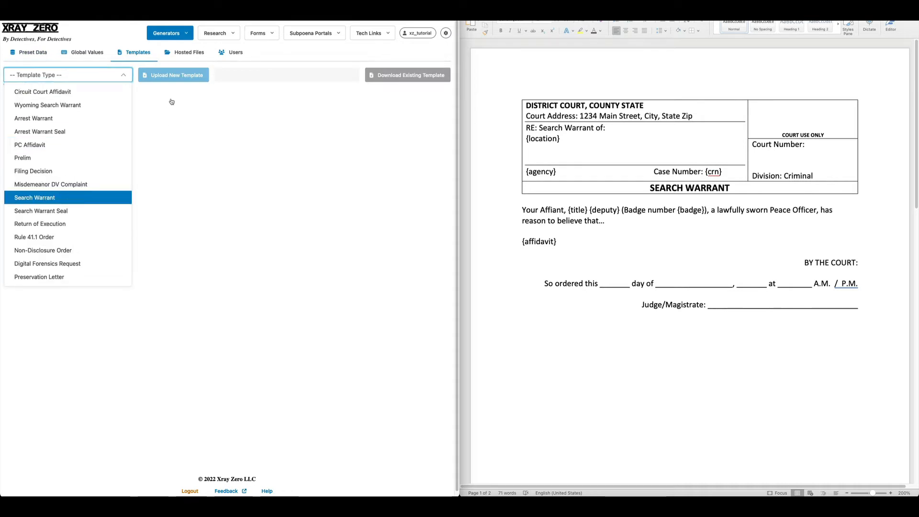
pyautogui.click(174, 76)
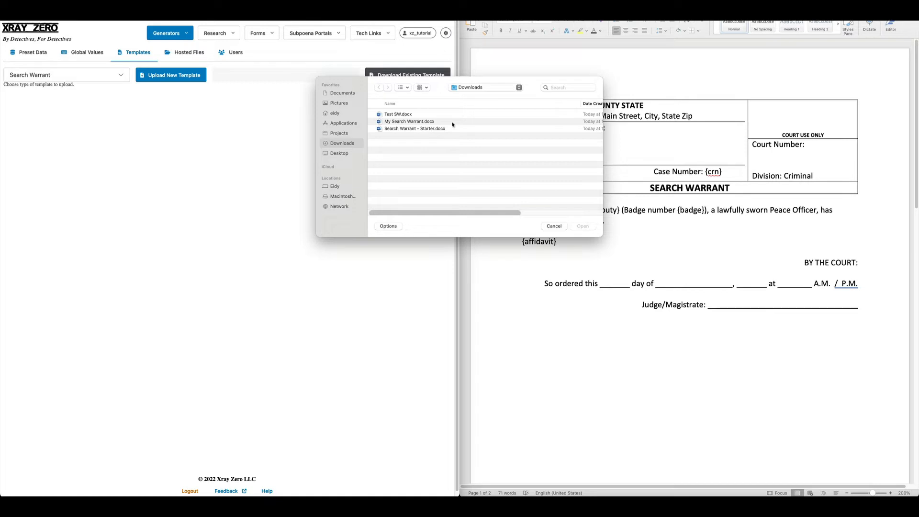
pyautogui.doubleClick(412, 123)
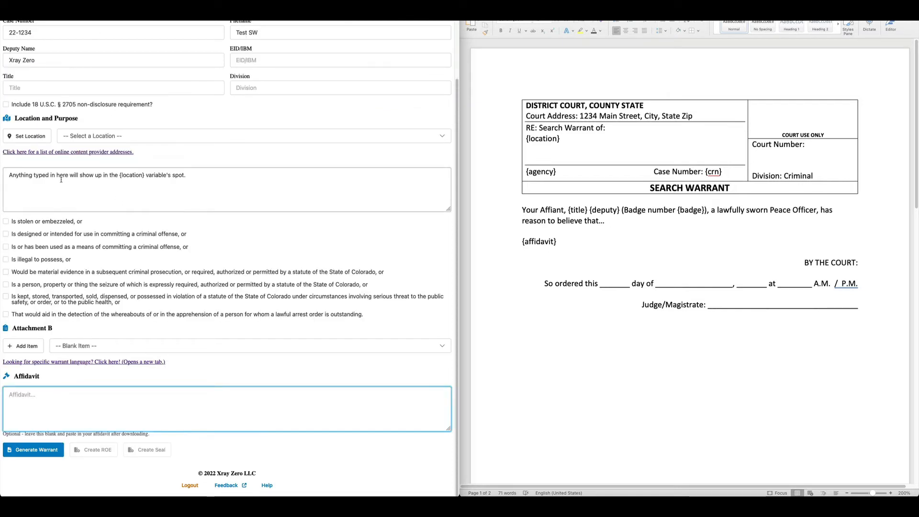
# - Fill in the deputy's name and EID/IBM number in the Search Warrant Generator, and set the title to Detective
pyautogui.scroll(2, 61, 180)
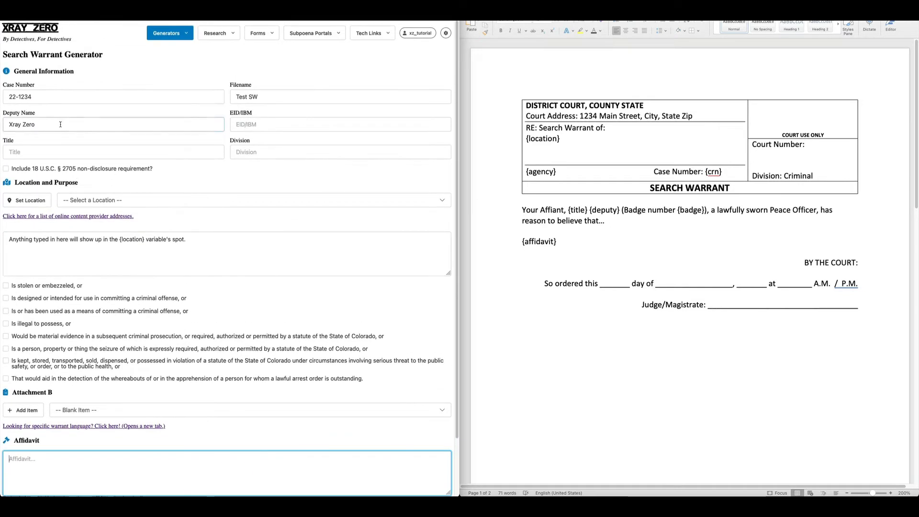
pyautogui.tripleClick(61, 125)
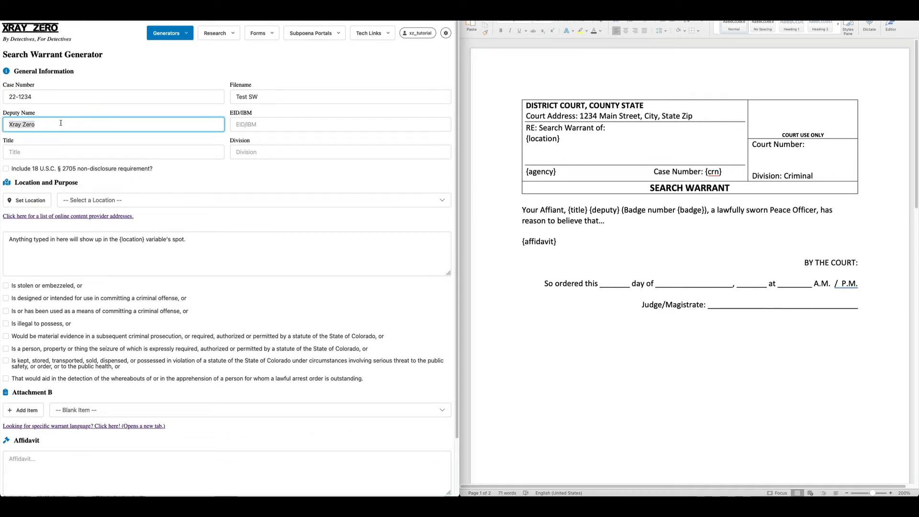
pyautogui.write('Smith')
pyautogui.press('Tab')
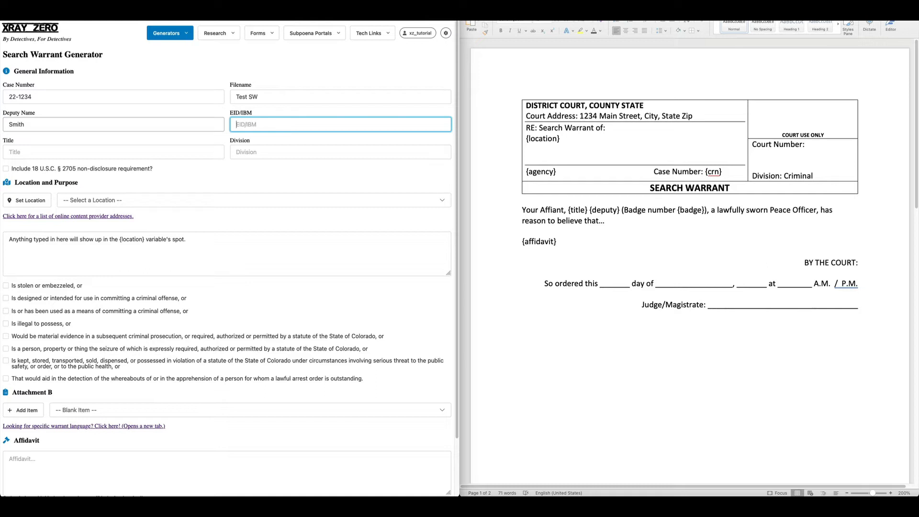
pyautogui.write('99')
pyautogui.press('BackSpace')
pyautogui.press('BackSpace')
pyautogui.write('1234')
pyautogui.press('Tab')
pyautogui.write('Dete')
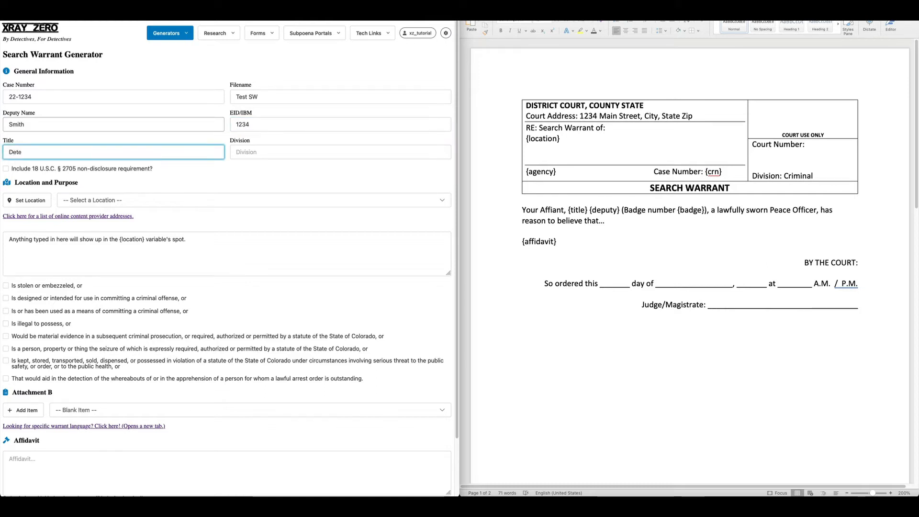
pyautogui.write('ctive')
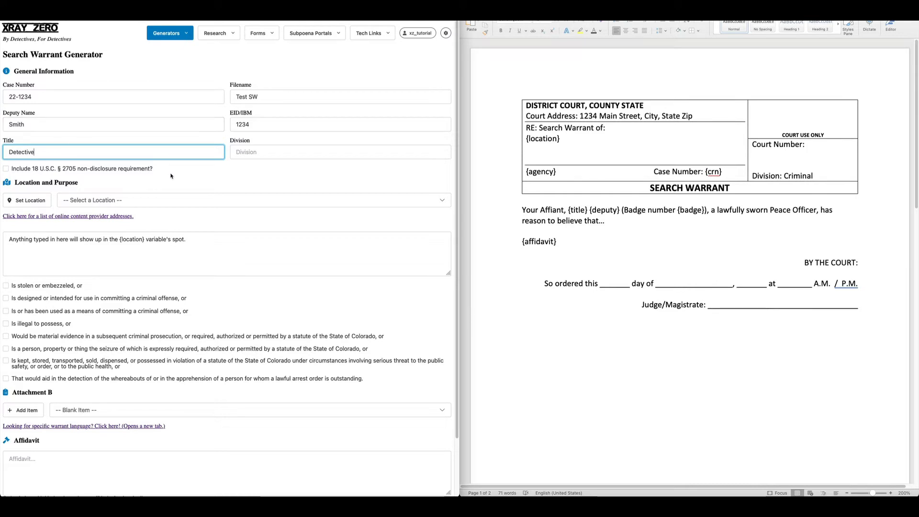
# - Add three blank items under Attachment B and describe them as "Item 1", "Item 2" and "Item 3"
pyautogui.scroll(-3, 100, 168)
pyautogui.click(81, 206)
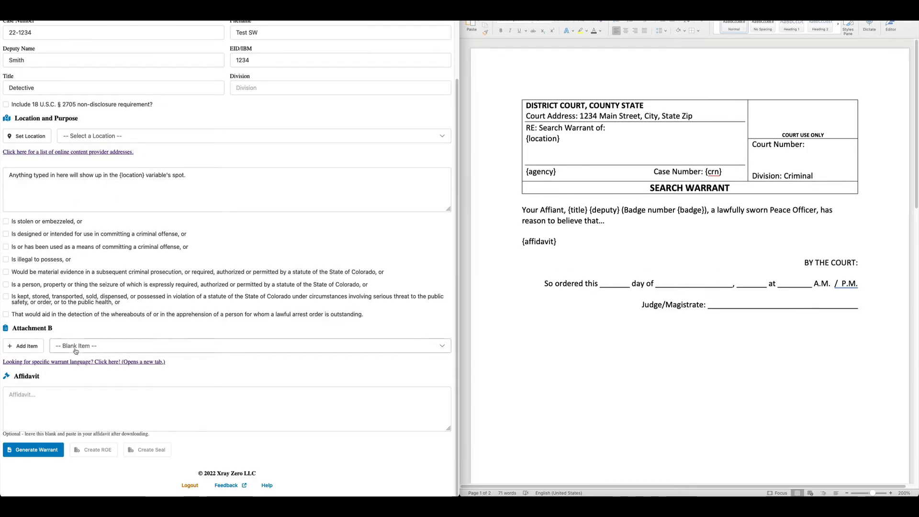
pyautogui.click(28, 346)
pyautogui.click(64, 309)
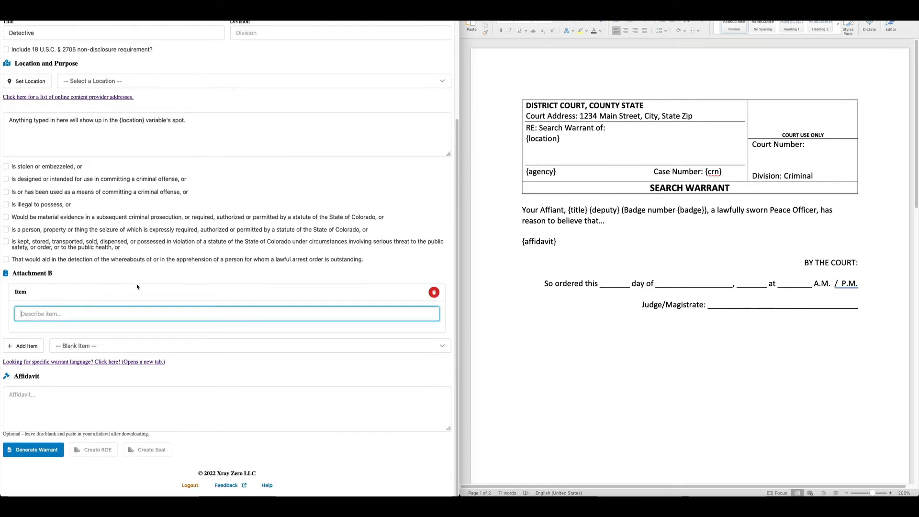
pyautogui.write('Item 1')
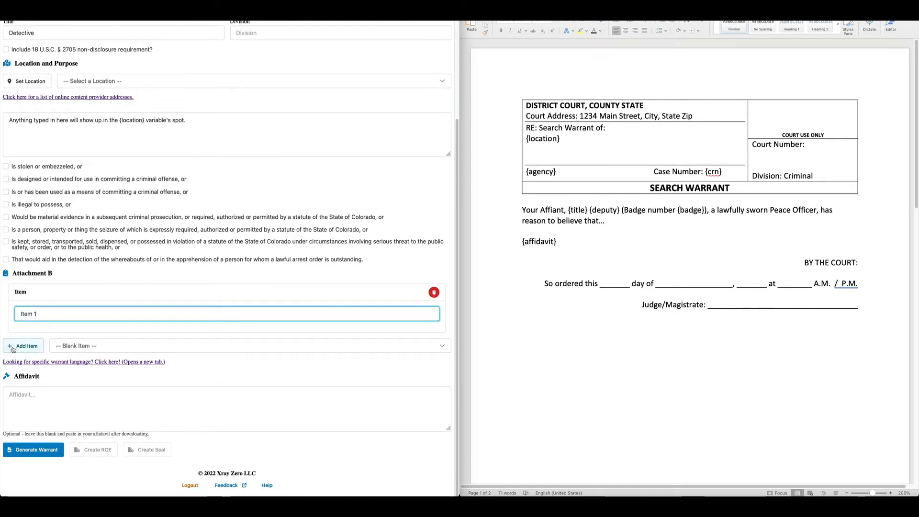
pyautogui.click(24, 346)
pyautogui.click(41, 364)
pyautogui.write('Item 2')
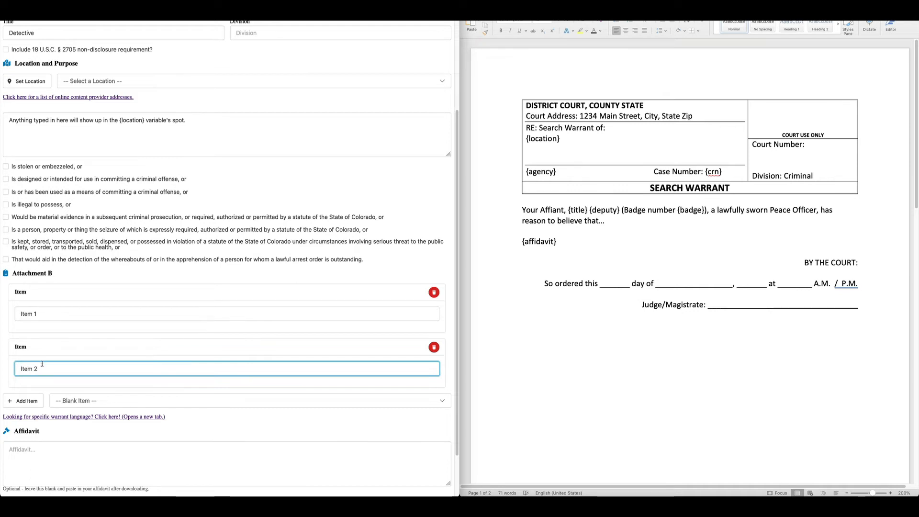
pyautogui.click(23, 401)
pyautogui.scroll(-3, 23, 401)
pyautogui.click(40, 355)
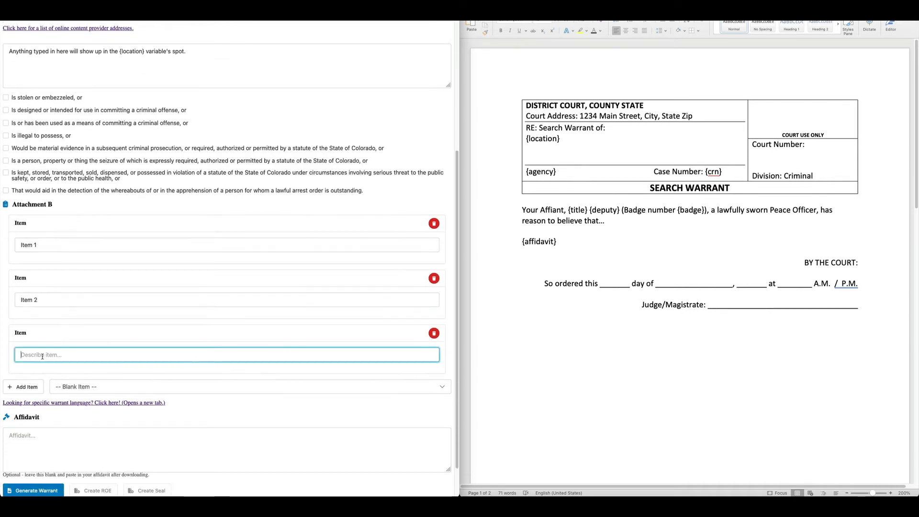
pyautogui.write('Item 3')
# - Enter "Affidavit goes here..." as the affidavit text and generate the warrant
pyautogui.click(42, 451)
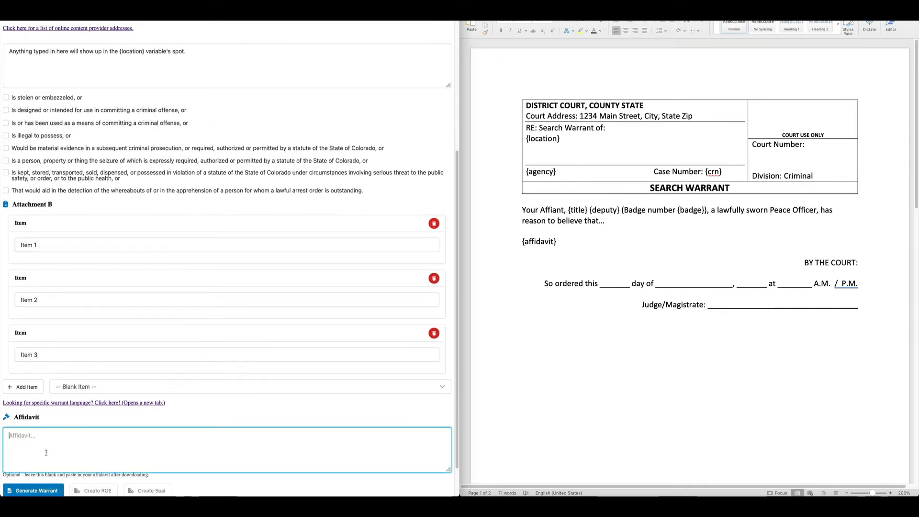
pyautogui.write('Affidavit go')
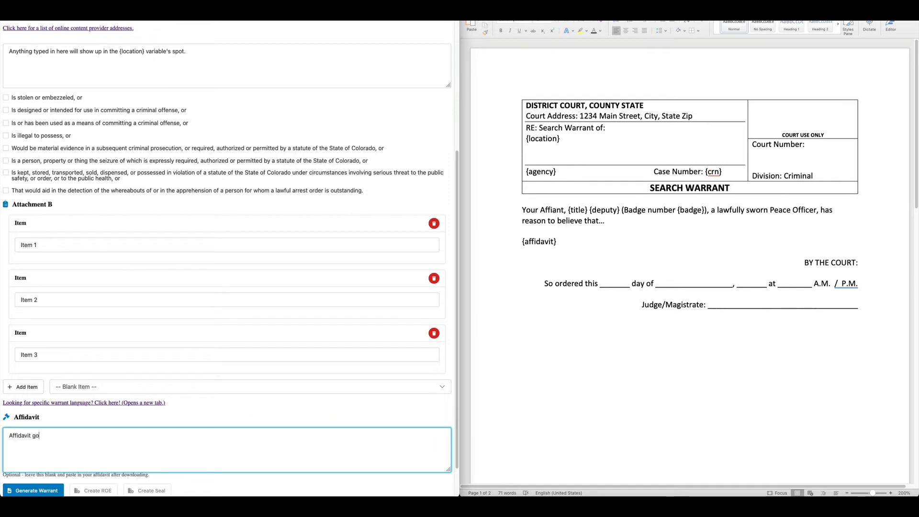
pyautogui.write('es here...')
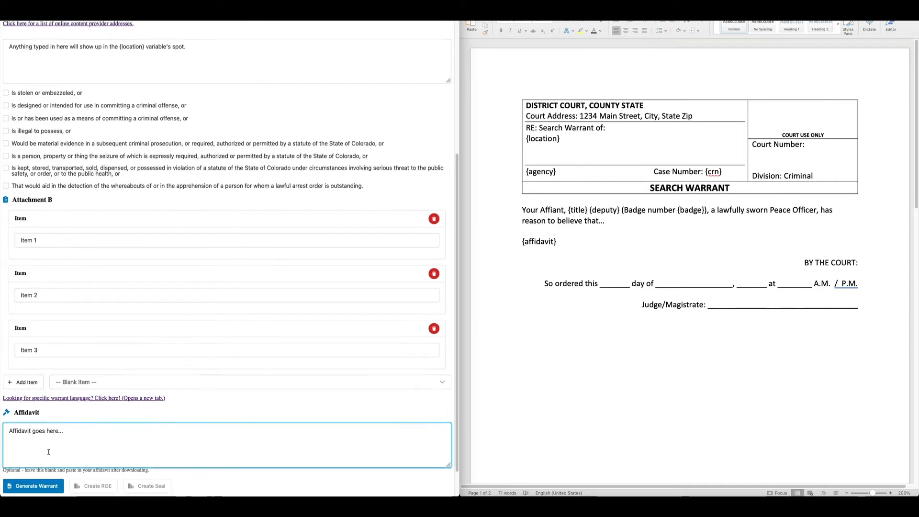
pyautogui.scroll(-1, 44, 453)
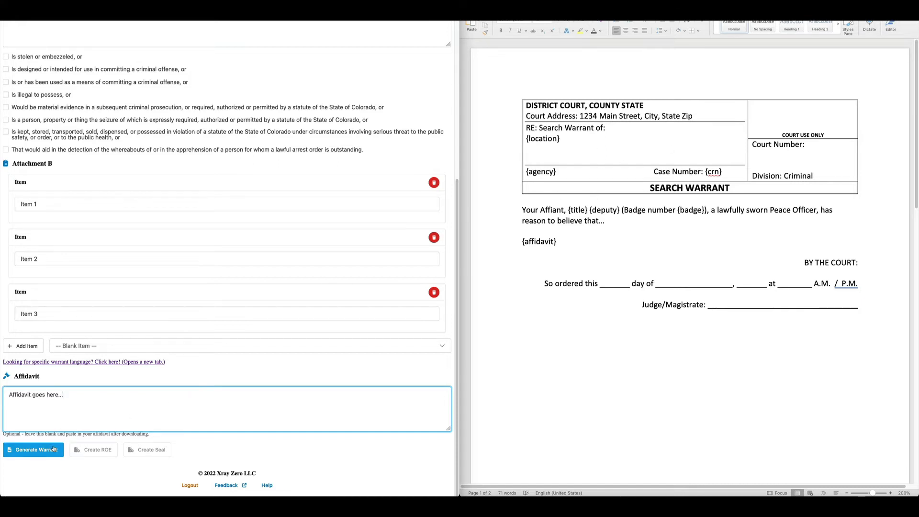
pyautogui.click(54, 449)
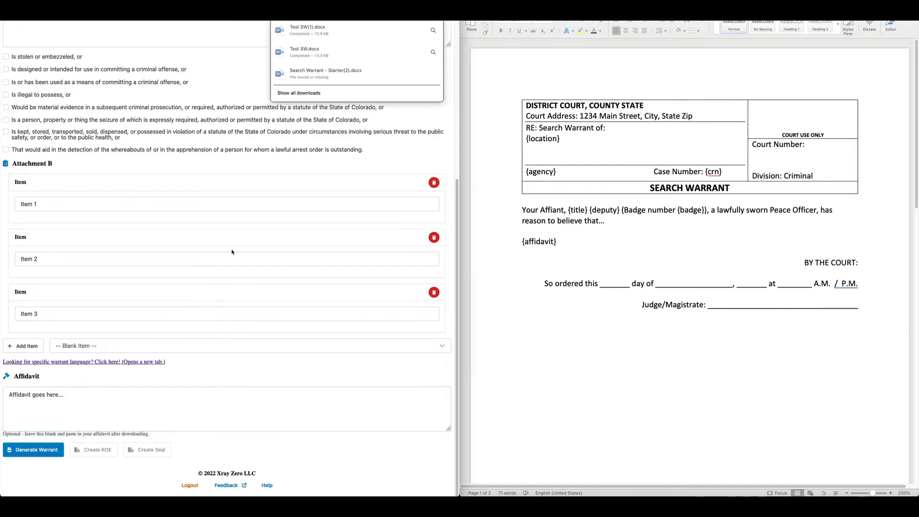
# - Open the generated Test SW(1).docx and check the location, agency, case number, badge, affidavit, footer and items fields
pyautogui.click(335, 32)
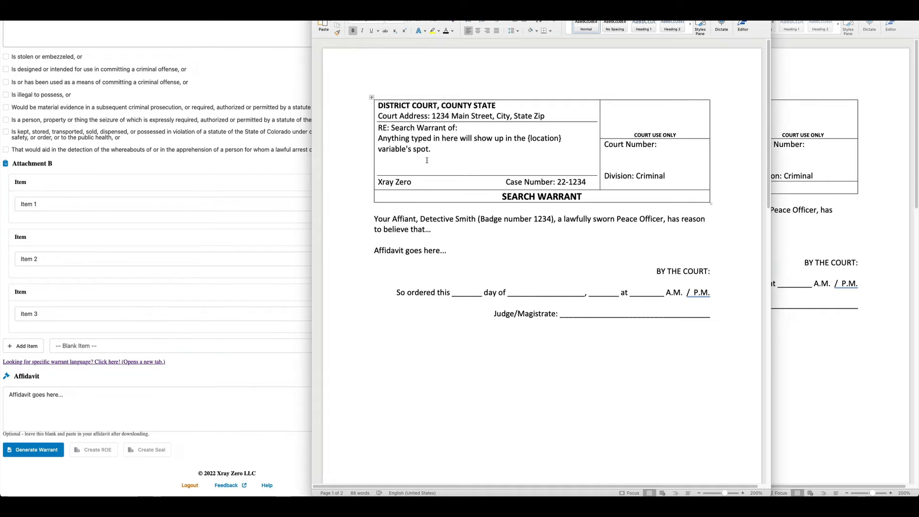
pyautogui.click(380, 138)
pyautogui.moveTo(379, 138); pyautogui.dragTo(433, 150)
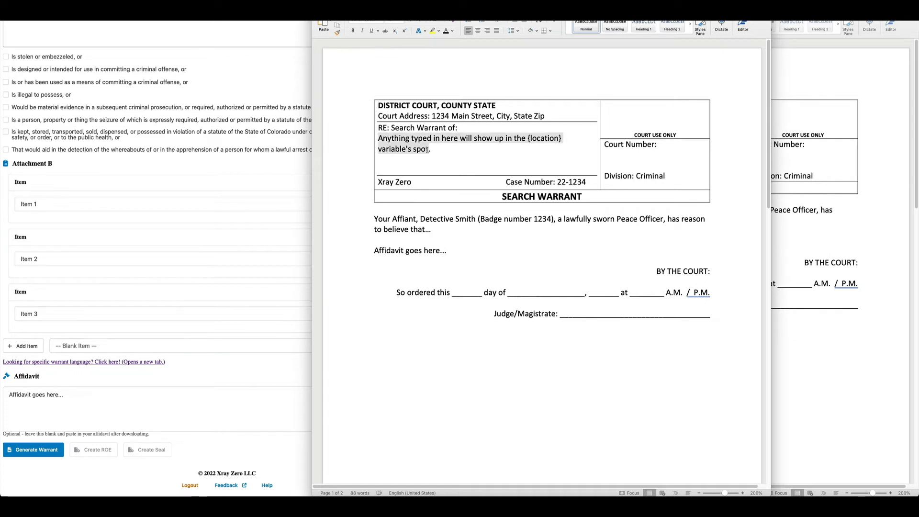
pyautogui.click(379, 182)
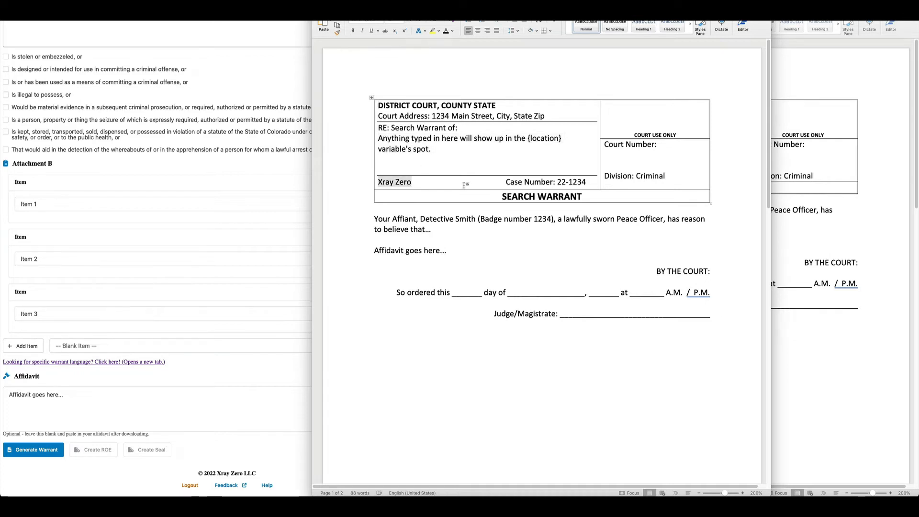
pyautogui.click(581, 184)
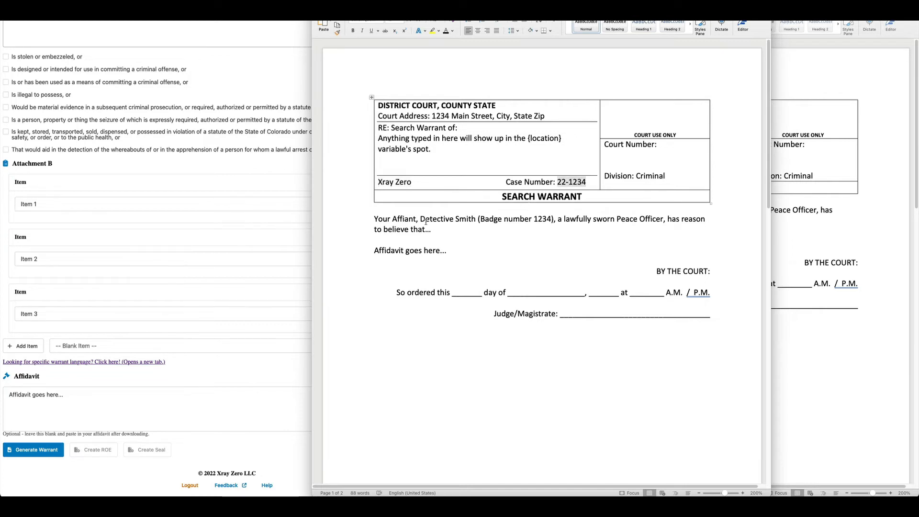
pyautogui.click(536, 220)
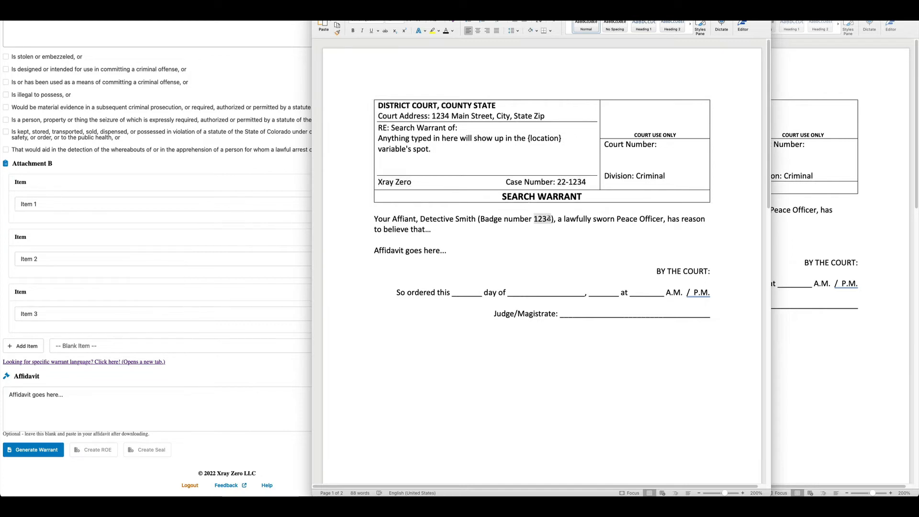
pyautogui.click(484, 252)
pyautogui.scroll(-10, 357, 169)
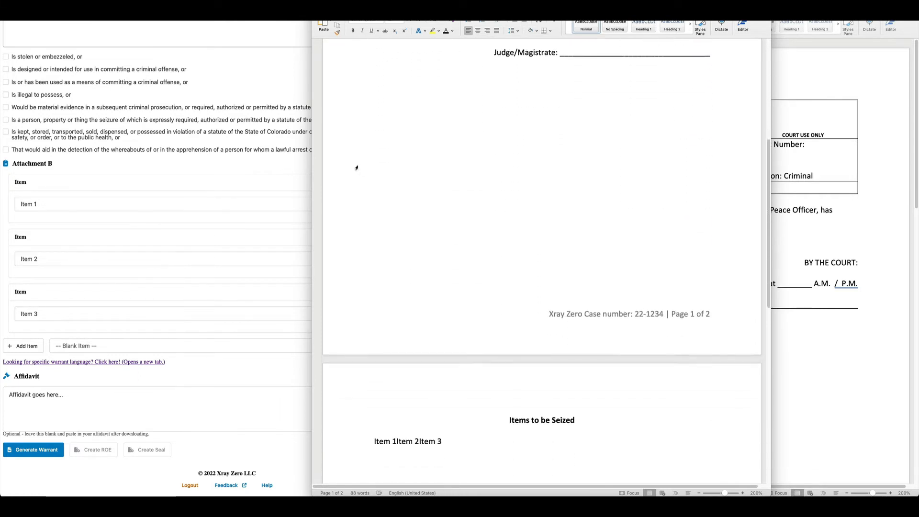
# - Check the items list on page 2 of the generated warrant, then return to the items loop in the template document
pyautogui.scroll(-10, 357, 169)
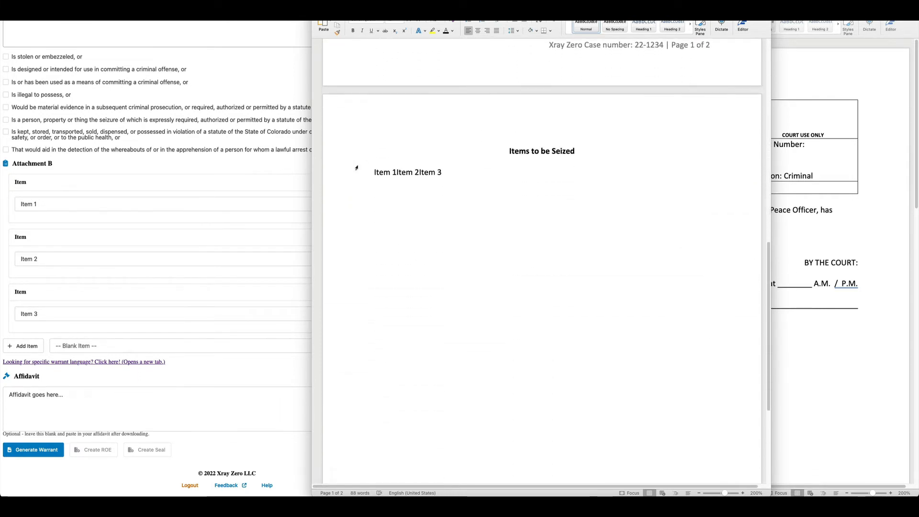
pyautogui.click(453, 178)
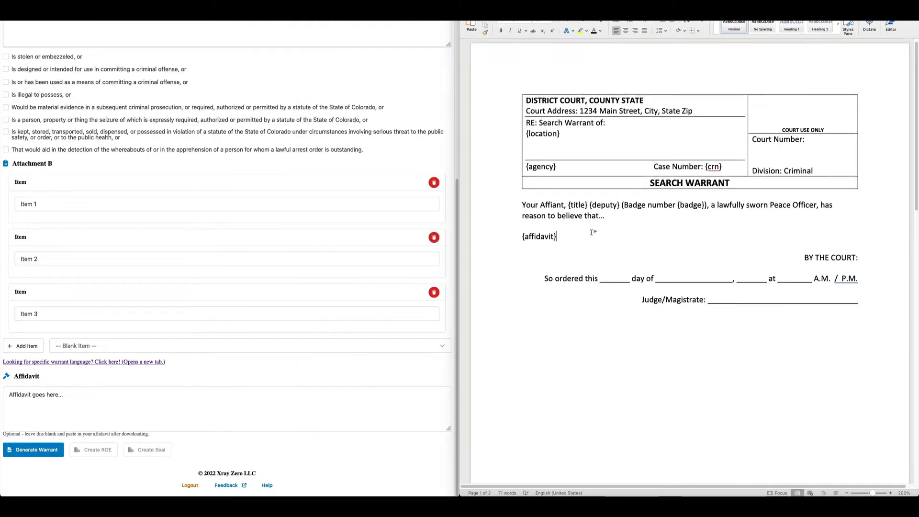
pyautogui.scroll(-15, 614, 237)
pyautogui.scroll(-3, 591, 233)
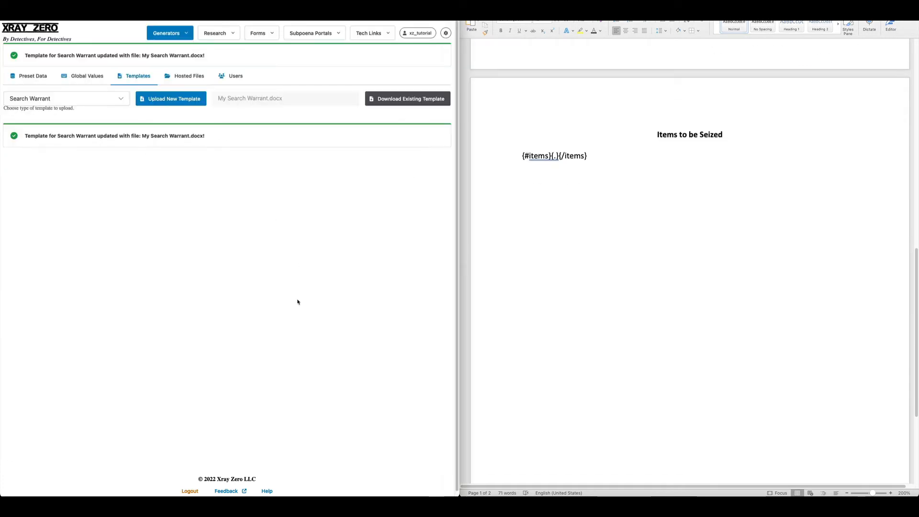
# - Open the Xray Zero support page's Templates help and go to its Basic Syntax section
pyautogui.click(261, 484)
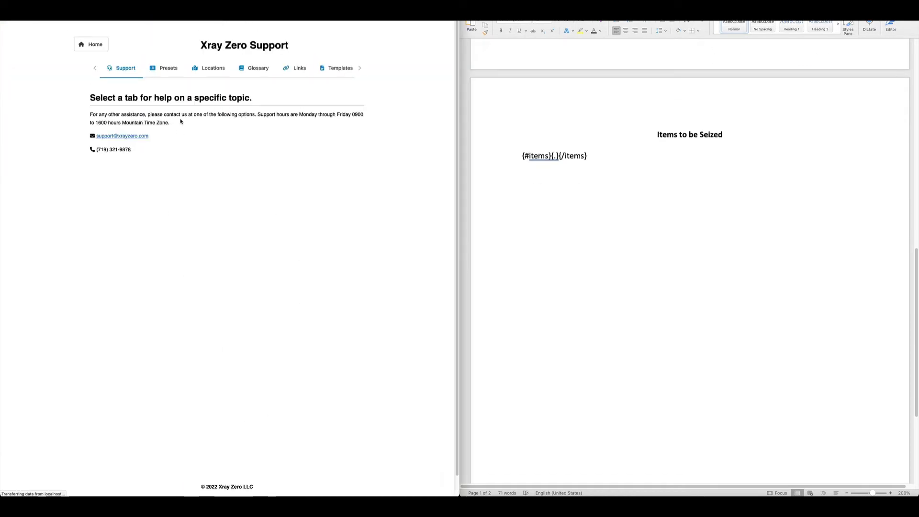
pyautogui.click(324, 70)
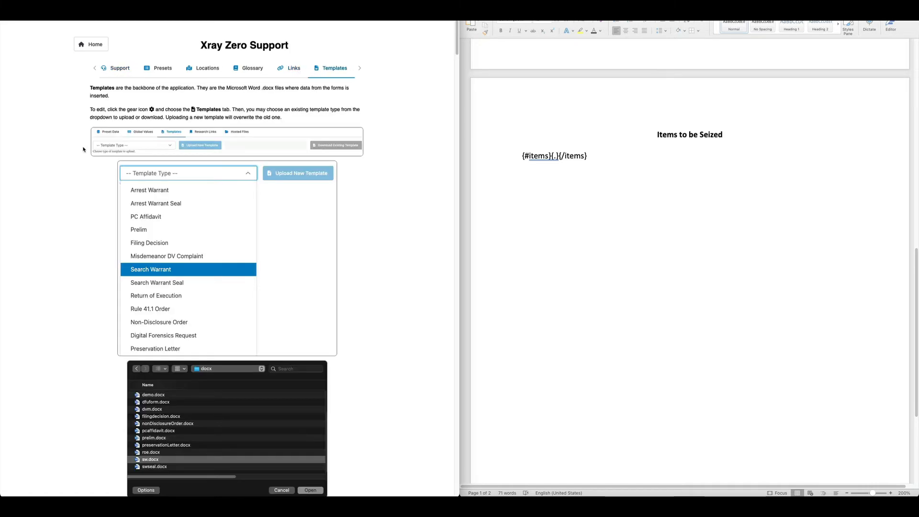
pyautogui.scroll(-1, 105, 176)
pyautogui.scroll(-5, 104, 175)
pyautogui.click(127, 370)
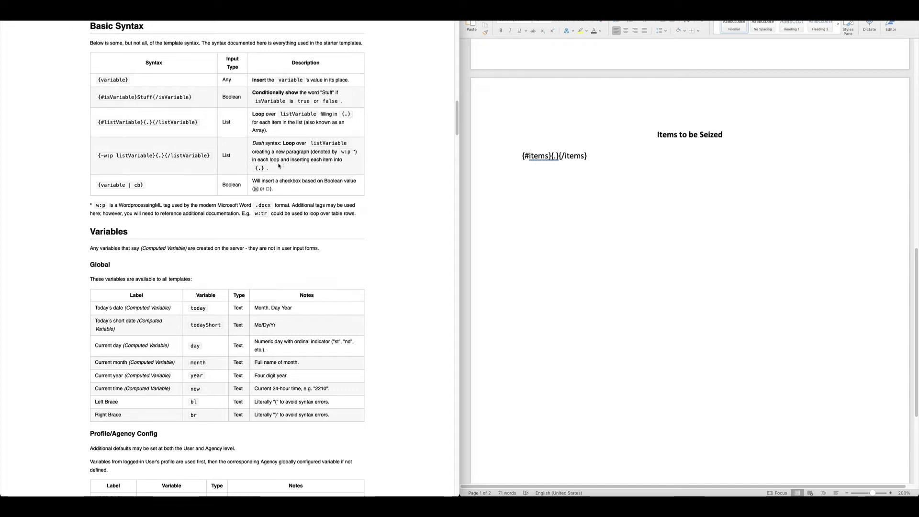
# - Change the opening tag of the items loop to {-w:p items} so each item gets its own paragraph
pyautogui.click(645, 175)
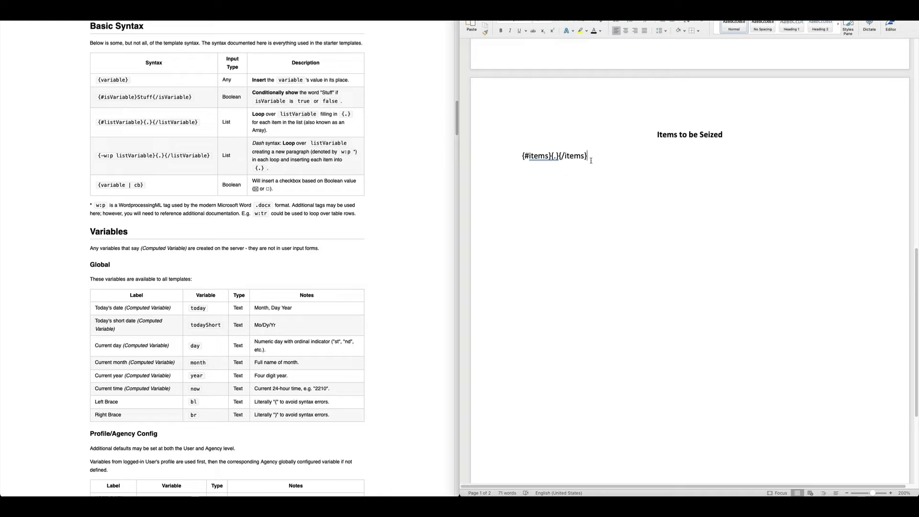
pyautogui.press('Home')
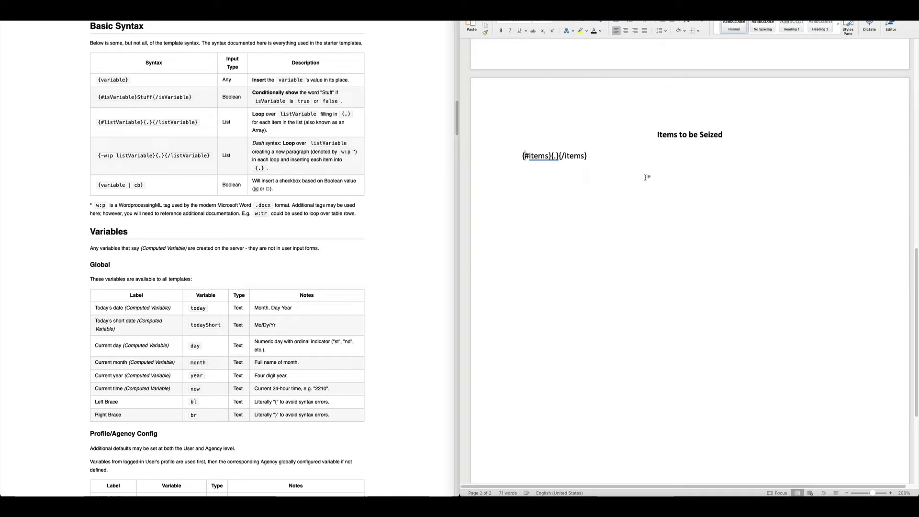
pyautogui.press('BackSpace')
pyautogui.write('-w:p')
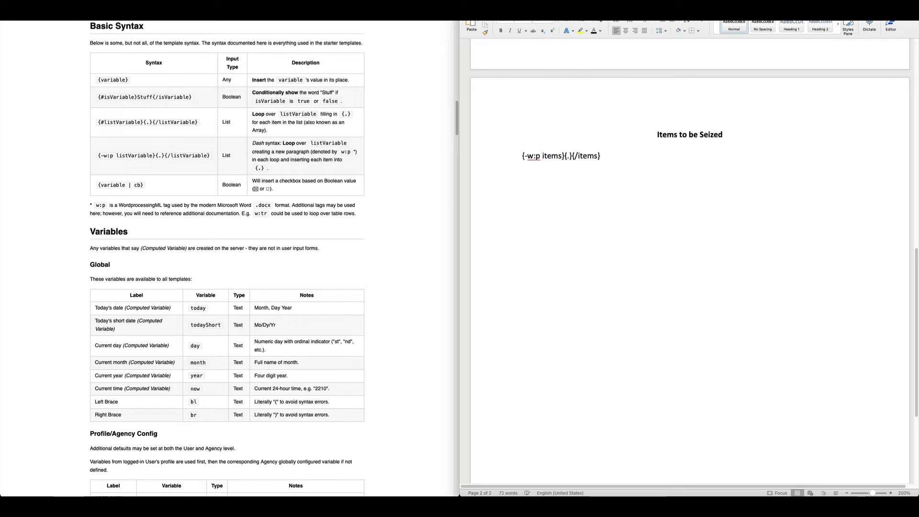
pyautogui.press('Right')
pyautogui.press('Right')
pyautogui.press('Right')
pyautogui.press('Right')
pyautogui.press('Right')
pyautogui.press('Right')
pyautogui.press('Right')
pyautogui.press('Right')
# - Format the items loop line under Items to be Seized as a bulleted list entry
pyautogui.click(618, 22)
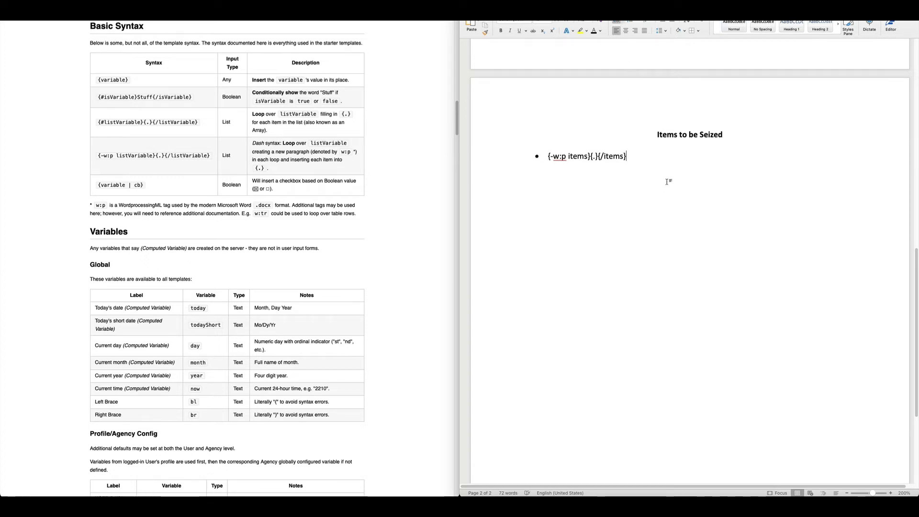
pyautogui.press('Return')
pyautogui.press('BackSpace')
pyautogui.click(654, 161)
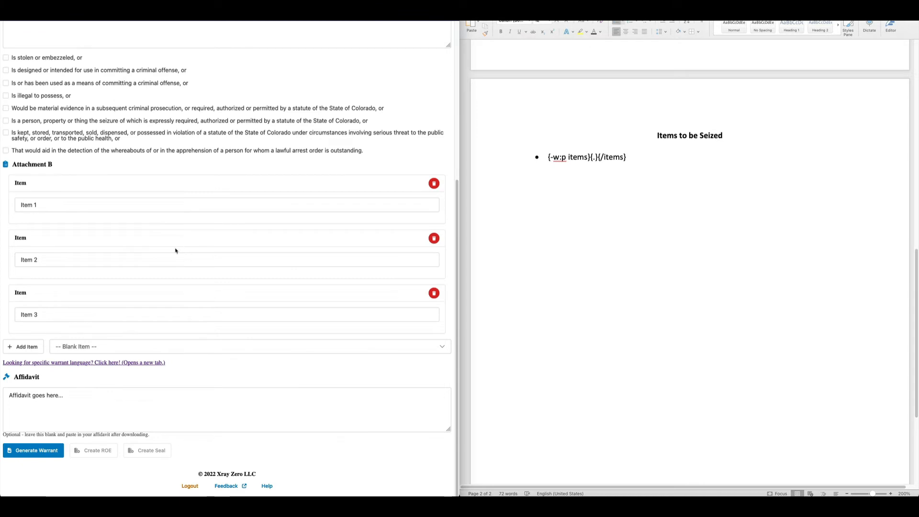
# - Generate the warrant again, open Test SW(2).docx and check how the items under Items to be Seized are laid out
pyautogui.click(36, 453)
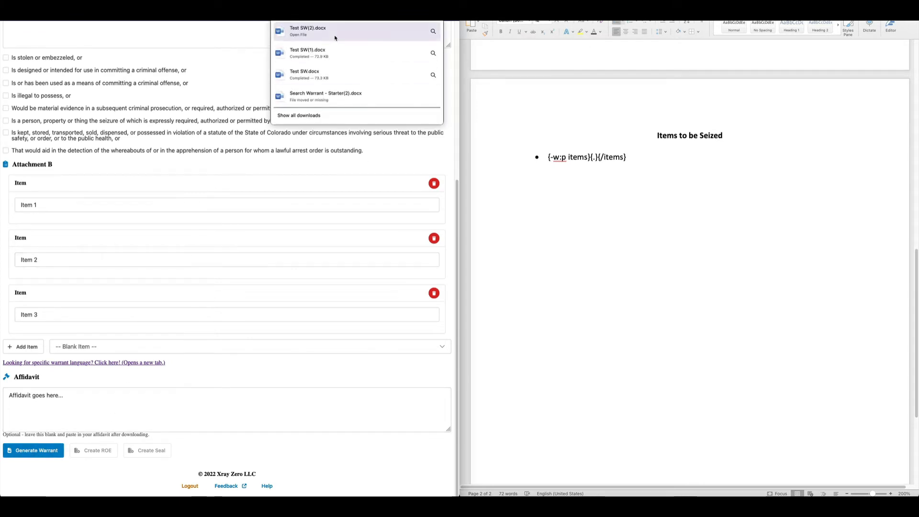
pyautogui.scroll(-10, 384, 212)
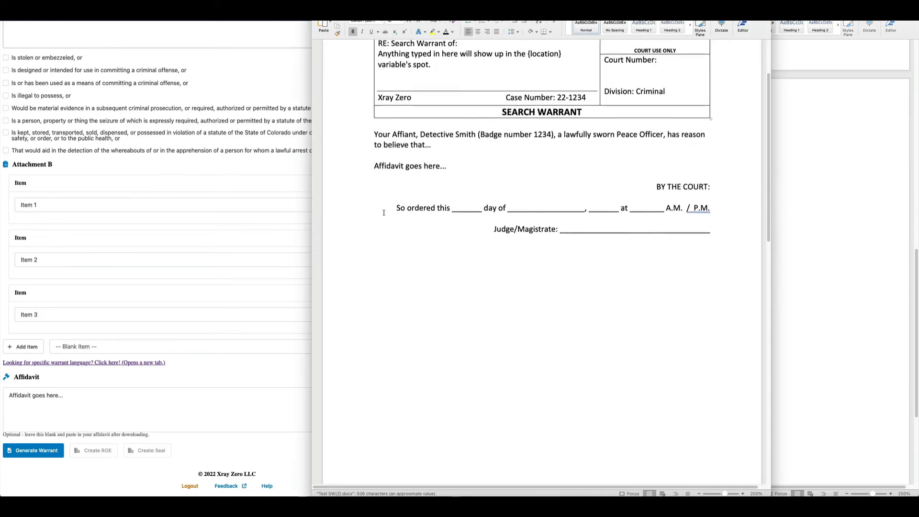
pyautogui.scroll(-6, 383, 212)
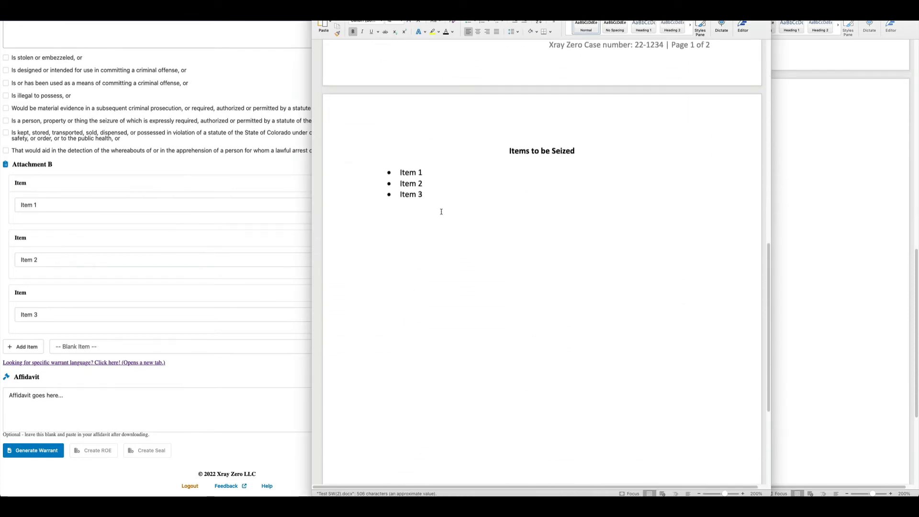
pyautogui.click(442, 211)
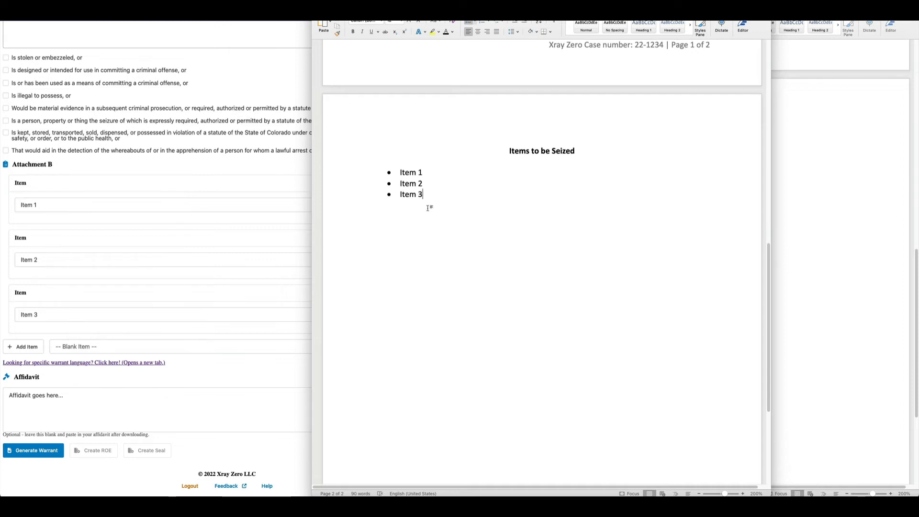
pyautogui.scroll(3, 430, 207)
pyautogui.scroll(10, 430, 207)
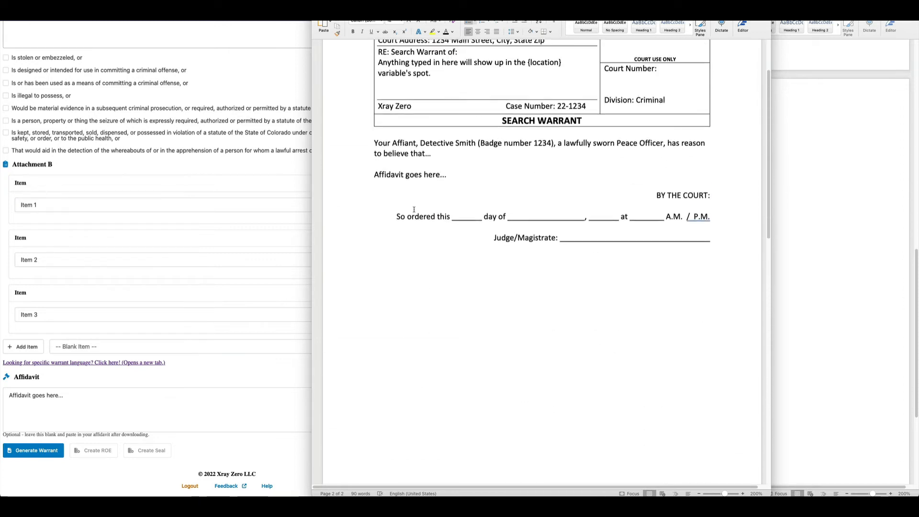
# - Return to the Templates help and examine the Search Warrant variables table, including the Boolean variables
pyautogui.click(197, 163)
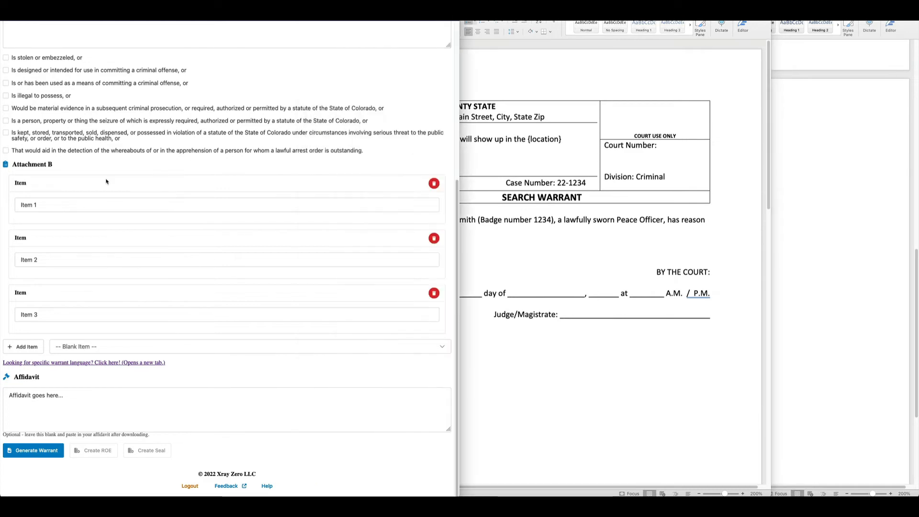
pyautogui.scroll(1, 109, 228)
pyautogui.scroll(6, 109, 228)
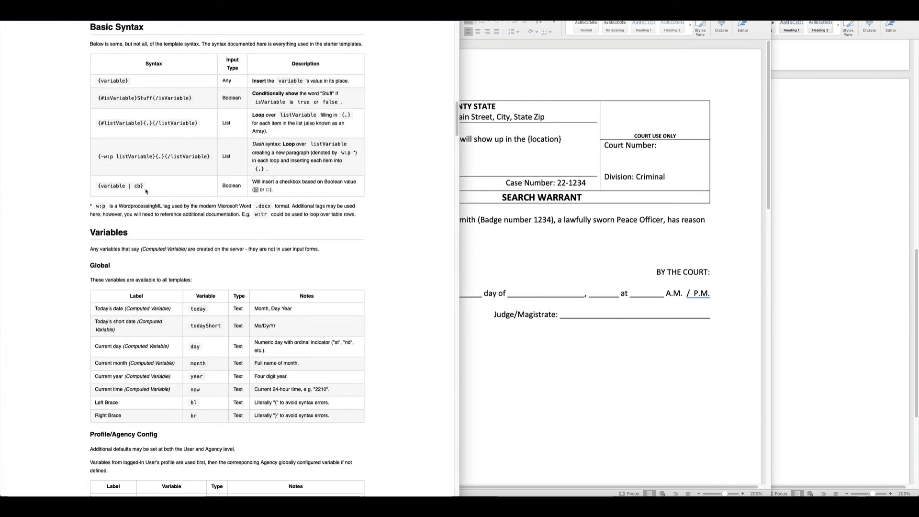
pyautogui.scroll(15, 146, 191)
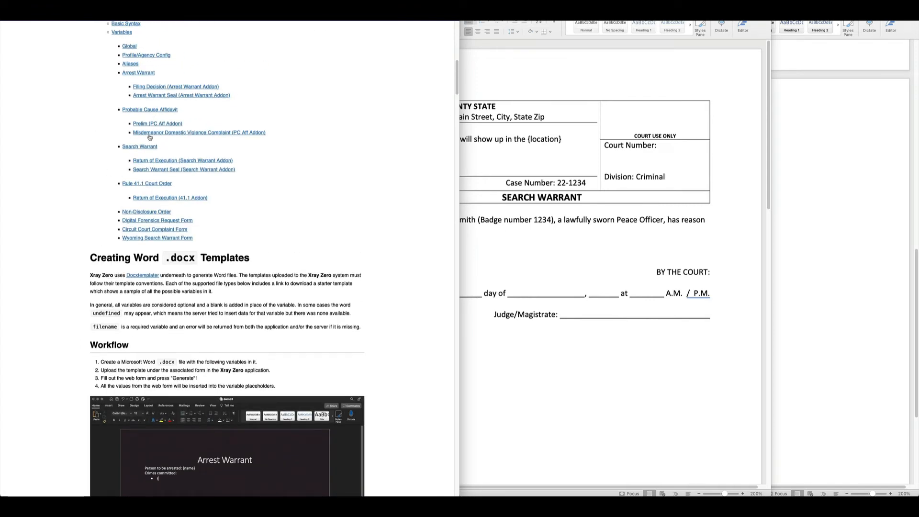
pyautogui.click(145, 146)
pyautogui.scroll(-5, 96, 171)
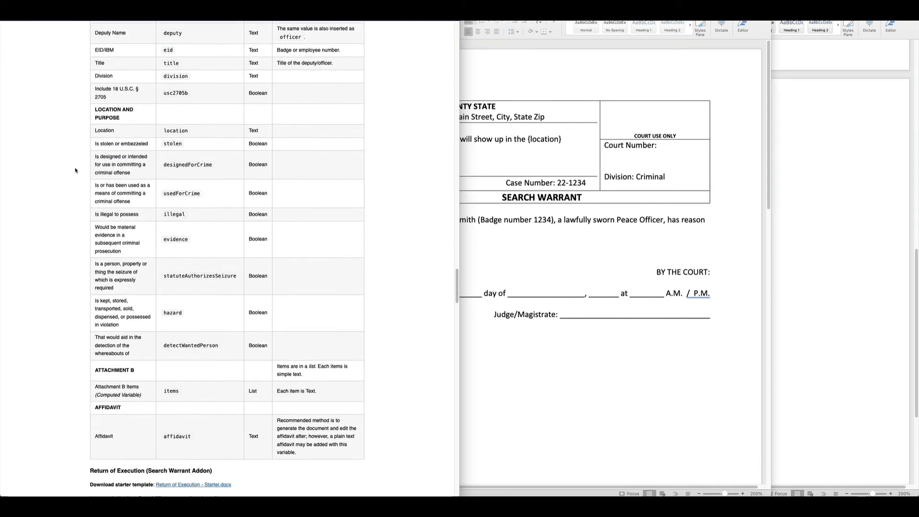
pyautogui.scroll(-2, 267, 145)
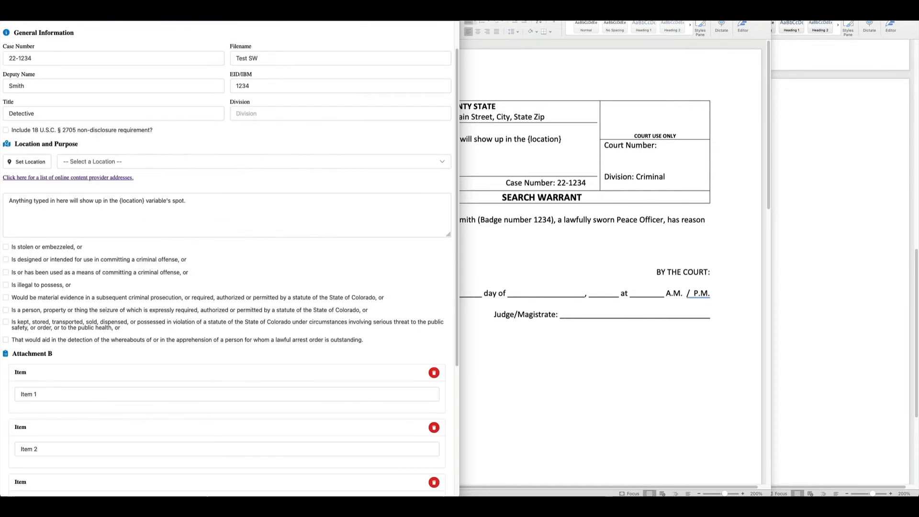
# - Select "Is stolen or embezzeled, or" under Location and Purpose in the Search Warrant Generator
pyautogui.scroll(-3, 46, 196)
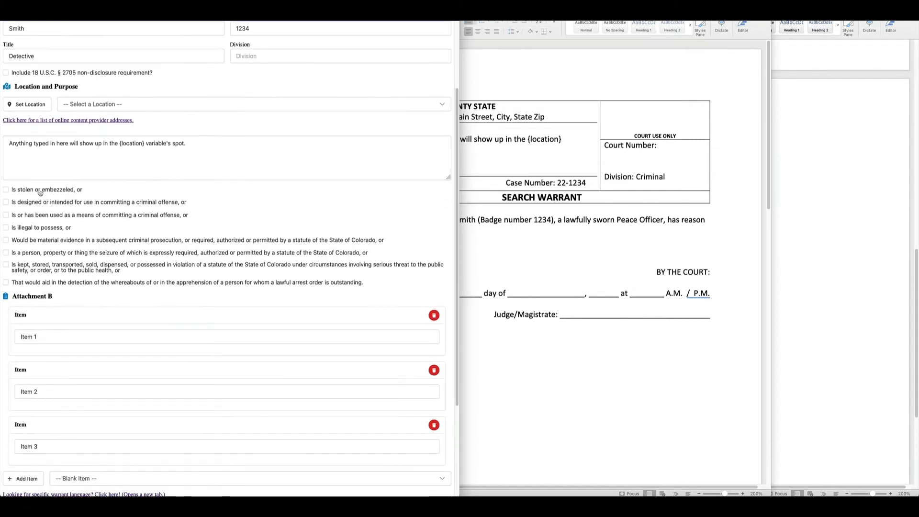
pyautogui.click(41, 192)
pyautogui.scroll(-1, 44, 191)
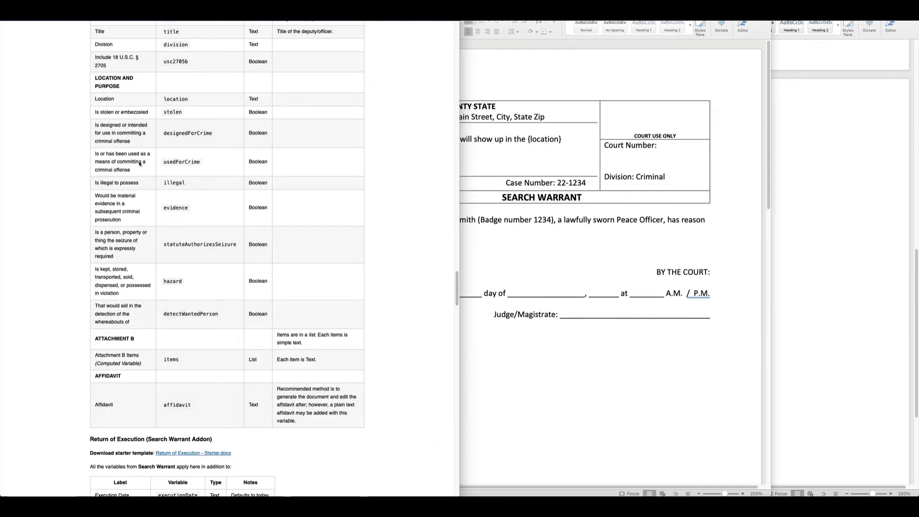
# - Copy the variable name usc2705b from the help table and select the 18 U.S.C. § 2705 non-disclosure requirement in the generator
pyautogui.scroll(3, 61, 118)
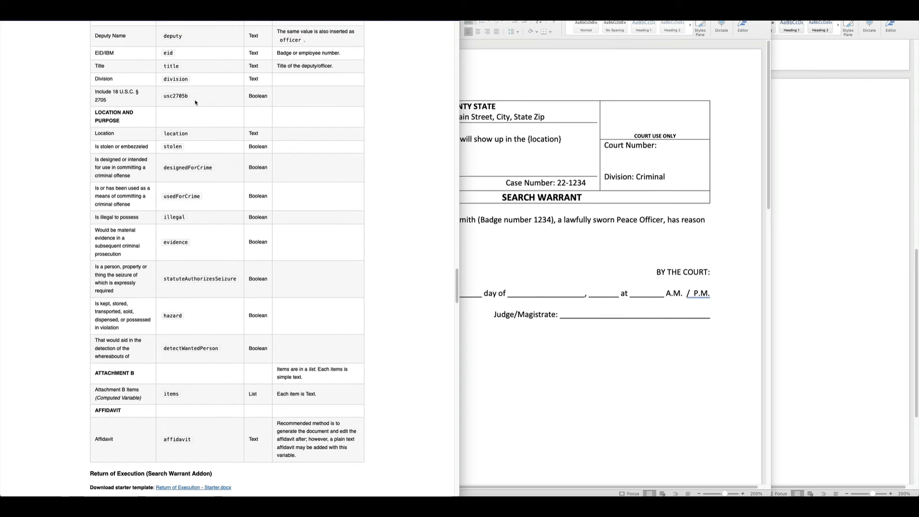
pyautogui.doubleClick(171, 96)
pyautogui.press('super+c')
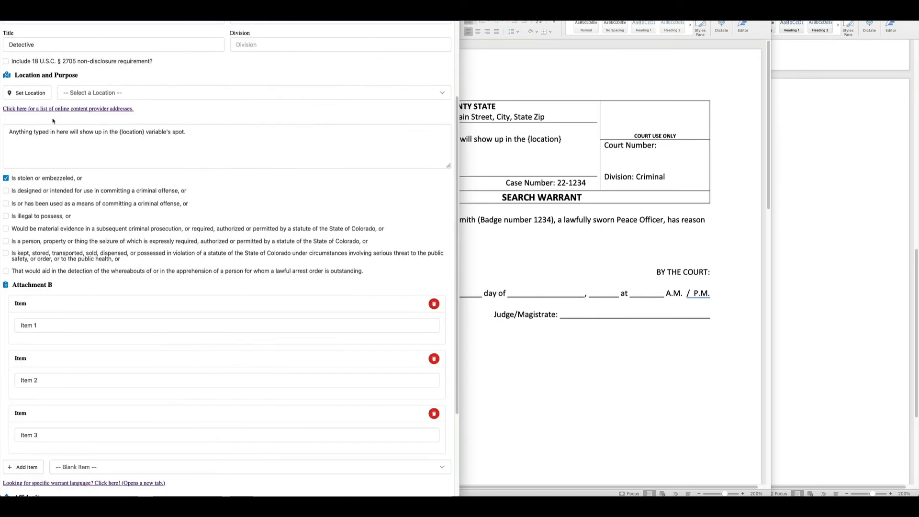
pyautogui.click(47, 62)
pyautogui.scroll(3, 90, 141)
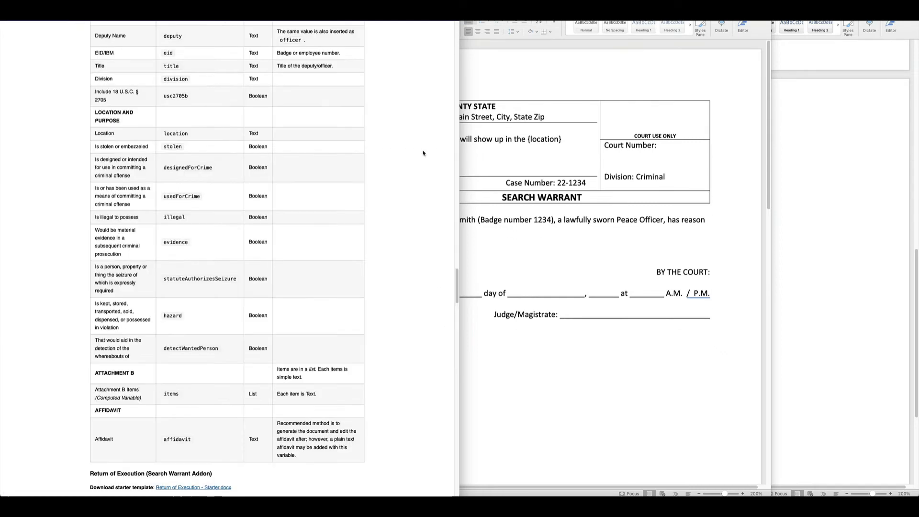
# - Go back to the Basic Syntax section of the Templates help to see the conditional tag format
pyautogui.moveTo(458, 286); pyautogui.dragTo(457, 45)
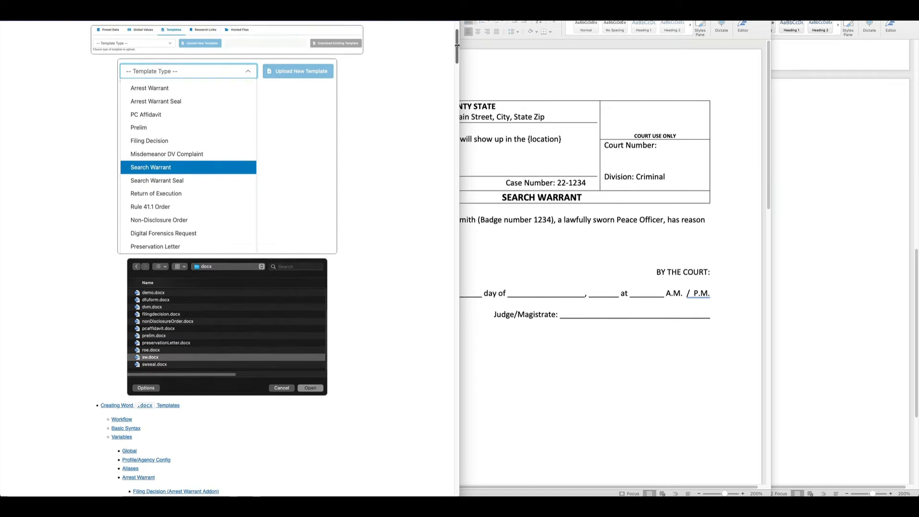
pyautogui.click(133, 425)
pyautogui.scroll(1, 153, 173)
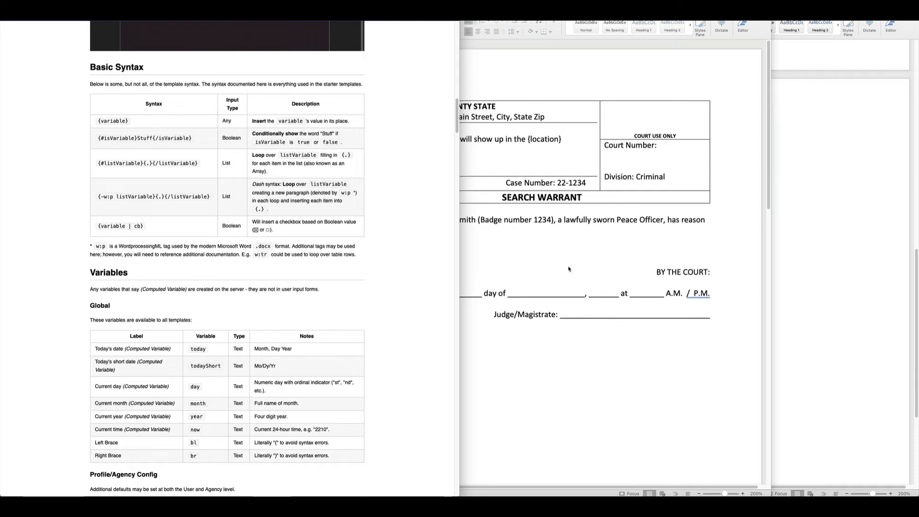
# - Add a new paragraph above {affidavit} in the template and begin a conditional tag there with "{#"
pyautogui.click(544, 284)
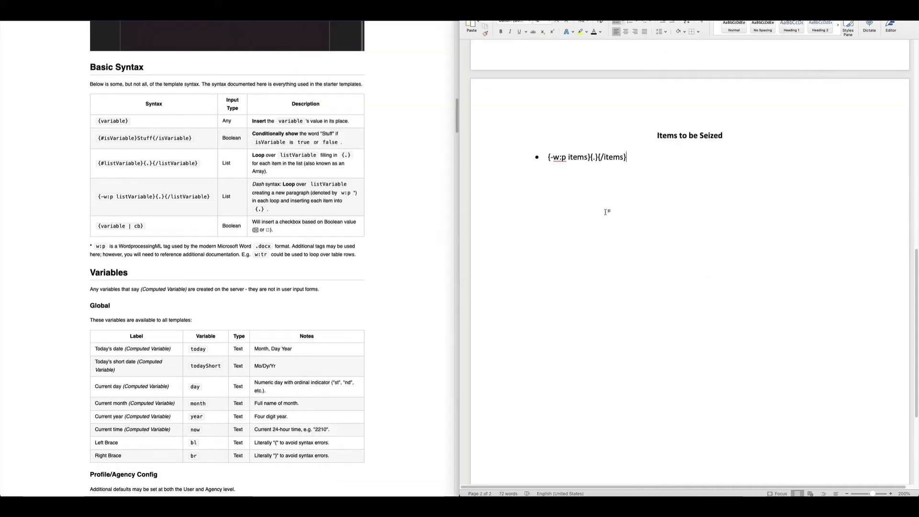
pyautogui.scroll(5, 601, 213)
pyautogui.scroll(5, 576, 221)
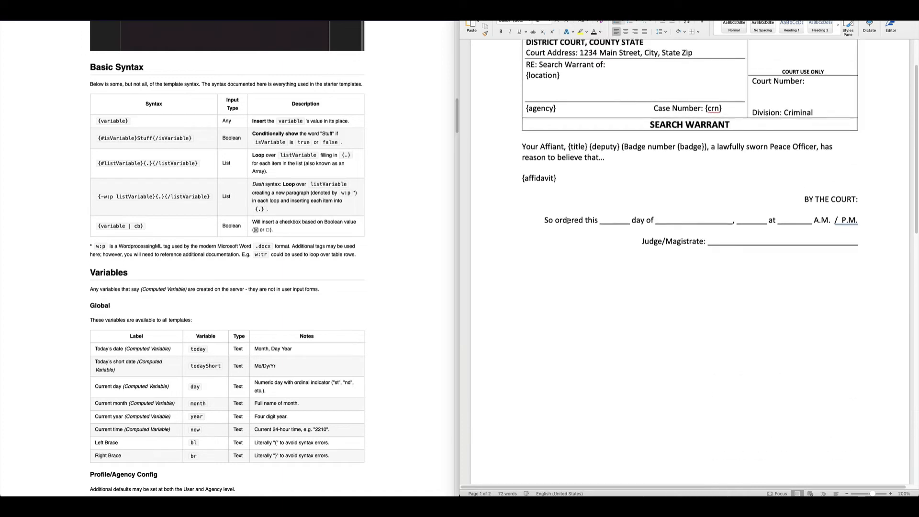
pyautogui.click(623, 220)
pyautogui.press('Return')
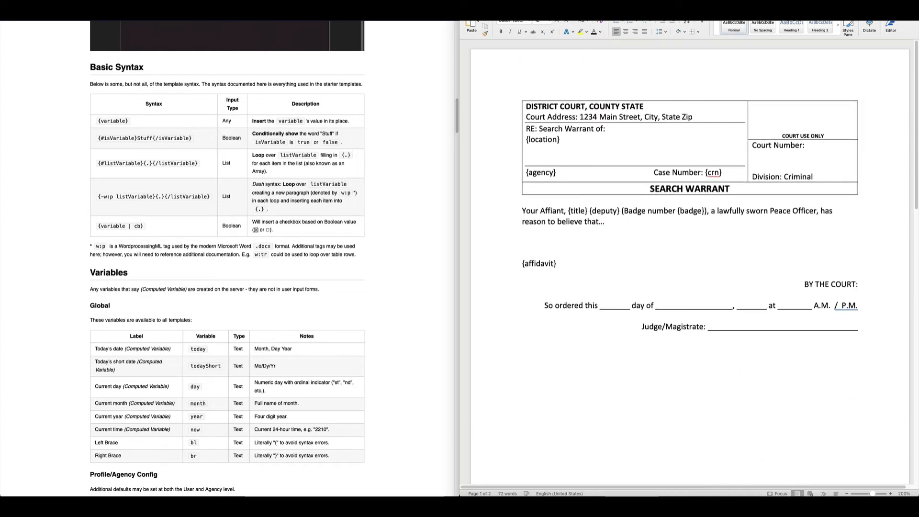
pyautogui.write('{#')
pyautogui.press('super+v')
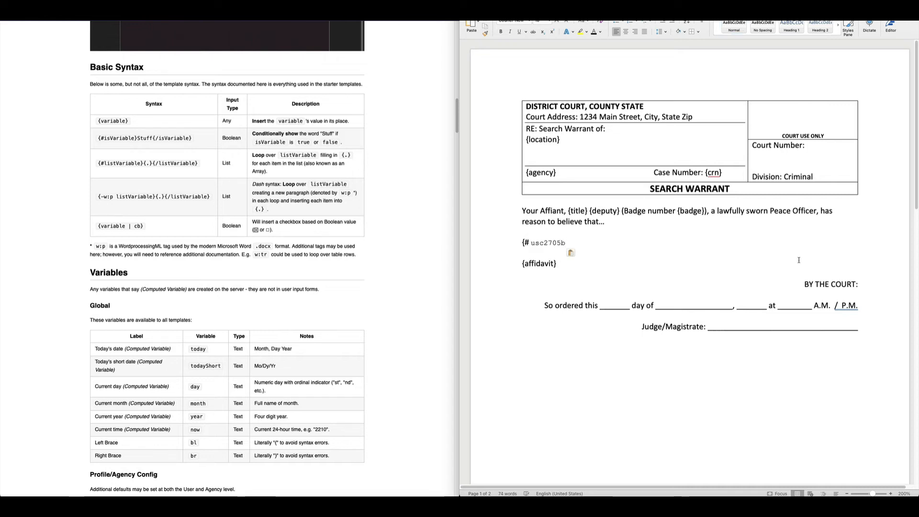
pyautogui.press('Left')
pyautogui.press('Left')
pyautogui.press('Left')
pyautogui.press('Left')
pyautogui.press('Left')
pyautogui.press('Left')
pyautogui.press('Left')
pyautogui.press('BackSpace')
pyautogui.write('}')
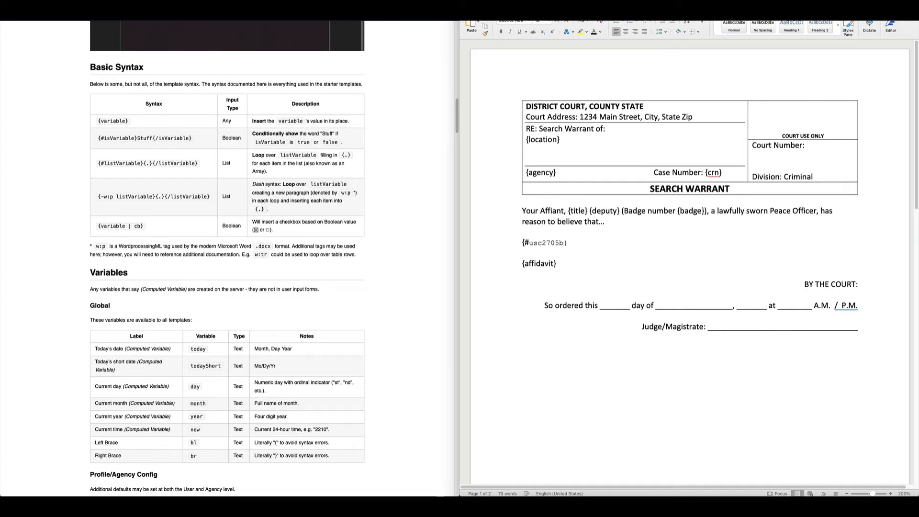
pyautogui.press('super+z')
pyautogui.press('super+z')
# - Paste usc2705b after "{#" using the Match Destination Formatting option
pyautogui.press('super+v')
pyautogui.click(571, 252)
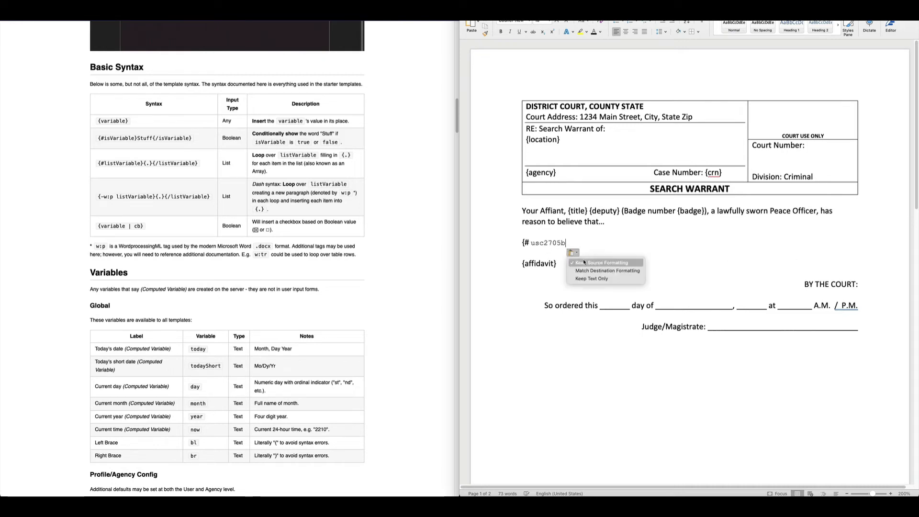
pyautogui.click(620, 271)
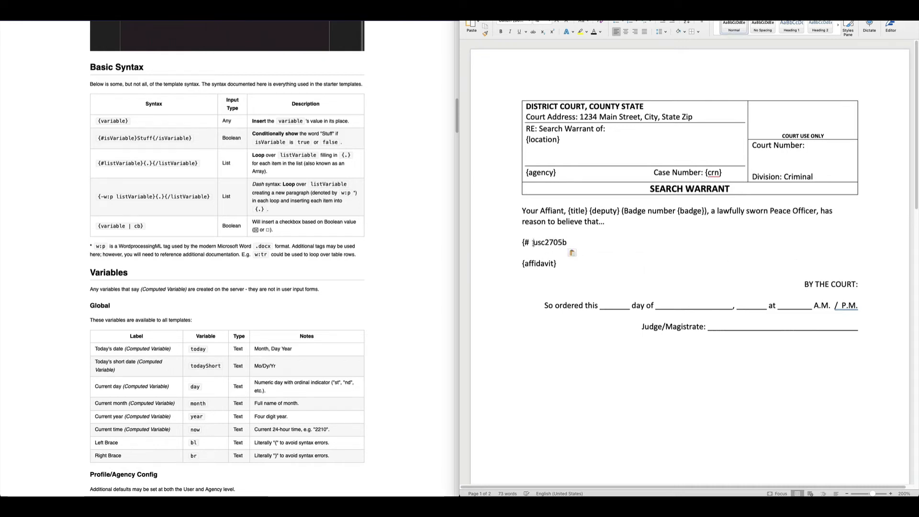
# - Finish the opening tag as {#usc2705b}, add "THIS IS A NON-DISCLOSURE ORDER!" after it, and begin the closing tag with "{/"
pyautogui.press('BackSpace')
pyautogui.press('End')
pyautogui.write('}')
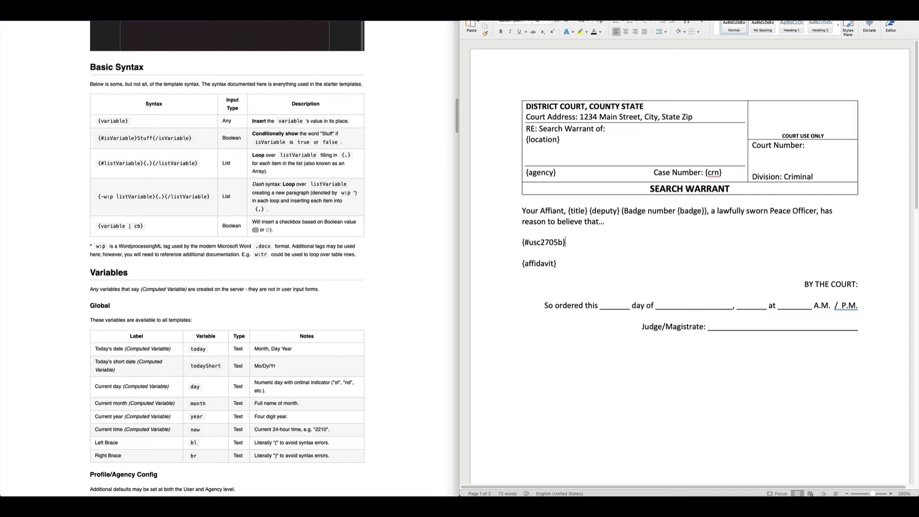
pyautogui.write('THIS IS A NON-DISCLO')
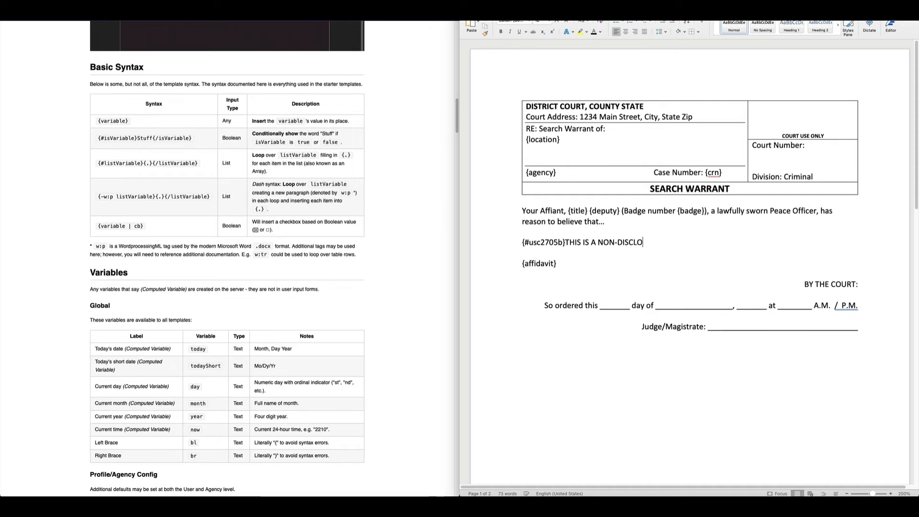
pyautogui.write('SURE ORDER!{/')
# - Copy the variable name from the opening tag and complete the closing tag as {/usc2705b} without a space
pyautogui.doubleClick(539, 242)
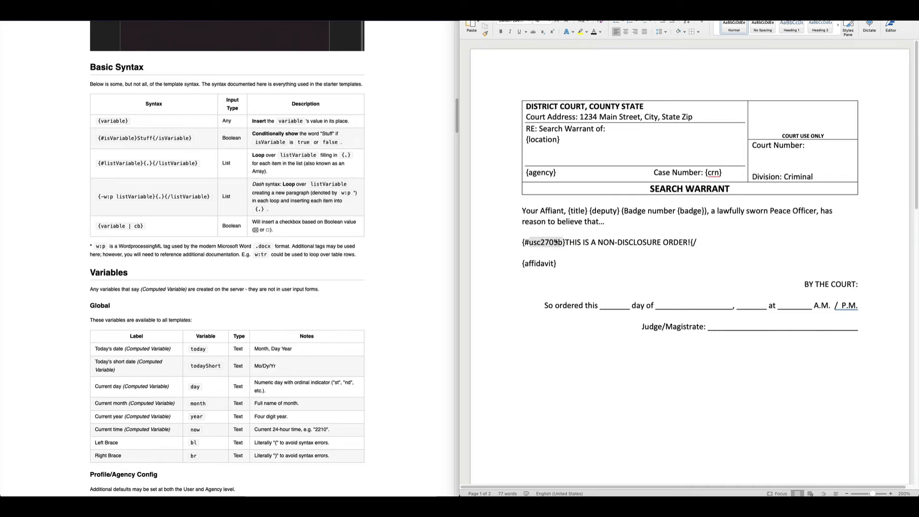
pyautogui.hotkey('ctrl', 'c')
pyautogui.click(710, 242)
pyautogui.hotkey('ctrl', 'v')
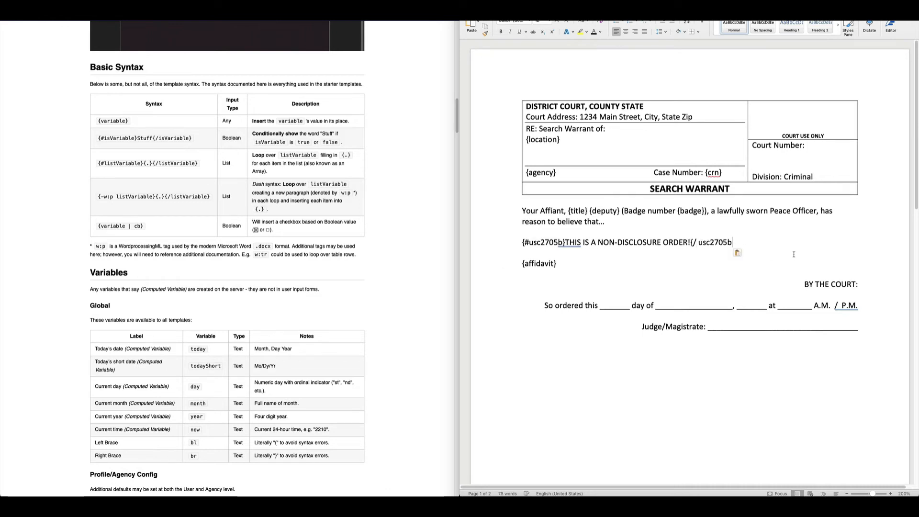
pyautogui.write('}')
pyautogui.press('Left')
pyautogui.press('Delete')
pyautogui.press('End')
# - Generate a warrant with the non-disclosure requirement selected and check the non-disclosure sentence in the resulting document
pyautogui.scroll(-2, 648, 259)
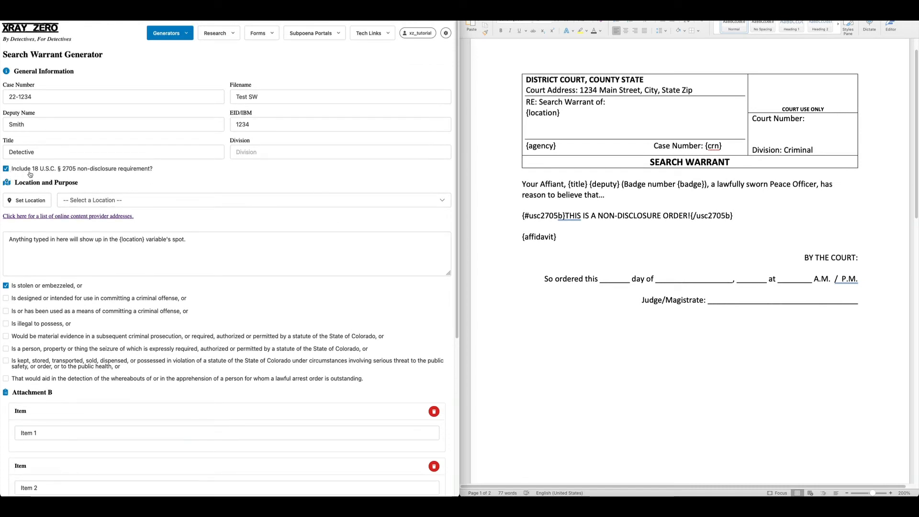
pyautogui.scroll(-5, 99, 191)
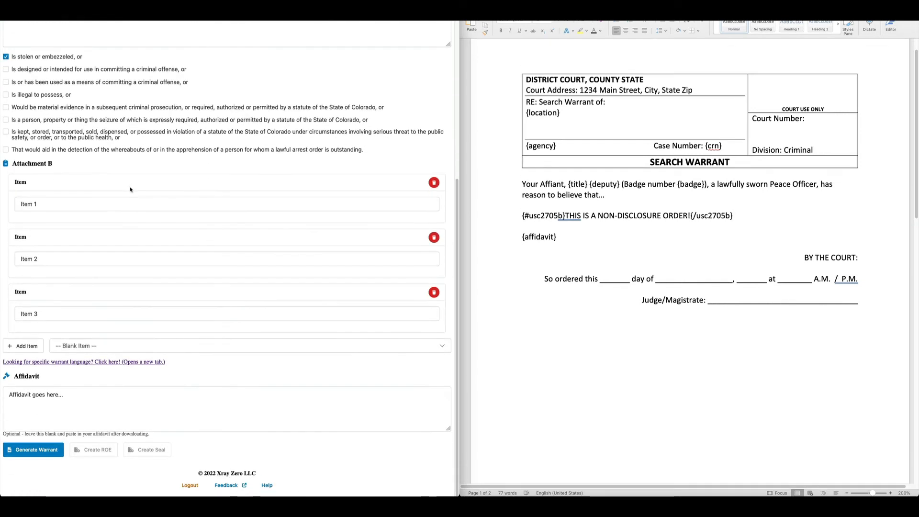
pyautogui.moveTo(522, 216); pyautogui.dragTo(736, 218)
pyautogui.click(530, 231)
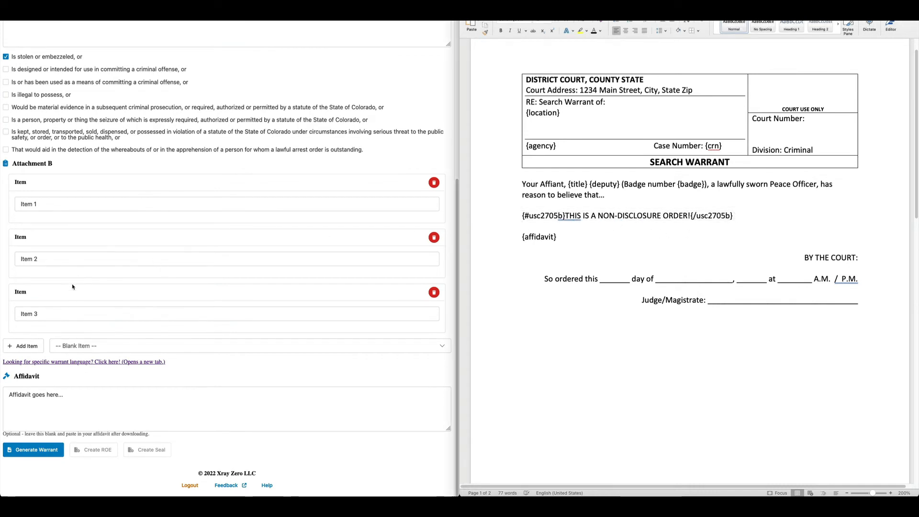
pyautogui.click(38, 455)
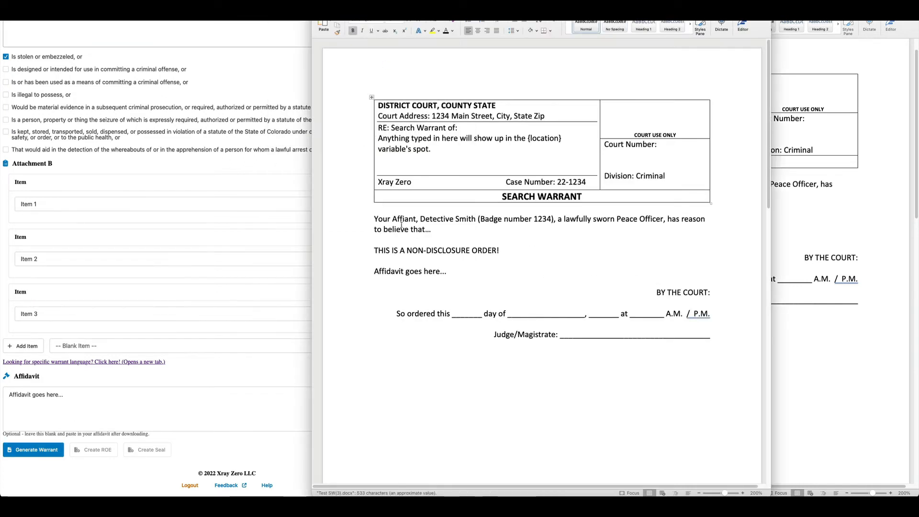
pyautogui.moveTo(374, 251); pyautogui.dragTo(500, 254)
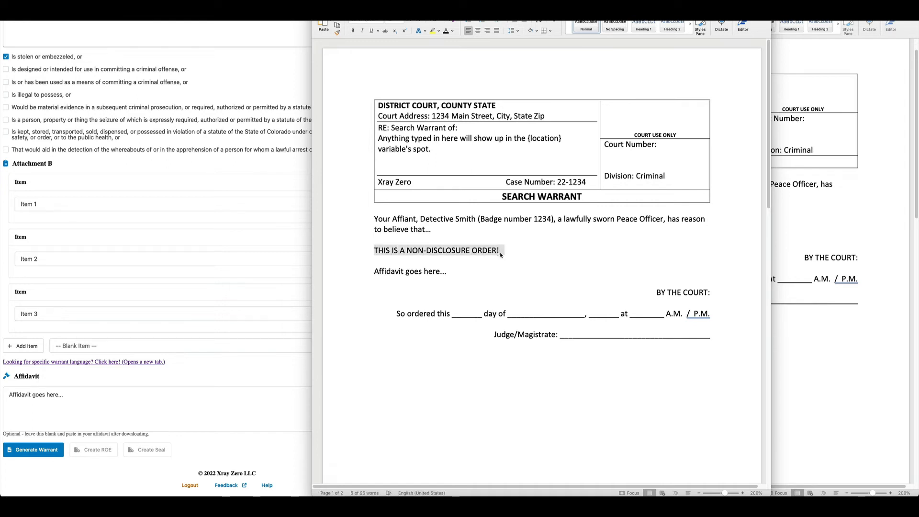
pyautogui.click(511, 251)
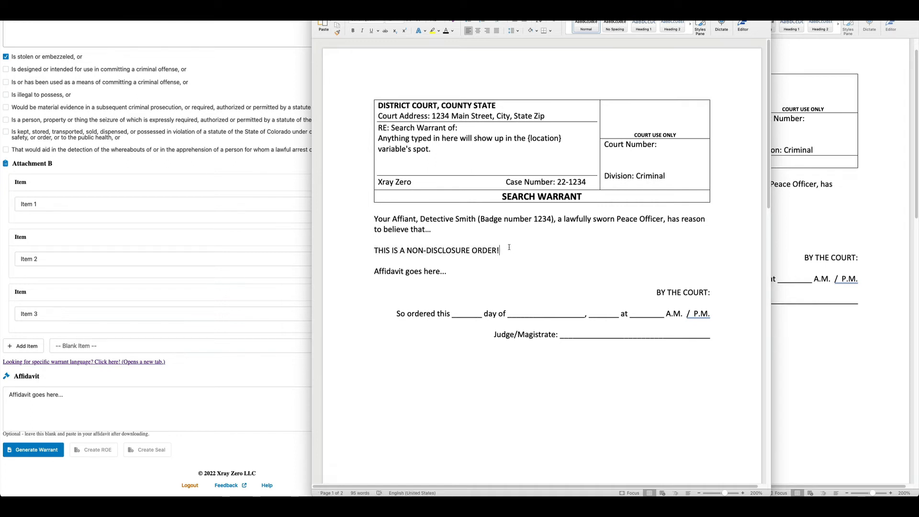
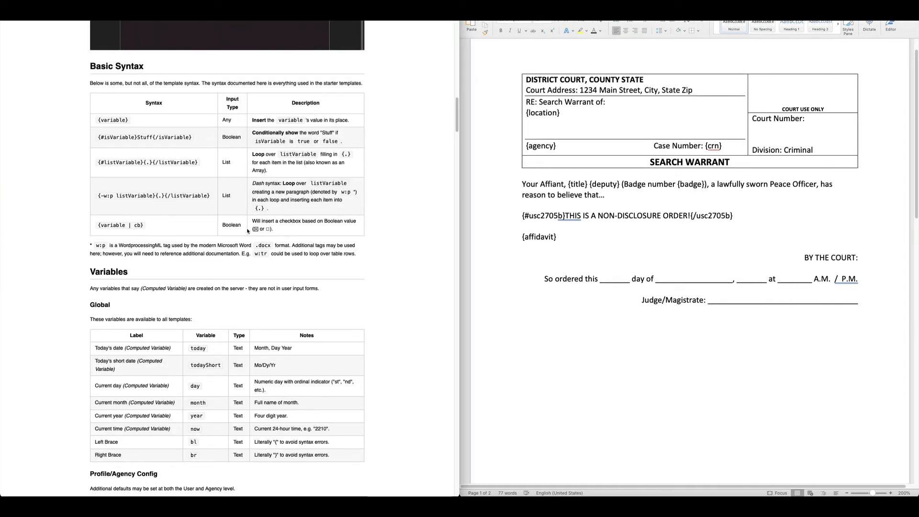
# - Review the checkbox syntax in the help and add {stolen | cb} in a new template paragraph above {affidavit}
pyautogui.moveTo(100, 225); pyautogui.dragTo(140, 225)
pyautogui.click(149, 228)
pyautogui.click(784, 214)
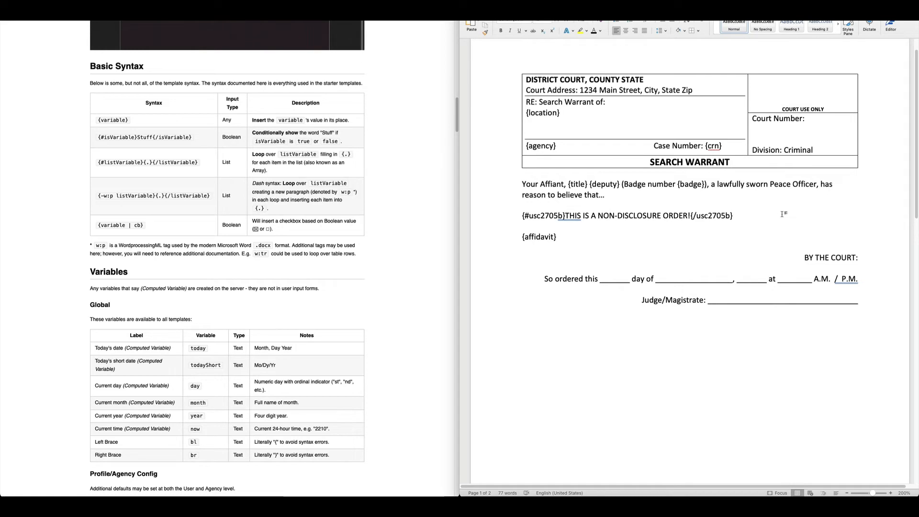
pyautogui.press('Return')
pyautogui.click(101, 20)
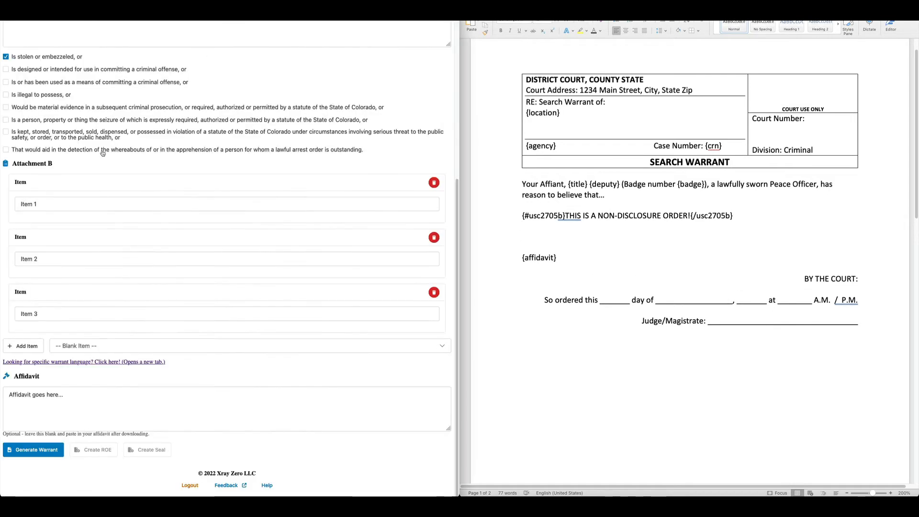
pyautogui.scroll(3, 36, 158)
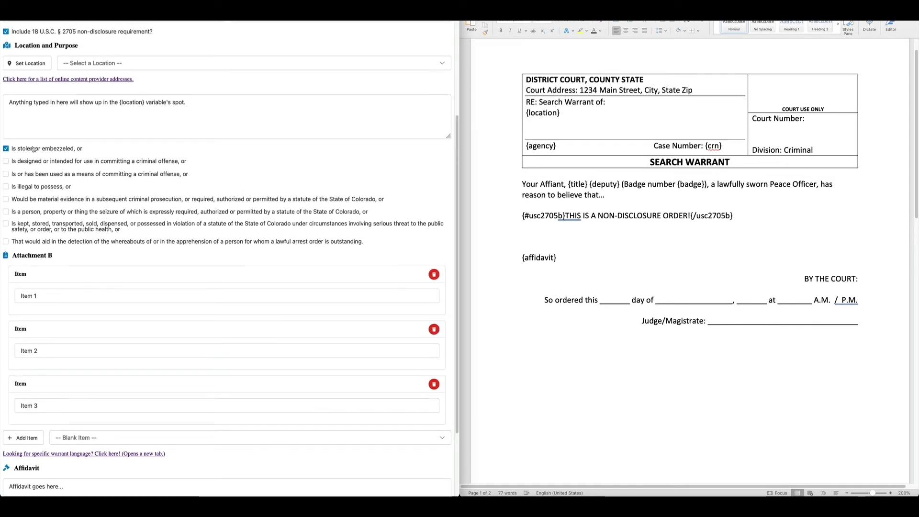
pyautogui.click(540, 231)
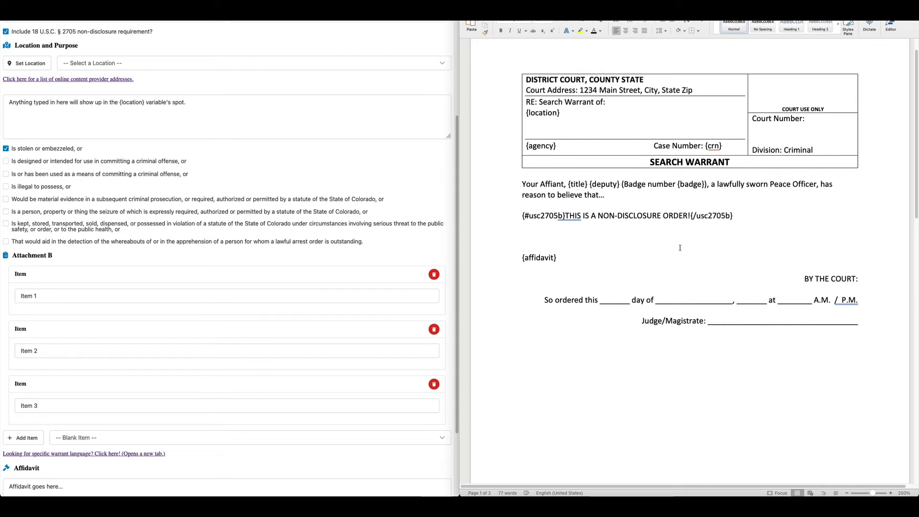
pyautogui.write('{stolen | cb}')
# - Follow the {stolen | cb} tag with the text "Because this is stolen."
pyautogui.click(129, 10)
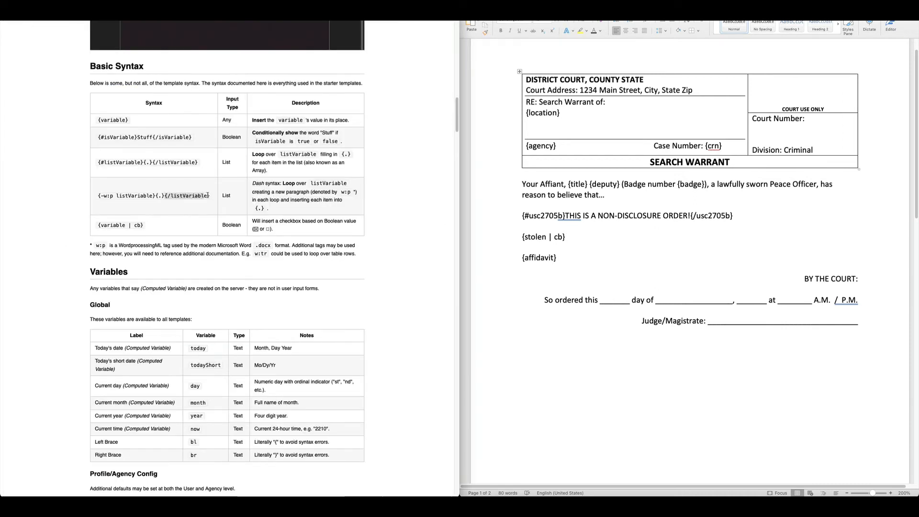
pyautogui.click(571, 242)
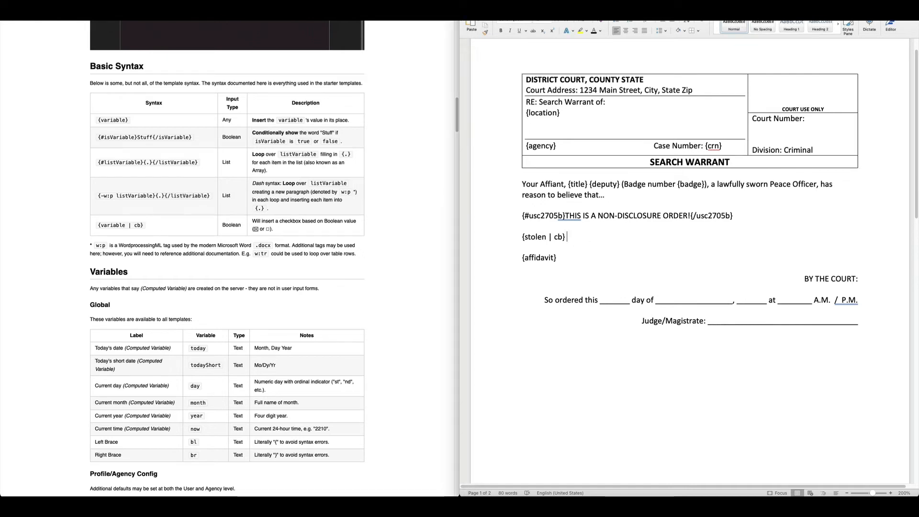
pyautogui.write('Because this is stolen.')
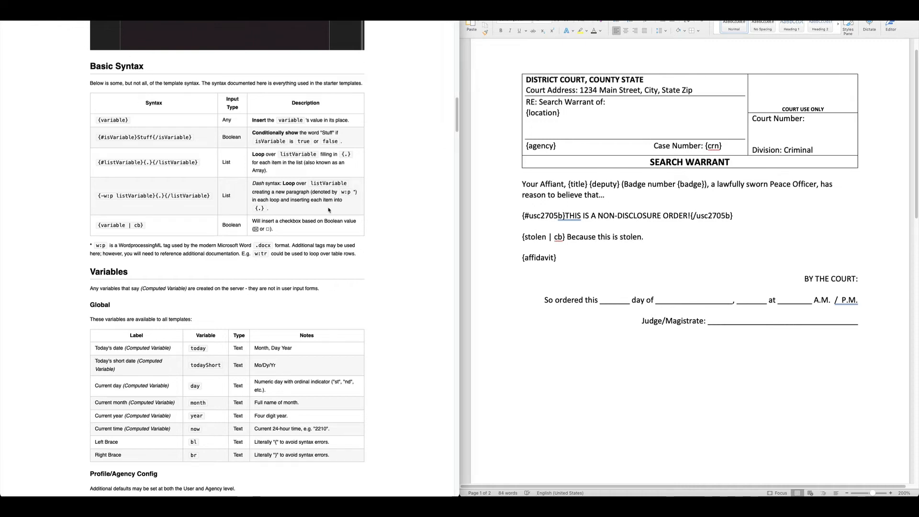
# - Find the "Is illegal to possess" row in the Search Warrant variables help and copy its variable name illegal
pyautogui.scroll(15, 158, 194)
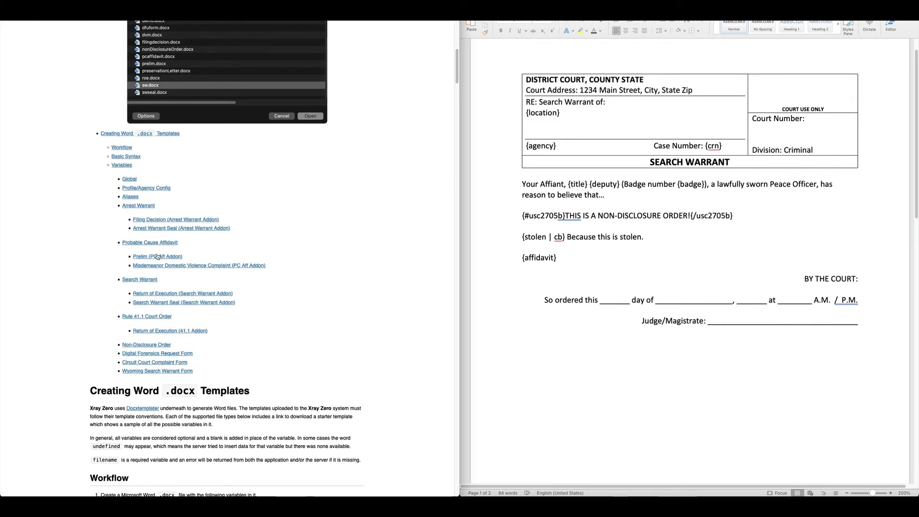
pyautogui.click(148, 280)
pyautogui.scroll(-4, 78, 196)
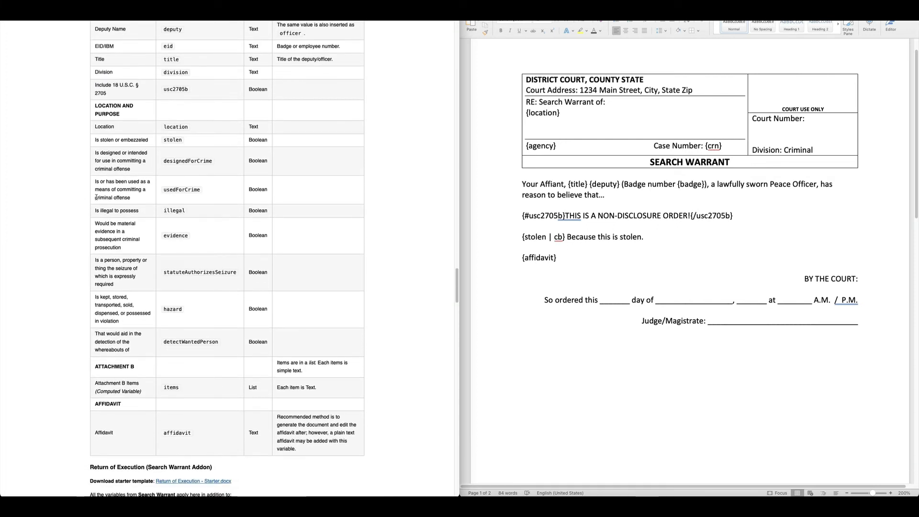
pyautogui.moveTo(100, 210); pyautogui.dragTo(144, 213)
pyautogui.doubleClick(169, 210)
pyautogui.press('super+c')
pyautogui.click(119, 10)
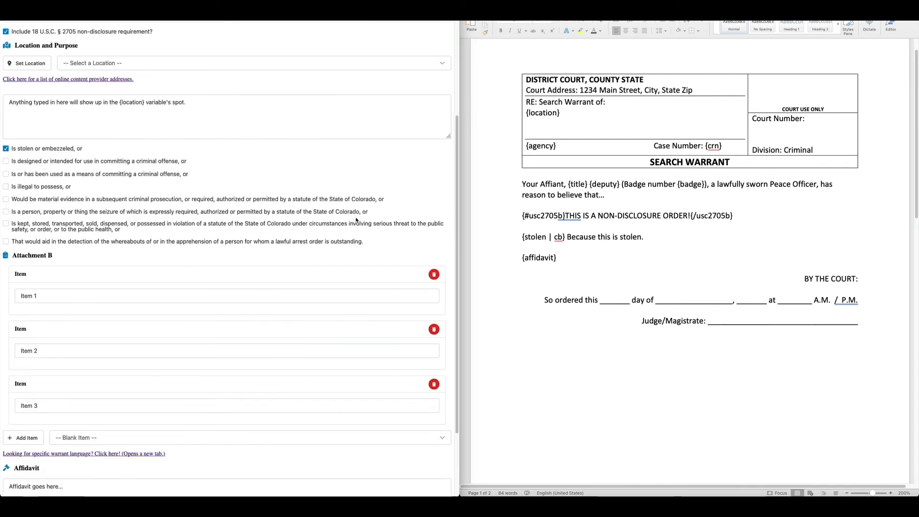
# - Add the line "{illegal | cb} Because it's illegal." directly below the {stolen | cb} line in the template
pyautogui.click(668, 237)
pyautogui.press('Return')
pyautogui.write('{')
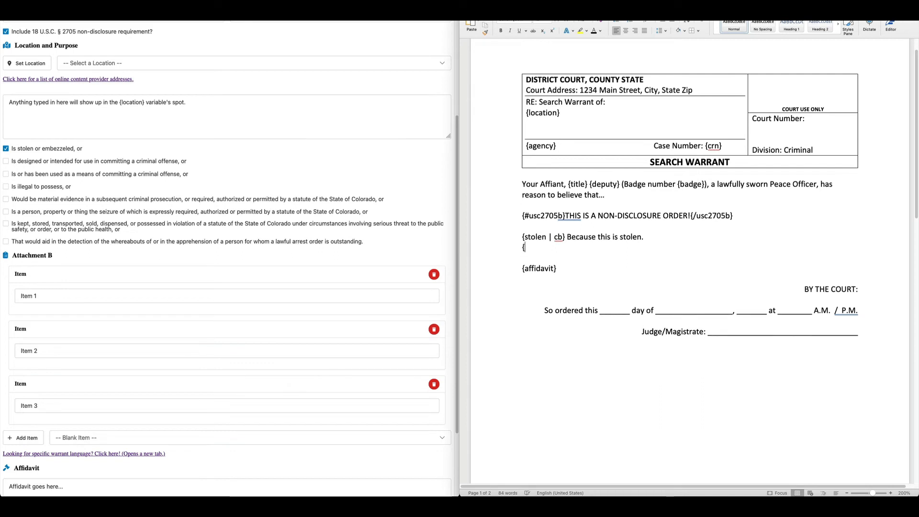
pyautogui.write('illegal | cb}')
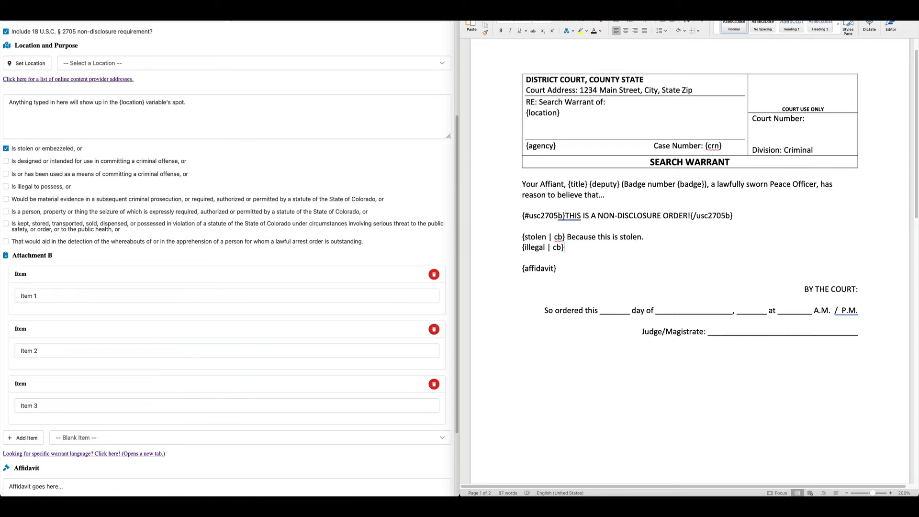
pyautogui.press('super+v')
pyautogui.press('super+z')
pyautogui.write("Because it's illegal.")
pyautogui.scroll(-1, 565, 247)
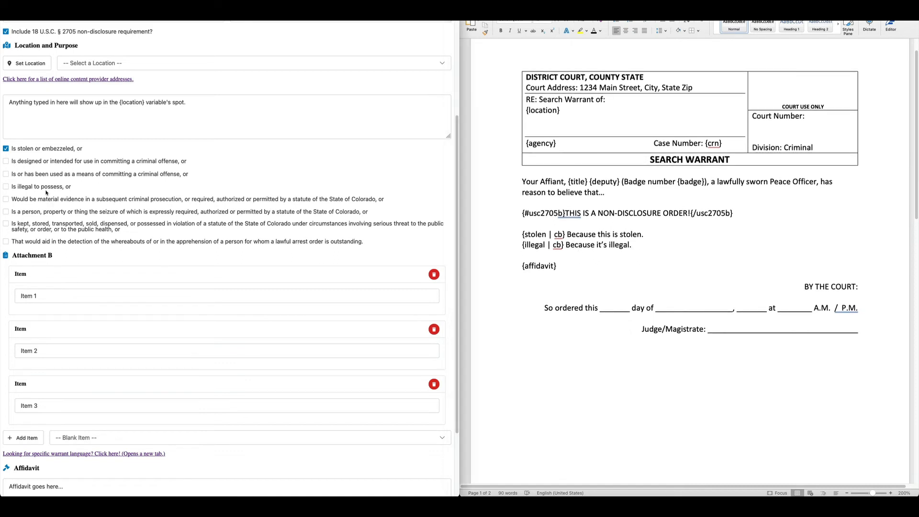
# - Clear the 18 U.S.C. § 2705 non-disclosure requirement in the generator, keeping only the stolen or embezzled purpose selected
pyautogui.click(6, 187)
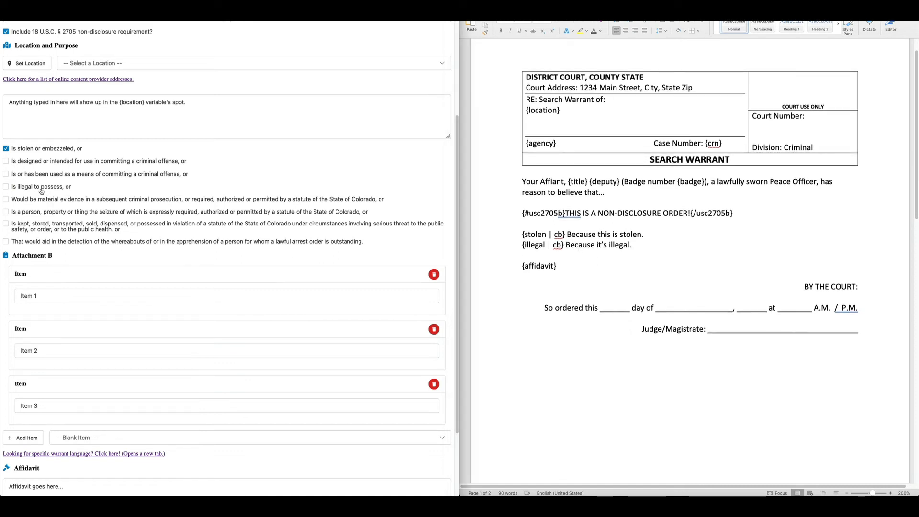
pyautogui.click(6, 149)
pyautogui.click(6, 149)
pyautogui.scroll(1, 51, 173)
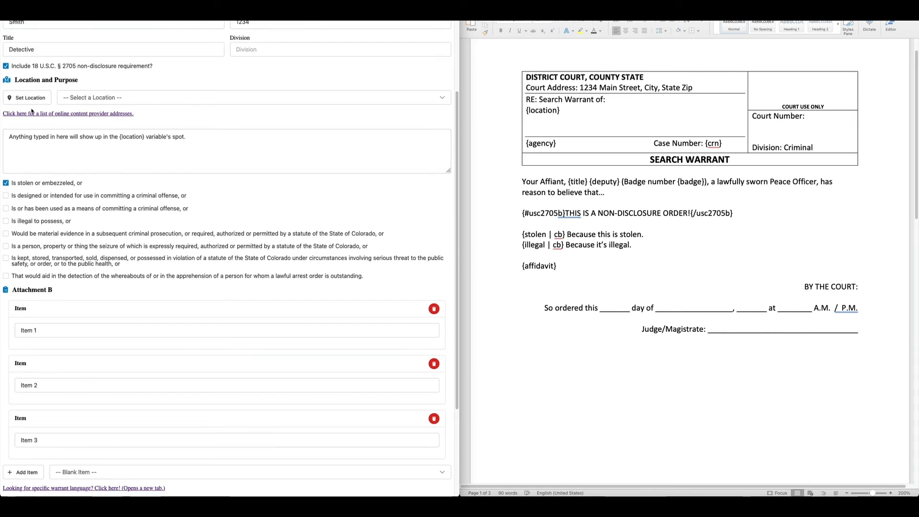
pyautogui.click(91, 67)
pyautogui.scroll(-1, 143, 239)
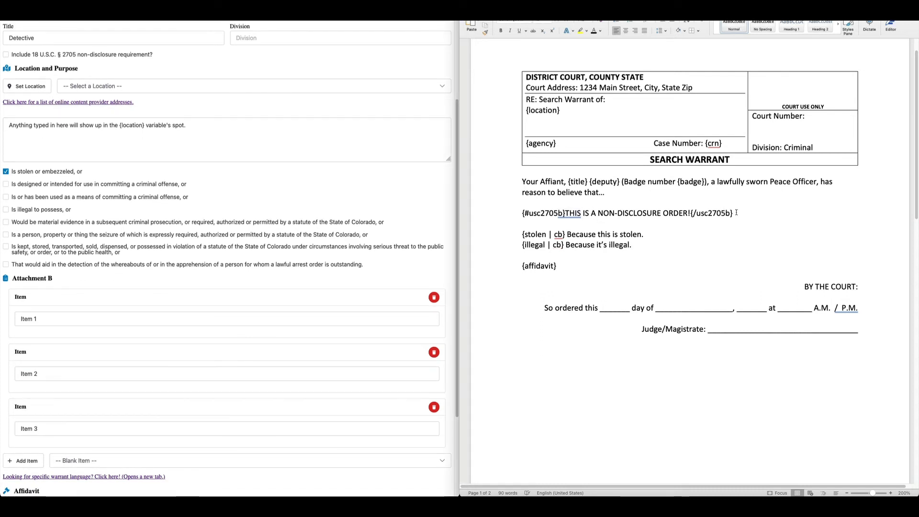
# - Review the conditional and checkbox lines in the template, generate the warrant again, and open Test SW(4).docx
pyautogui.moveTo(737, 212); pyautogui.dragTo(521, 216)
pyautogui.click(641, 245)
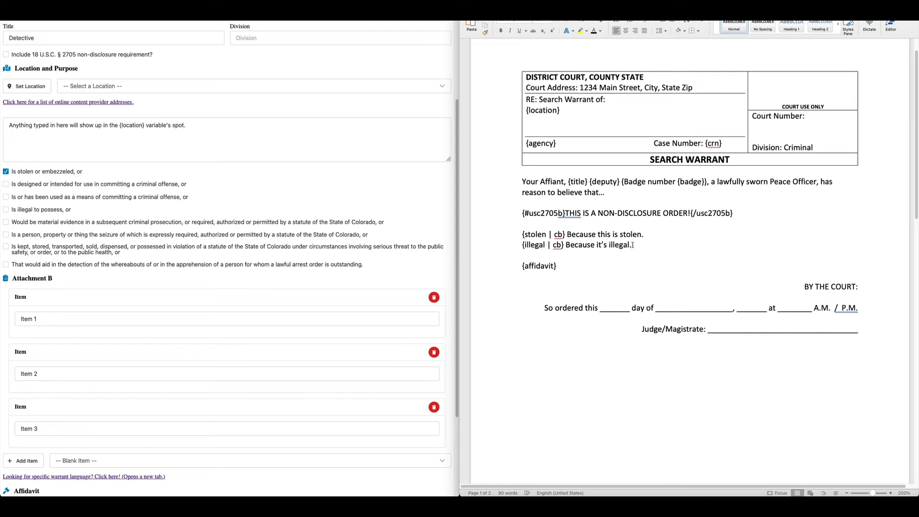
pyautogui.scroll(-5, 198, 210)
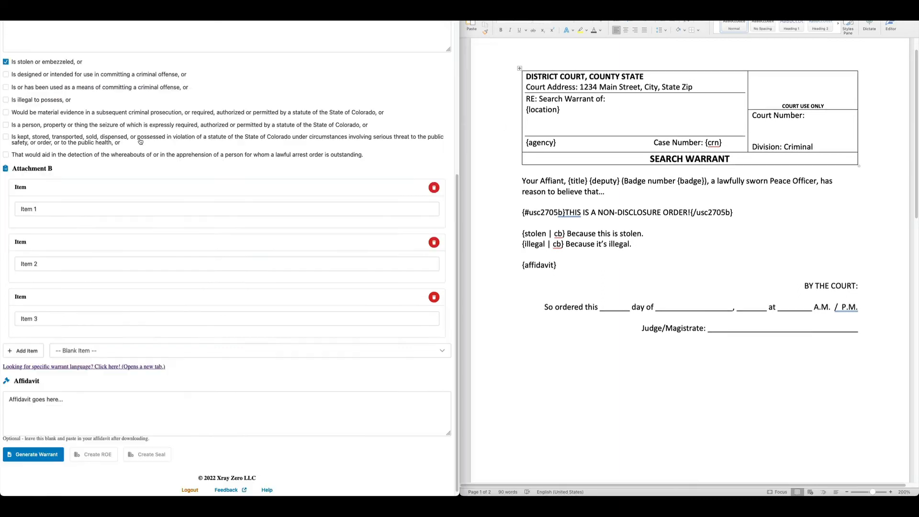
pyautogui.click(54, 451)
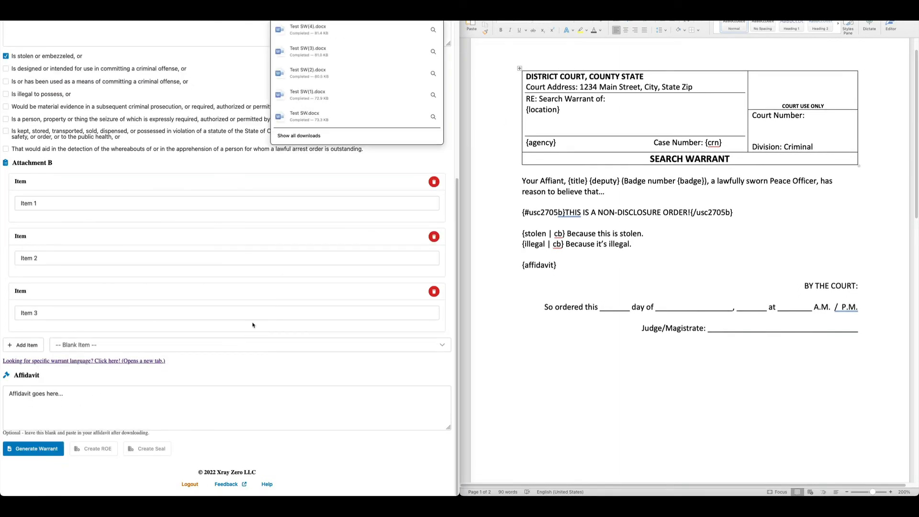
pyautogui.click(337, 30)
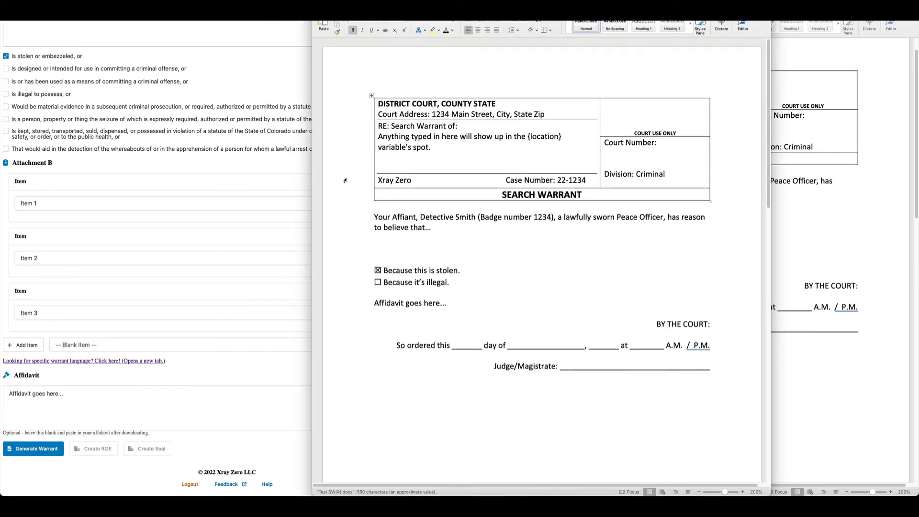
# - Examine the generated warrant's blank non-disclosure area and the stolen and illegal checkbox lines
pyautogui.scroll(-1, 389, 212)
pyautogui.moveTo(362, 220); pyautogui.dragTo(384, 240)
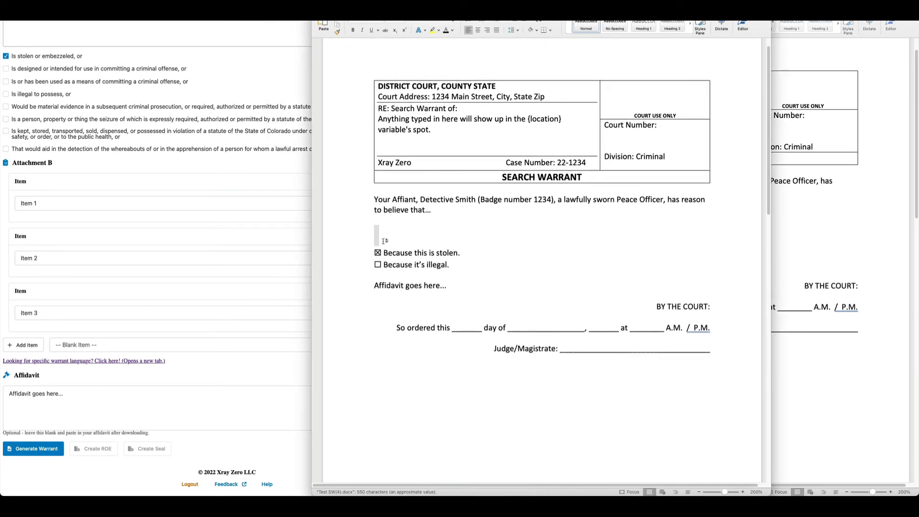
pyautogui.click(391, 235)
pyautogui.scroll(-1, 397, 230)
pyautogui.scroll(-3, 397, 230)
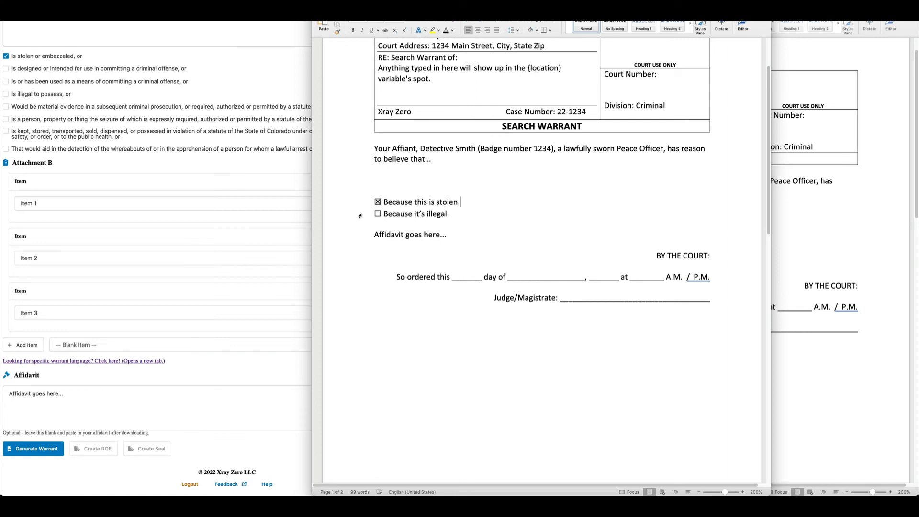
pyautogui.tripleClick(419, 214)
pyautogui.click(472, 214)
pyautogui.moveTo(384, 201); pyautogui.dragTo(453, 215)
pyautogui.click(461, 215)
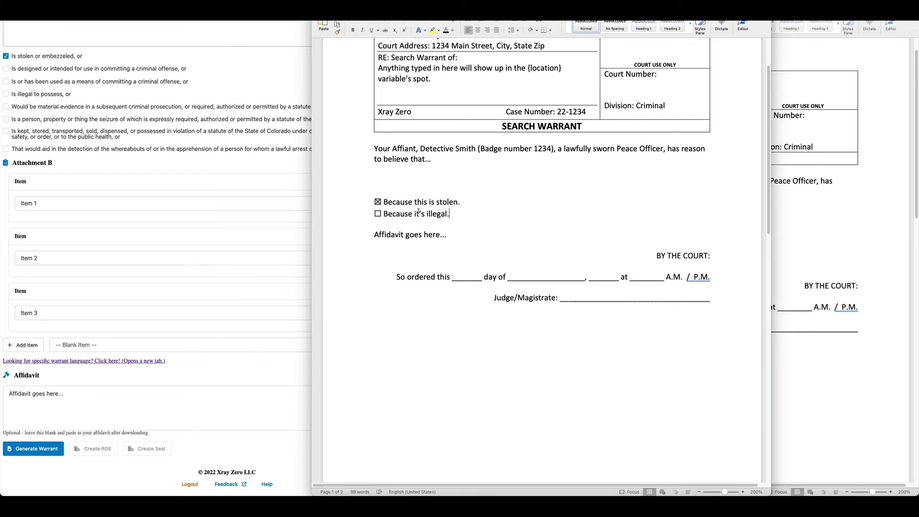
pyautogui.click(381, 214)
pyautogui.scroll(2, 439, 198)
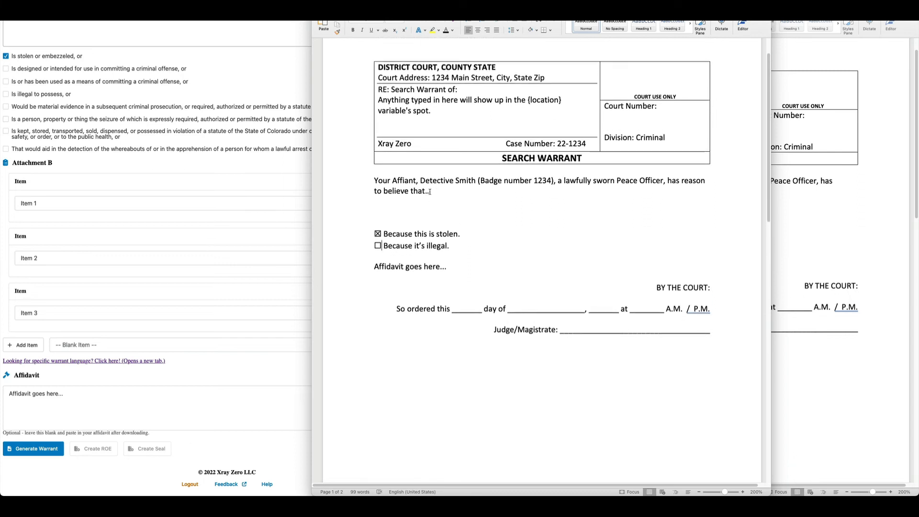
# - Look over the generated warrant, then locate the Global date and time variables in the template documentation
pyautogui.scroll(-10, 458, 222)
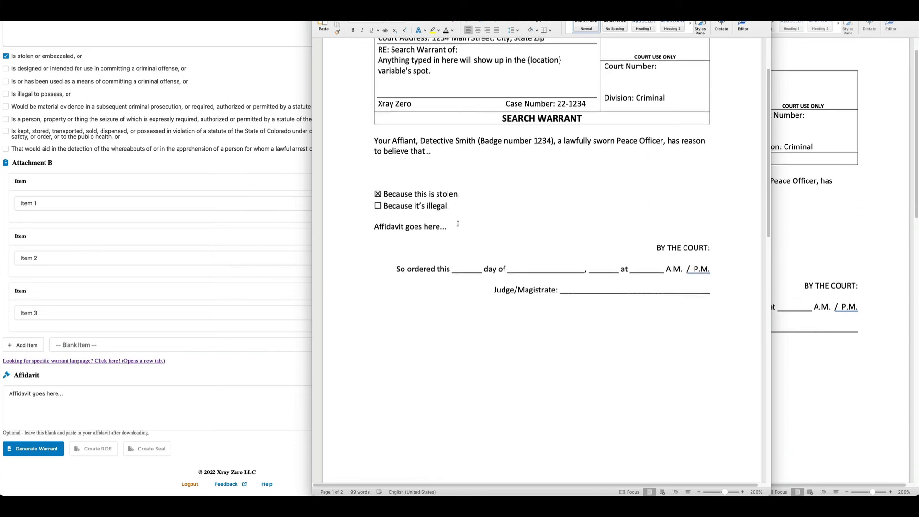
pyautogui.scroll(6, 459, 222)
pyautogui.click(242, 71)
pyautogui.click(242, 10)
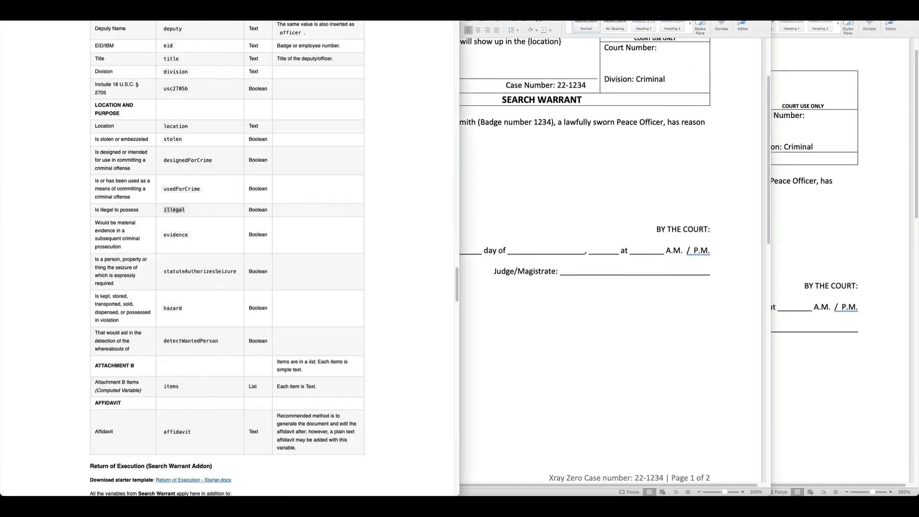
pyautogui.moveTo(457, 225); pyautogui.dragTo(456, 116)
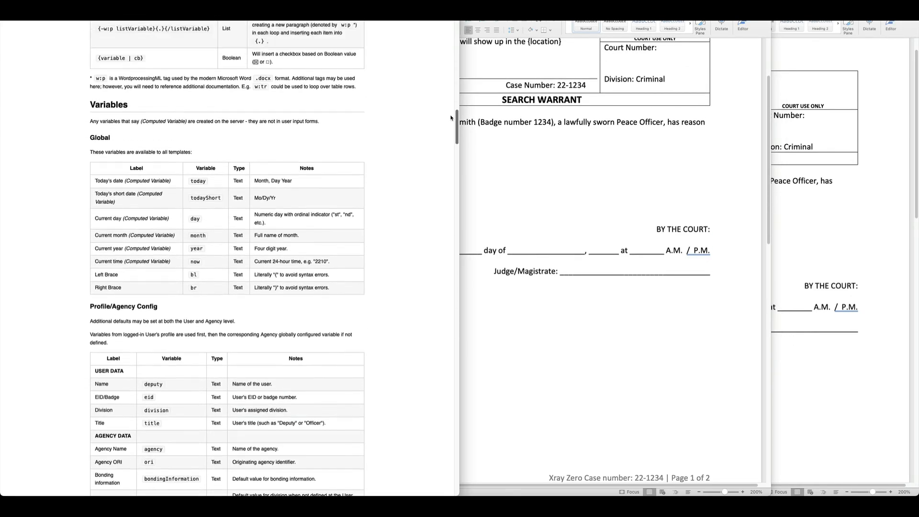
pyautogui.scroll(-3, 166, 191)
pyautogui.scroll(-2, 172, 194)
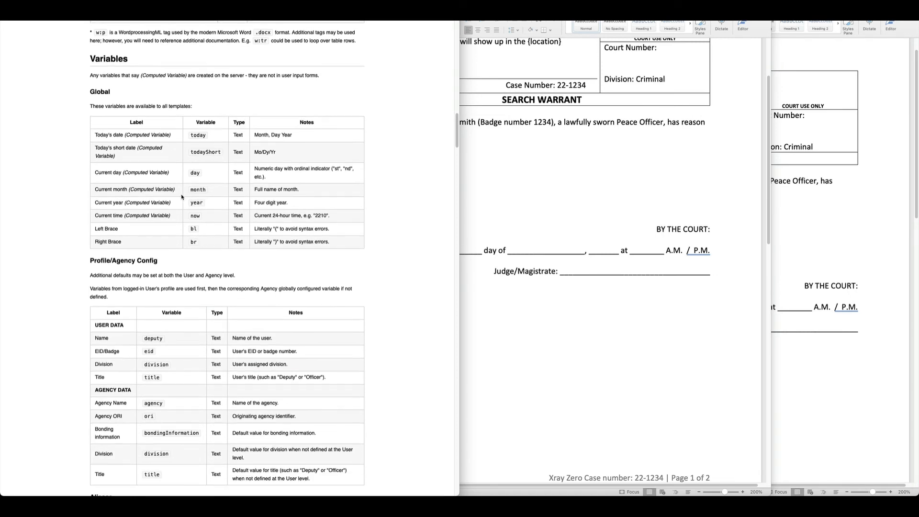
# - Examine the day, month, year and time blanks in the generated warrant's "So ordered" line and close that document
pyautogui.click(655, 226)
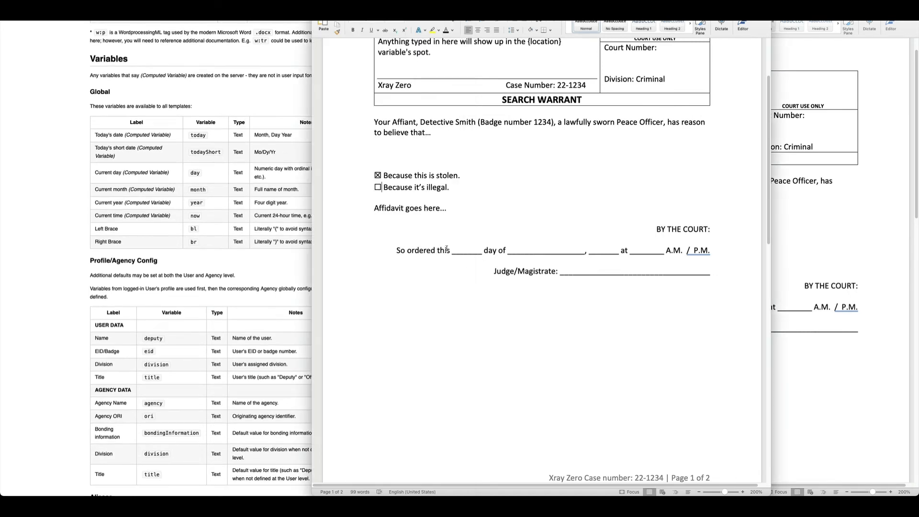
pyautogui.moveTo(452, 252); pyautogui.dragTo(664, 250)
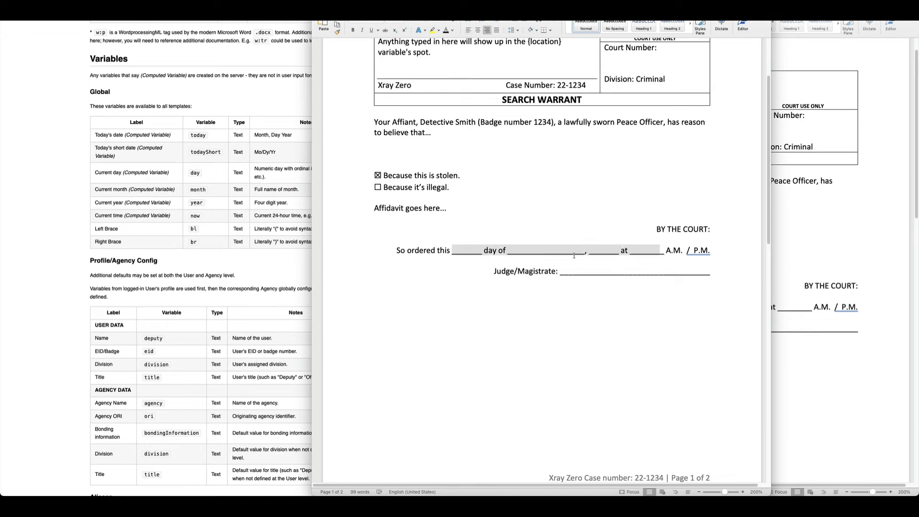
pyautogui.click(452, 251)
pyautogui.doubleClick(462, 251)
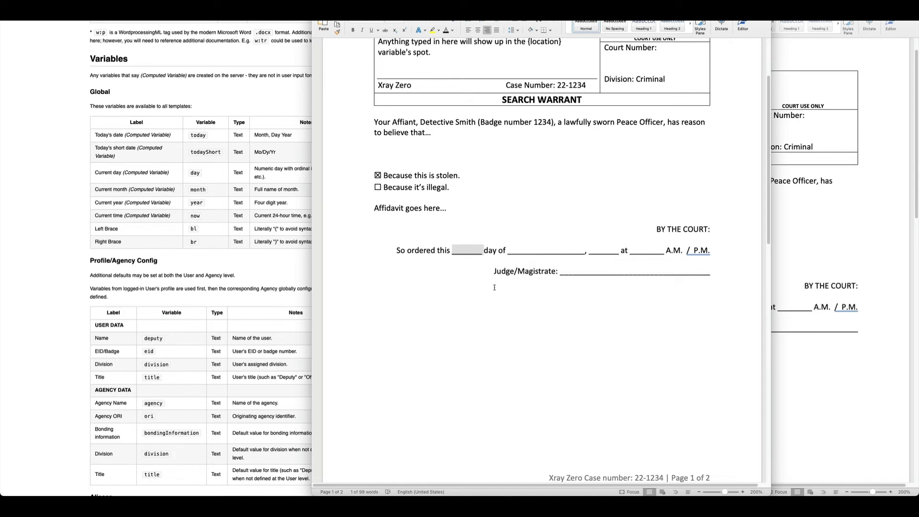
pyautogui.press('super+w')
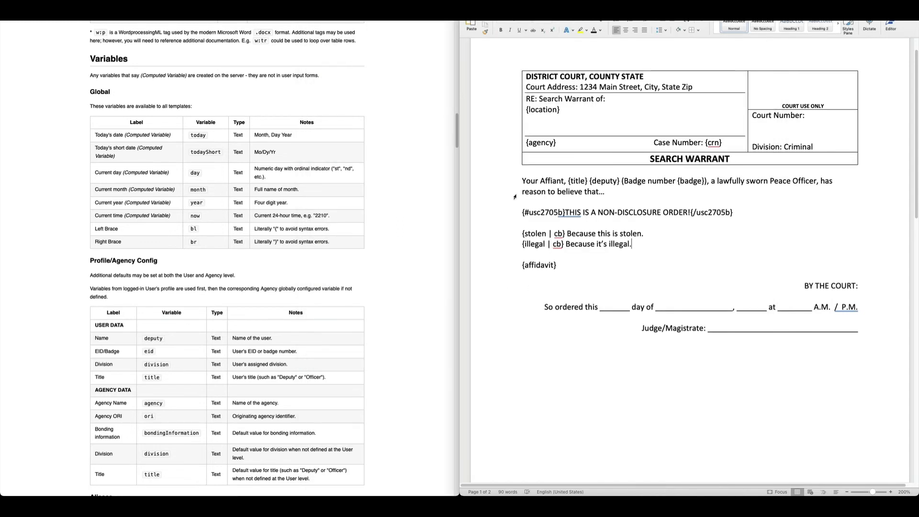
# - Replace the day blank in the template's "So ordered this" line with the {day} tag
pyautogui.scroll(-4, 607, 243)
pyautogui.doubleClick(607, 243)
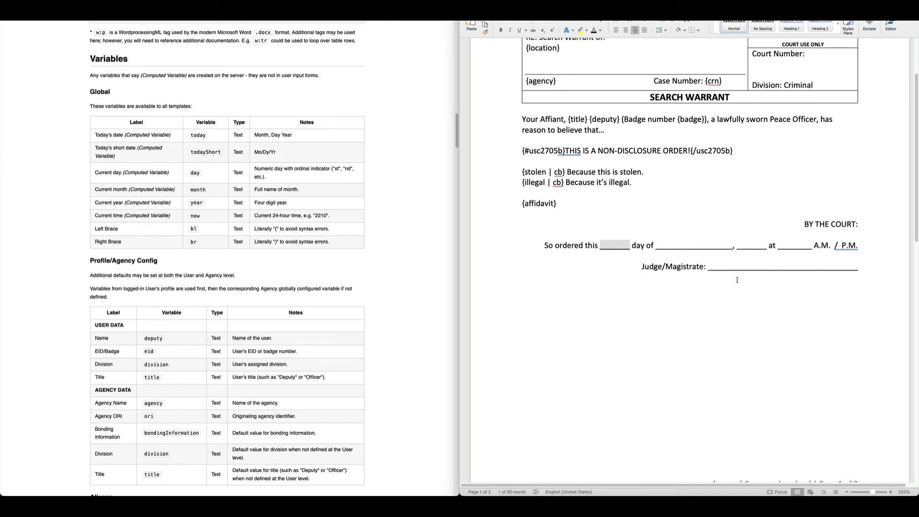
pyautogui.write('{')
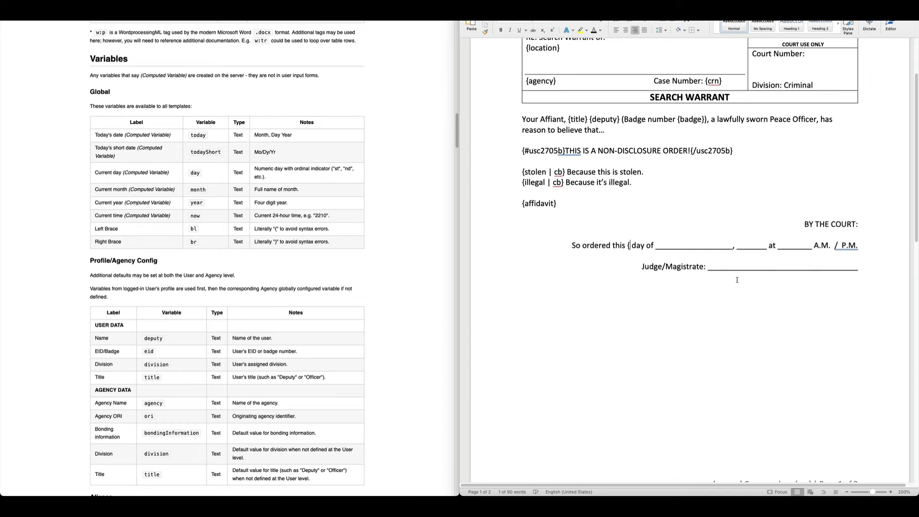
pyautogui.write('day}')
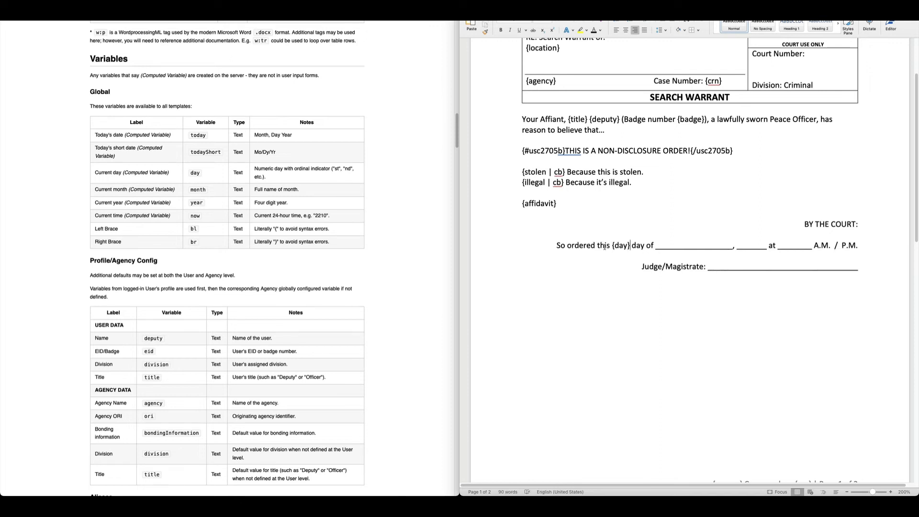
# - Replace the month and year blanks in the "So ordered" line with the {month} and {year} tags
pyautogui.doubleClick(669, 246)
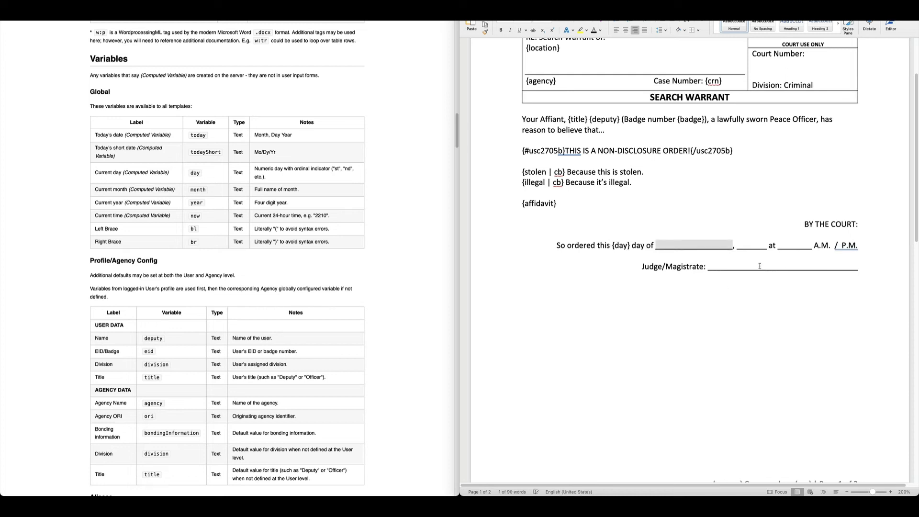
pyautogui.write('{month')
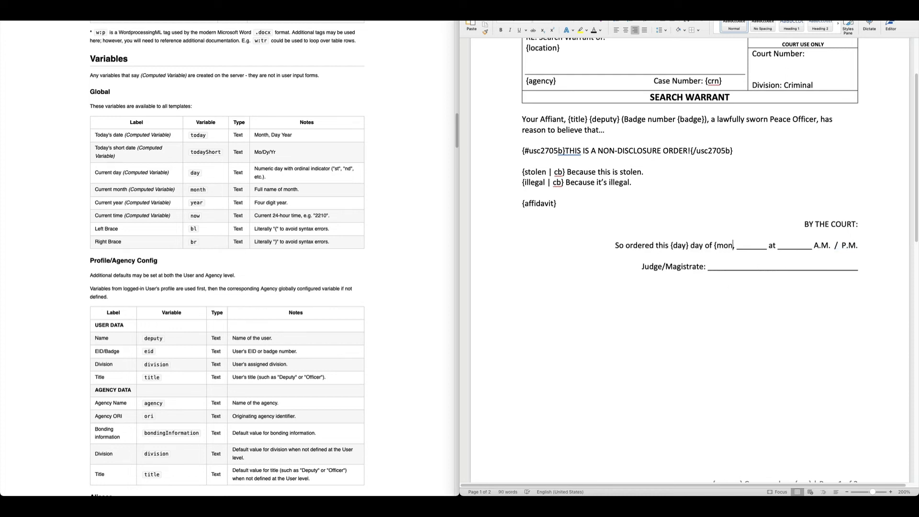
pyautogui.write('}')
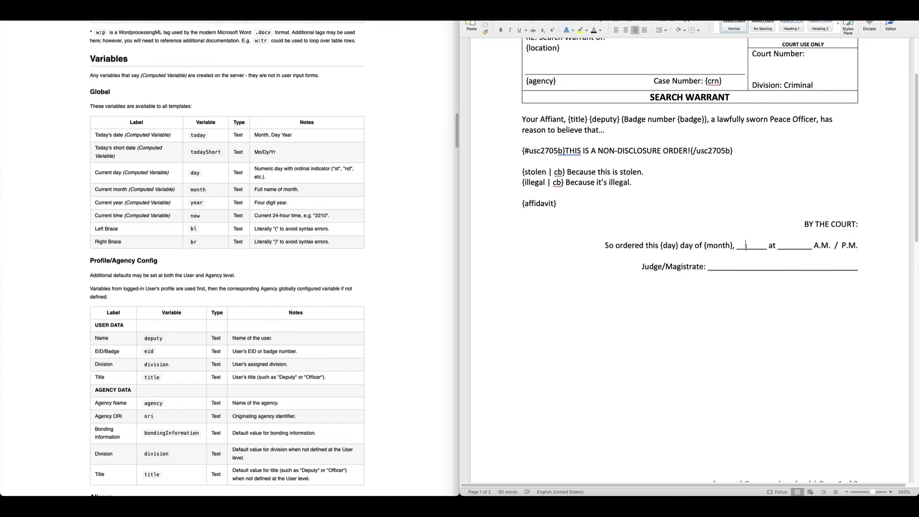
pyautogui.doubleClick(745, 247)
pyautogui.write('{')
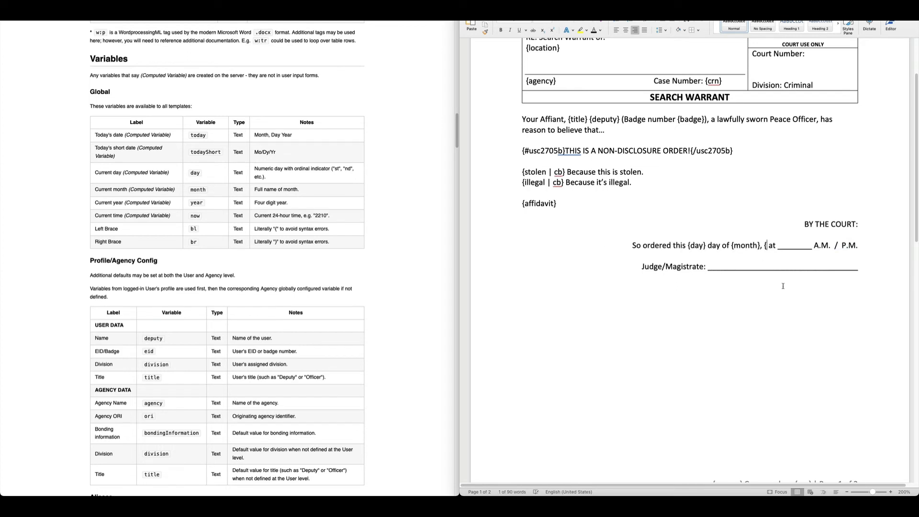
pyautogui.write('year}')
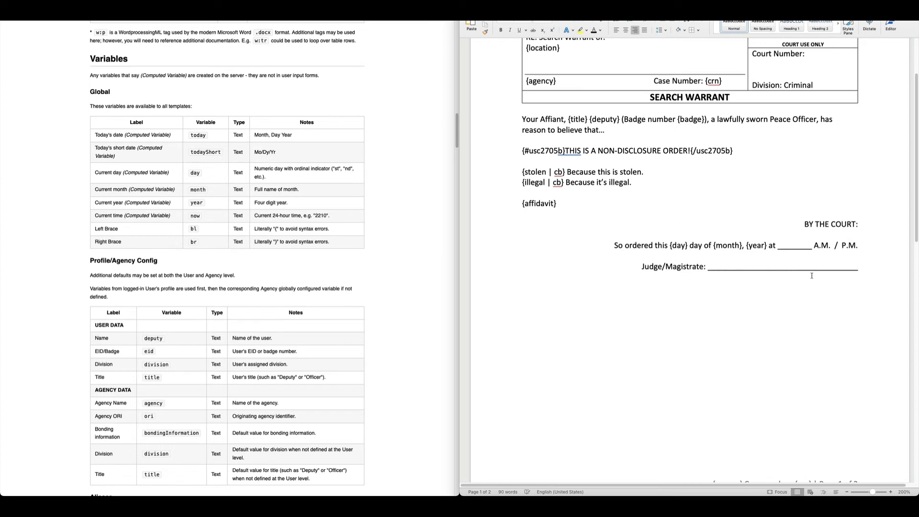
# - Replace the time blank and "A.M. / P.M." at the end of the "So ordered" line with "{now} hours."
pyautogui.doubleClick(798, 247)
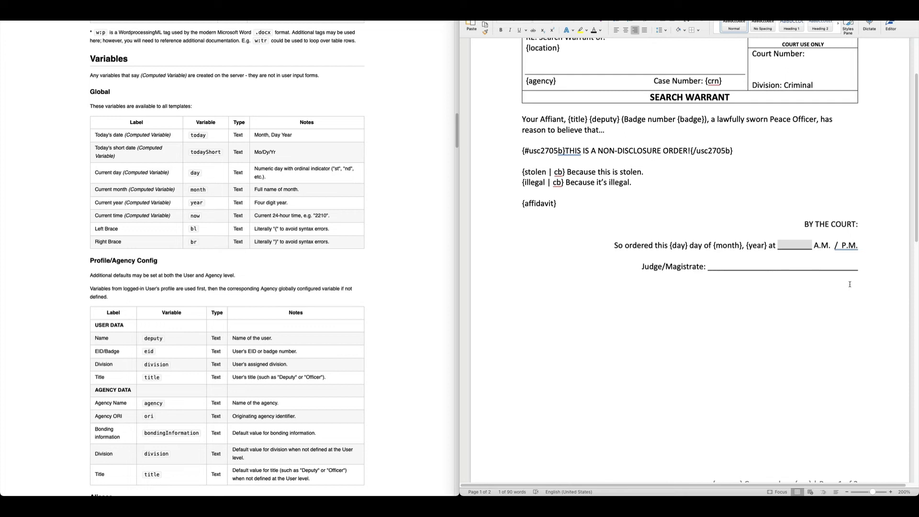
pyautogui.write('now')
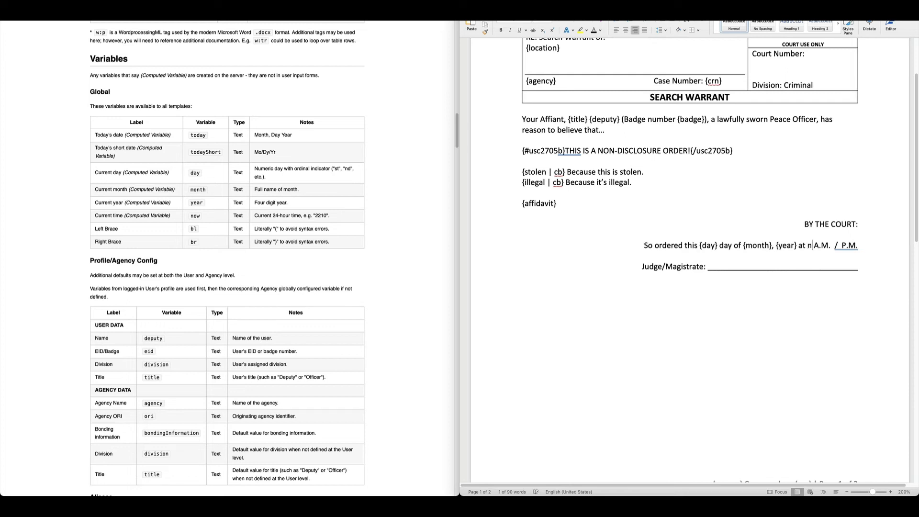
pyautogui.hotkey('shift', 'Right')
pyautogui.hotkey('shift', 'Right')
pyautogui.hotkey('shift', 'Right')
pyautogui.hotkey('shift', 'Right')
pyautogui.hotkey('shift', 'Right')
pyautogui.hotkey('shift', 'Right')
pyautogui.hotkey('shift', 'Right')
pyautogui.hotkey('shift', 'Right')
pyautogui.hotkey('shift', 'Right')
pyautogui.hotkey('shift', 'Right')
pyautogui.hotkey('shift', 'Right')
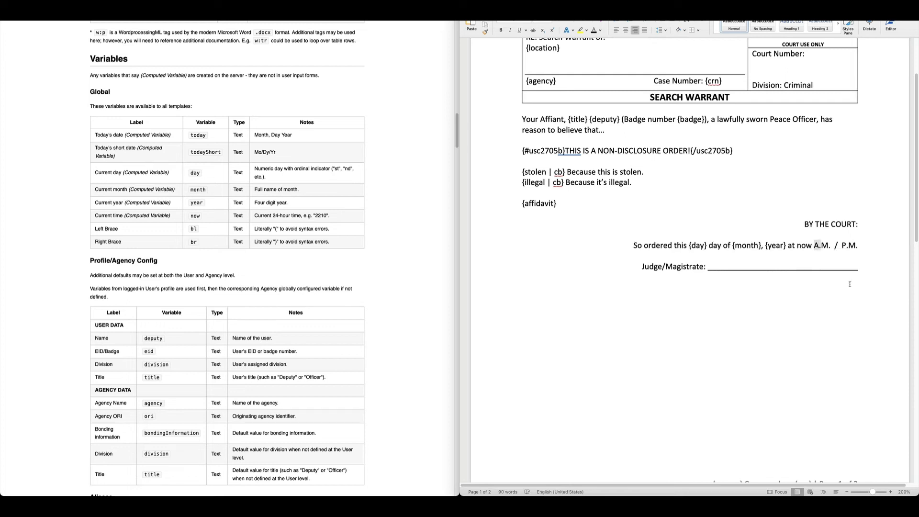
pyautogui.hotkey('shift', 'Right')
pyautogui.write('hours')
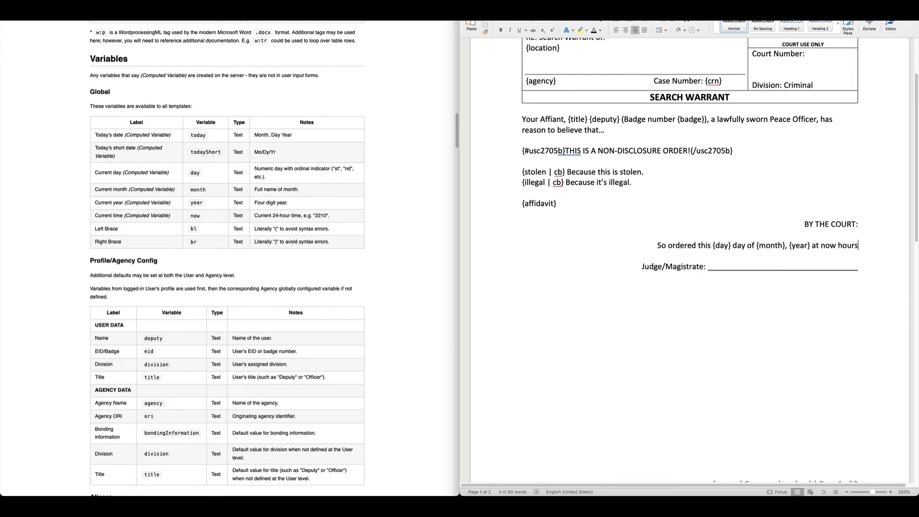
pyautogui.write('.')
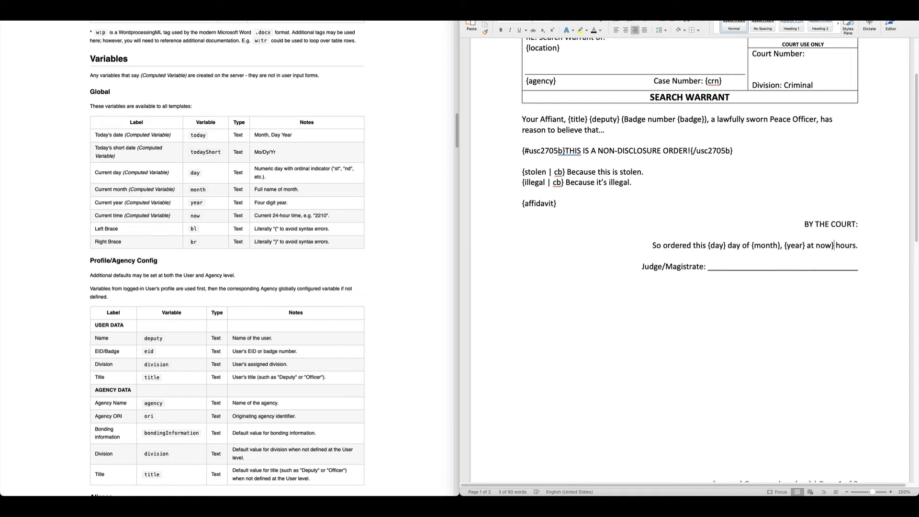
pyautogui.write('}{')
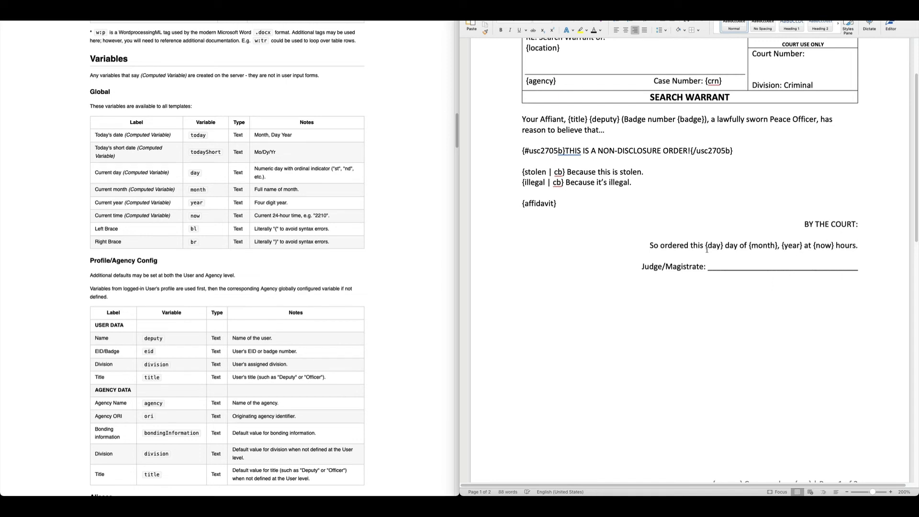
# - Review the "So ordered" line's date and time tags and the documentation's Profile/Agency Config variables, especially the user's division
pyautogui.click(719, 246)
pyautogui.doubleClick(824, 246)
pyautogui.click(862, 249)
pyautogui.scroll(-3, 155, 200)
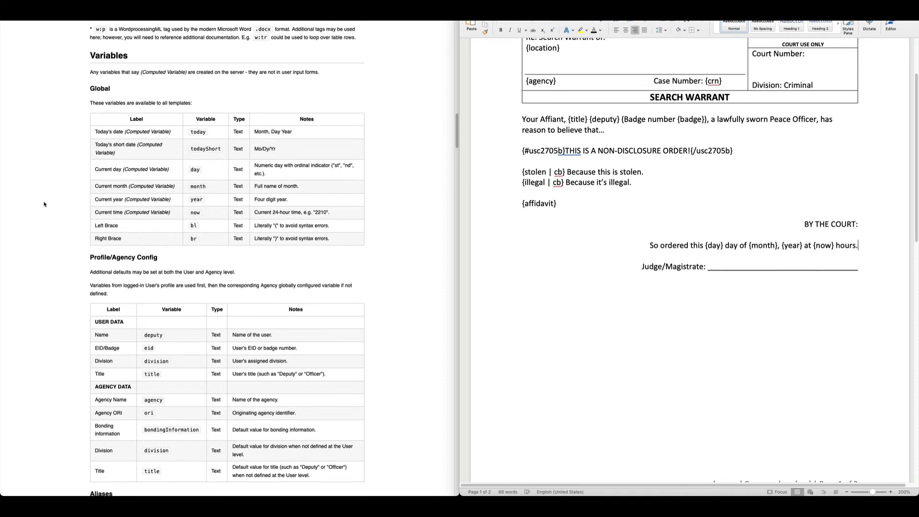
pyautogui.scroll(-4, 90, 216)
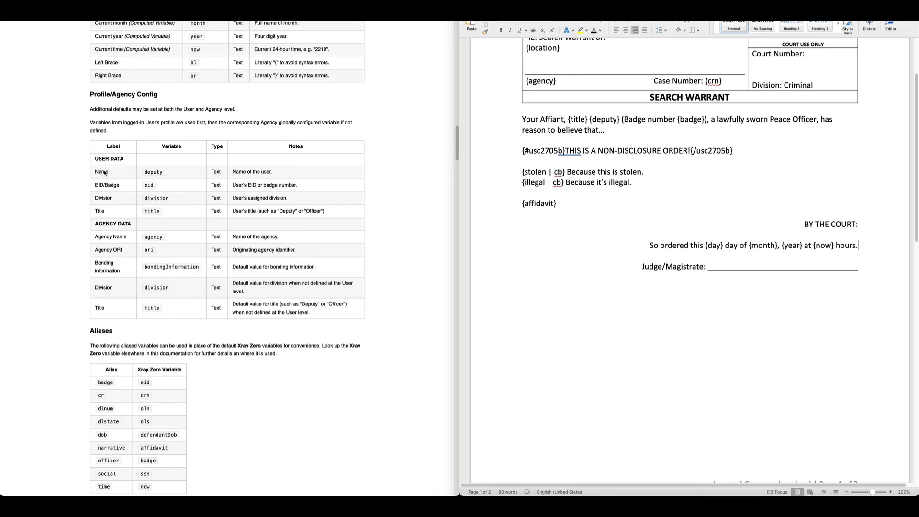
pyautogui.click(598, 214)
pyautogui.scroll(3, 593, 231)
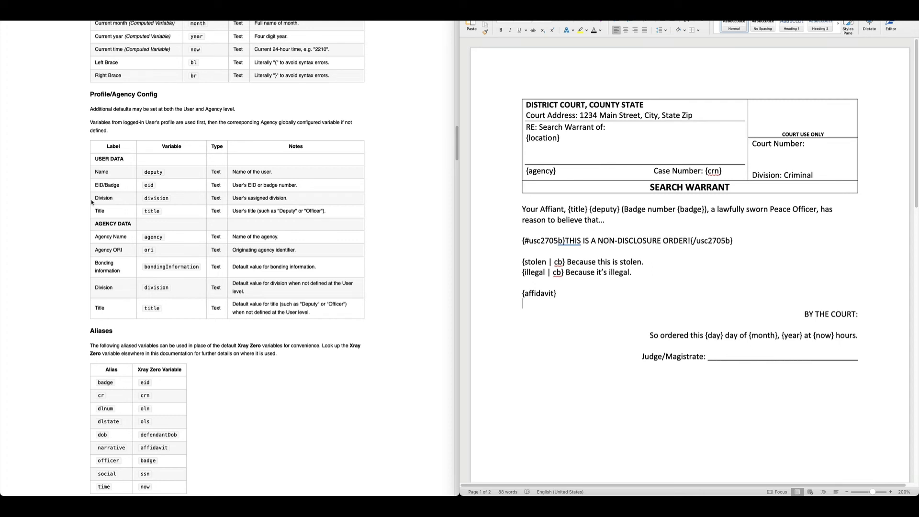
pyautogui.click(106, 198)
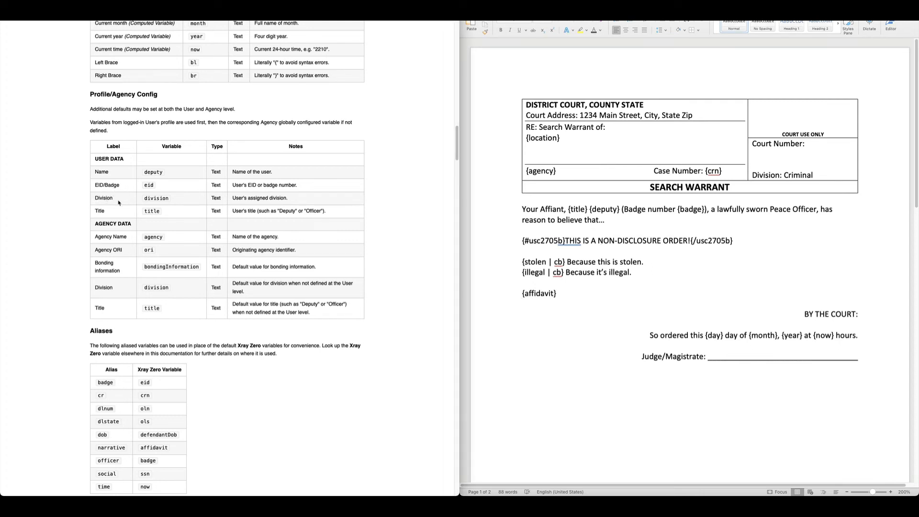
pyautogui.moveTo(95, 198); pyautogui.dragTo(181, 197)
pyautogui.click(181, 198)
pyautogui.click(628, 232)
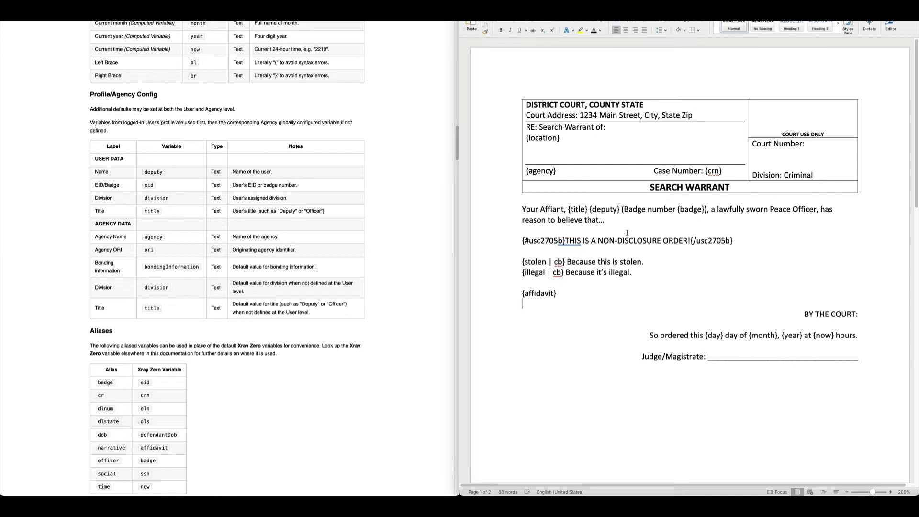
# - Insert "of the {division} division" after the badge number in the template's affiant sentence
pyautogui.click(710, 209)
pyautogui.write('of the ')
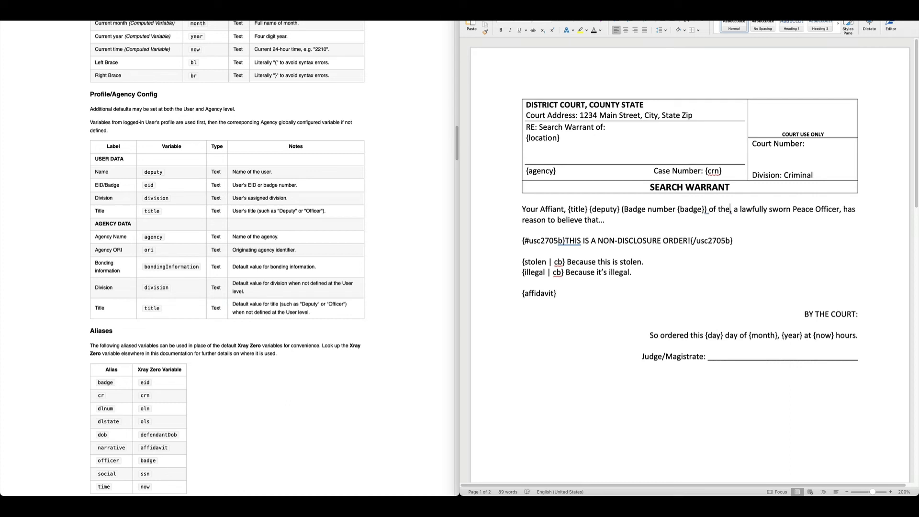
pyautogui.write('{division} d')
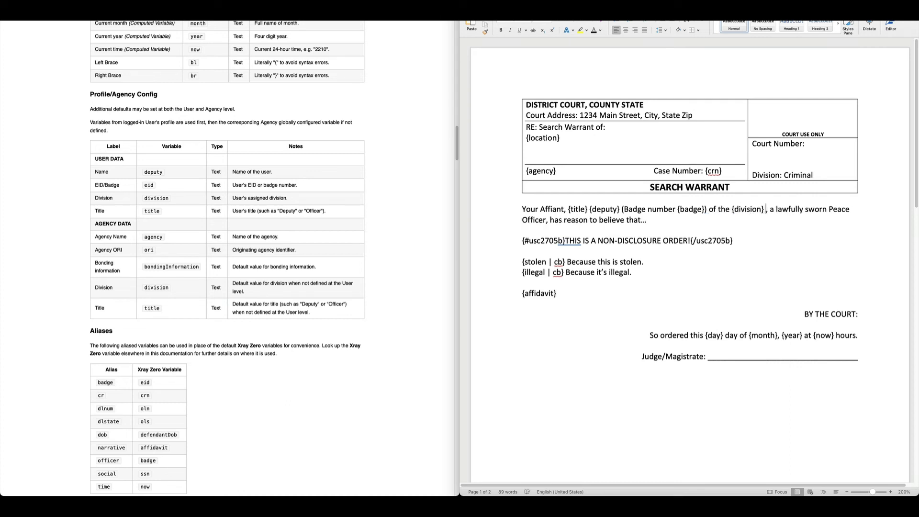
pyautogui.write('ivision')
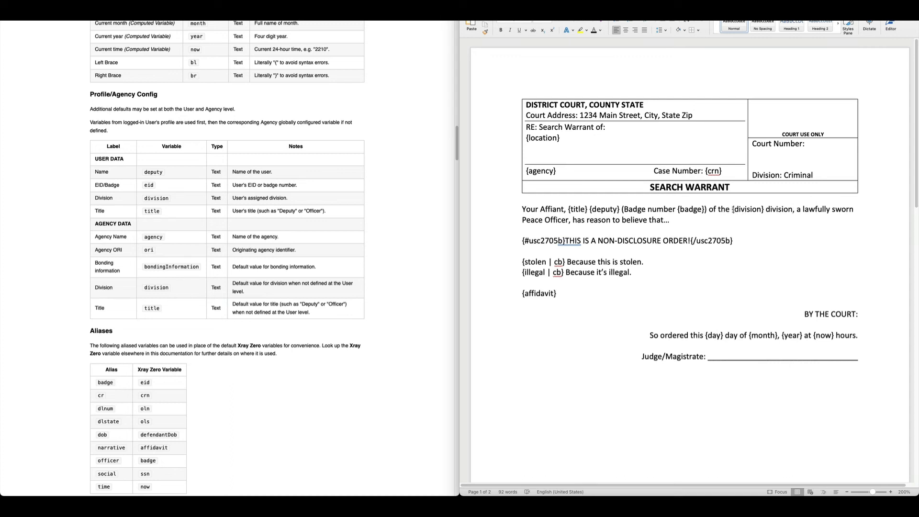
# - Make "{division} division" bold in the affiant sentence
pyautogui.moveTo(733, 209); pyautogui.dragTo(793, 209)
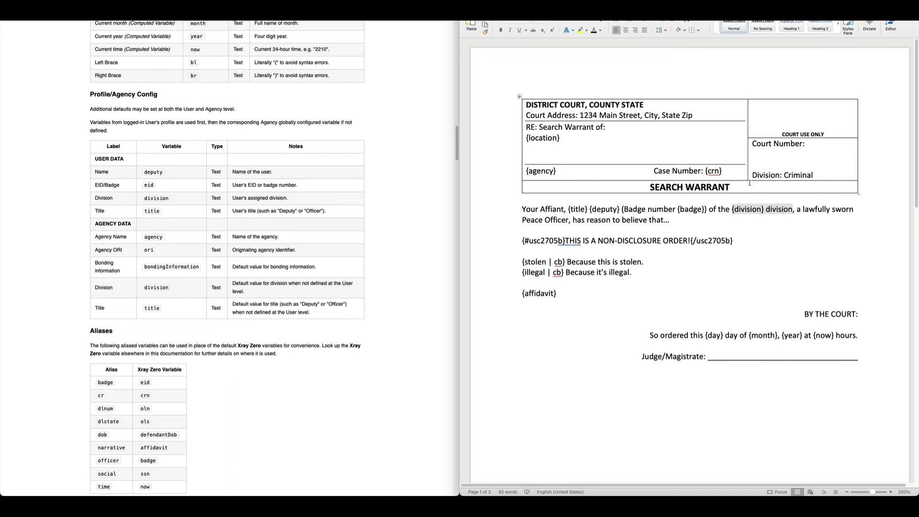
pyautogui.click(501, 31)
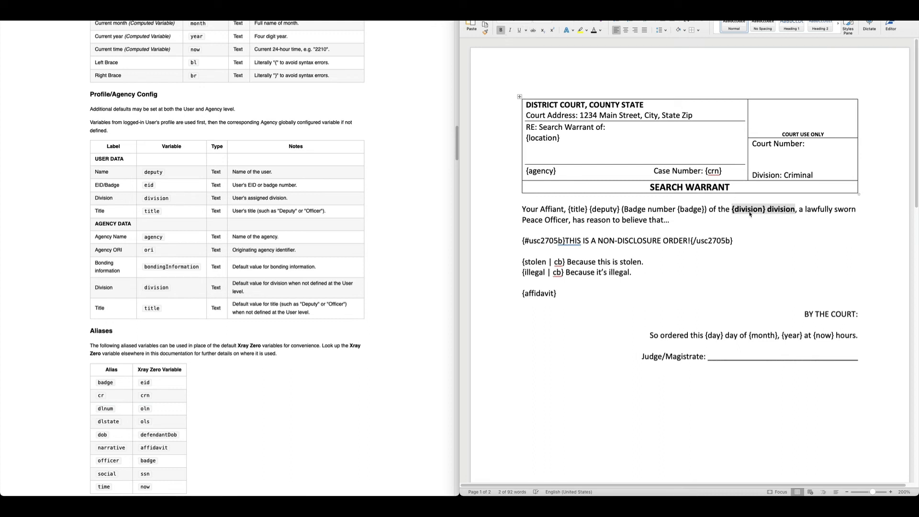
pyautogui.moveTo(732, 210); pyautogui.dragTo(764, 209)
pyautogui.click(732, 209)
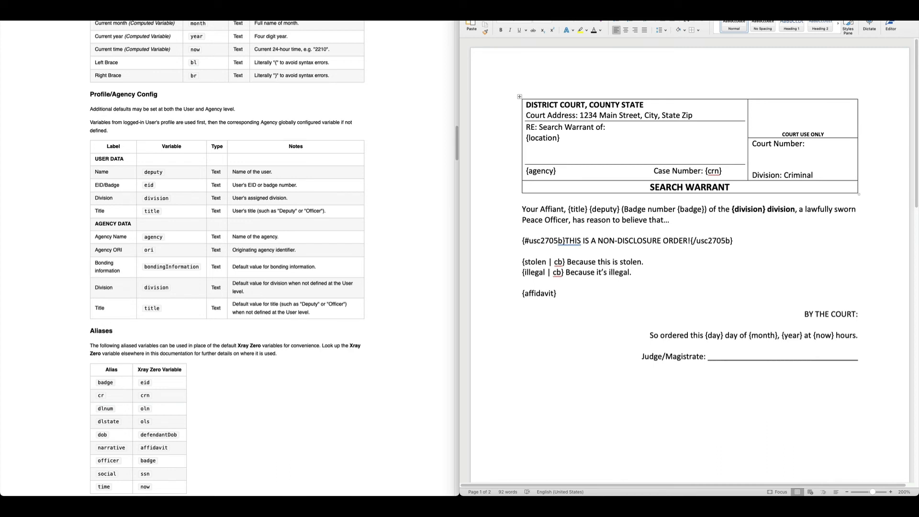
# - Set the division in the user profile to "Awesome" and save the profile
pyautogui.hotkey('ctrl', 'Tab')
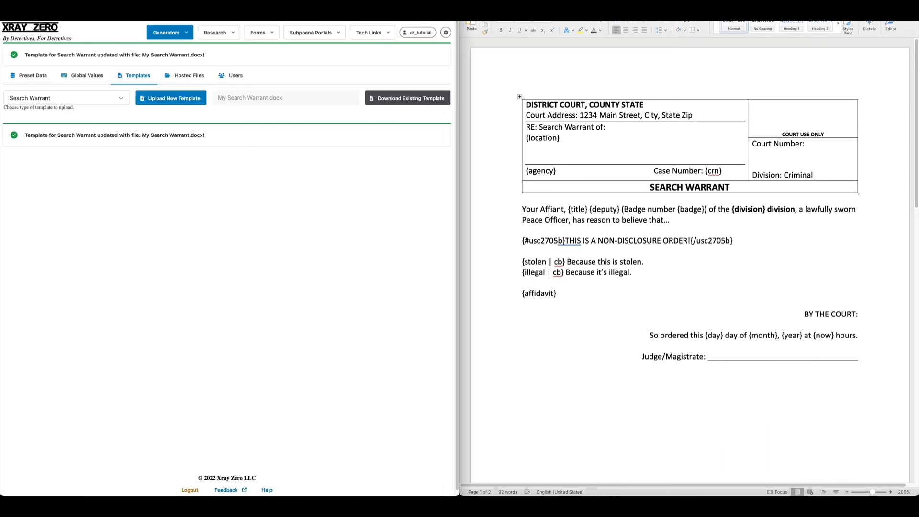
pyautogui.click(416, 35)
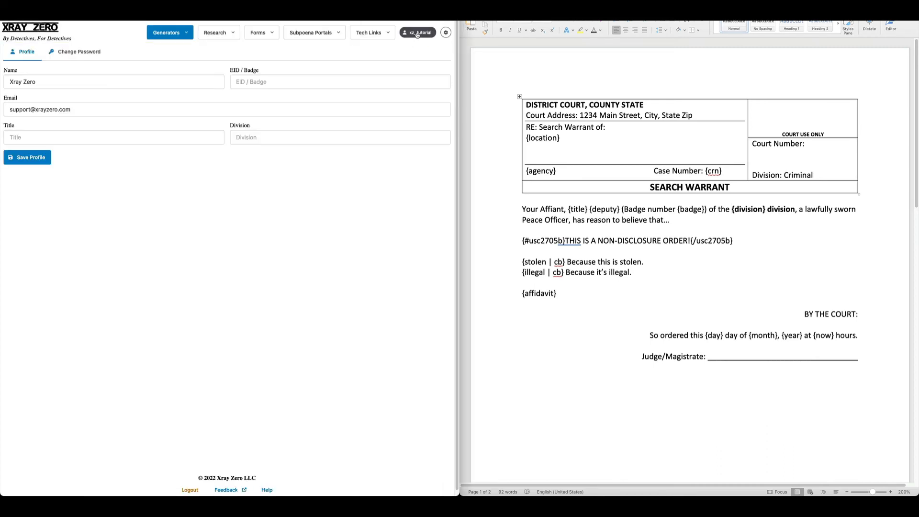
pyautogui.click(307, 137)
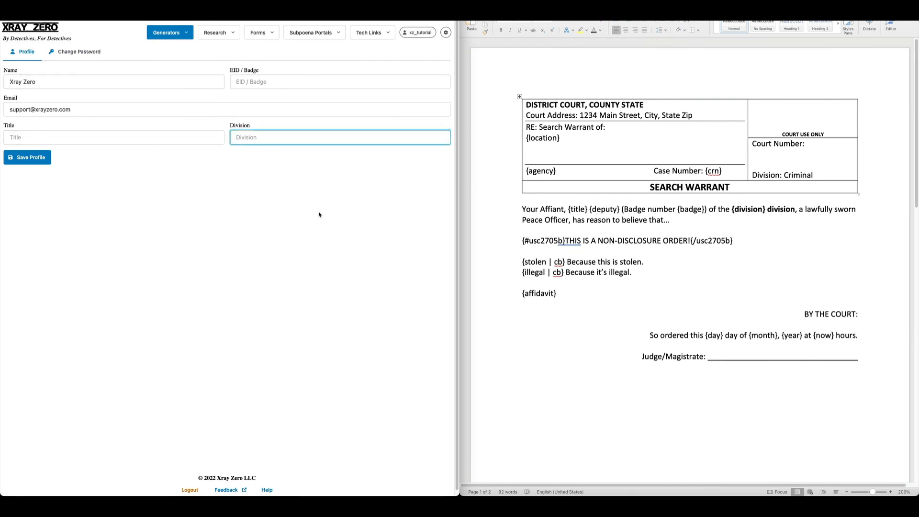
pyautogui.write('Awesome')
pyautogui.press('Return')
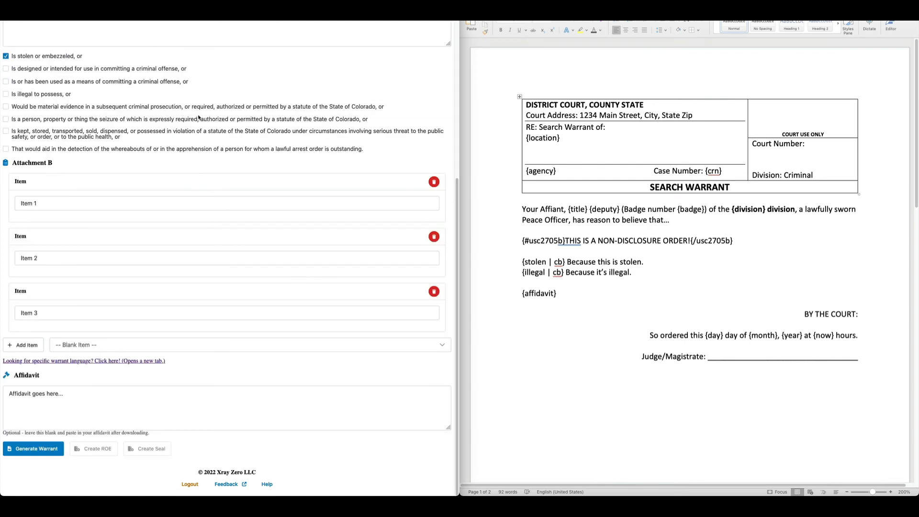
# - Reopen the Search Warrant generator with a fresh form and check whether its Division field is filled from the profile
pyautogui.scroll(5, 187, 127)
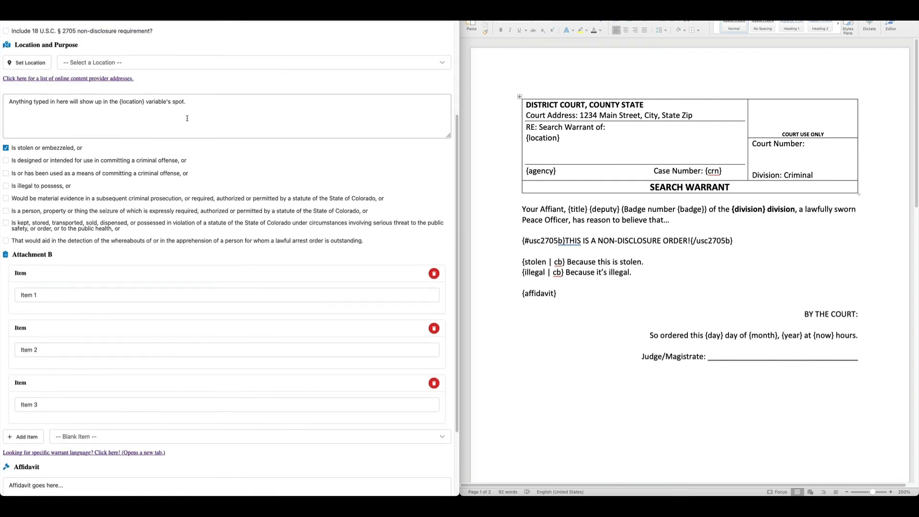
pyautogui.scroll(1, 174, 135)
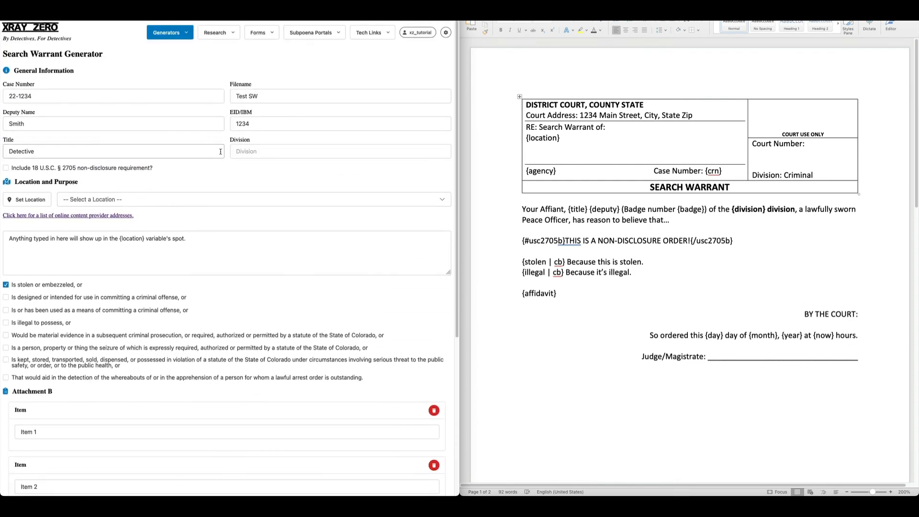
pyautogui.click(242, 152)
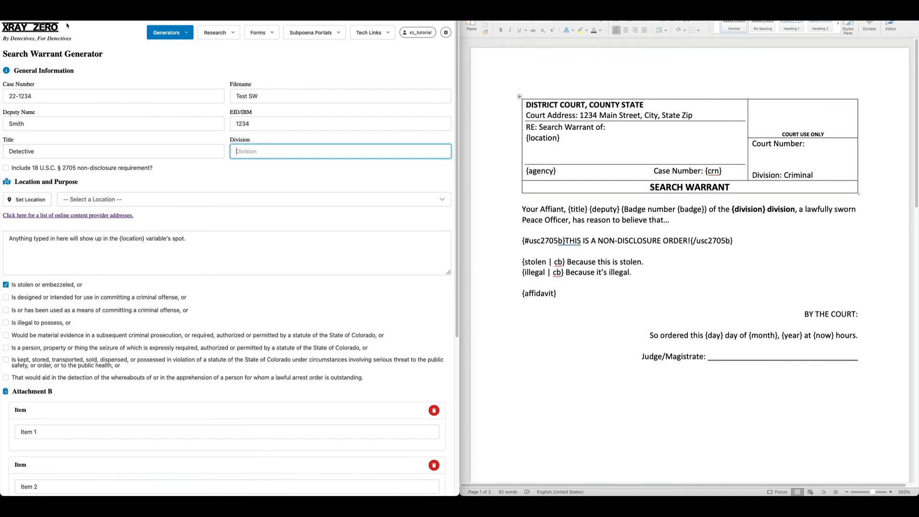
pyautogui.click(182, 33)
pyautogui.click(188, 48)
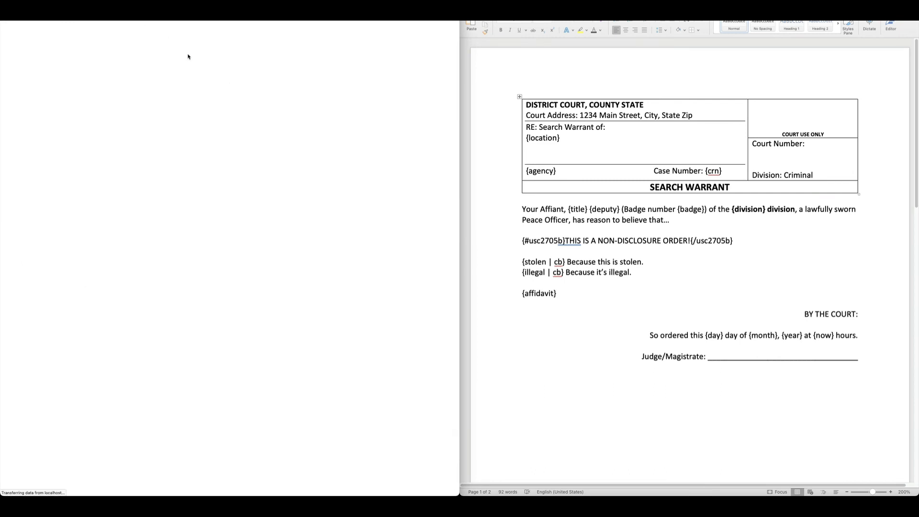
pyautogui.click(181, 33)
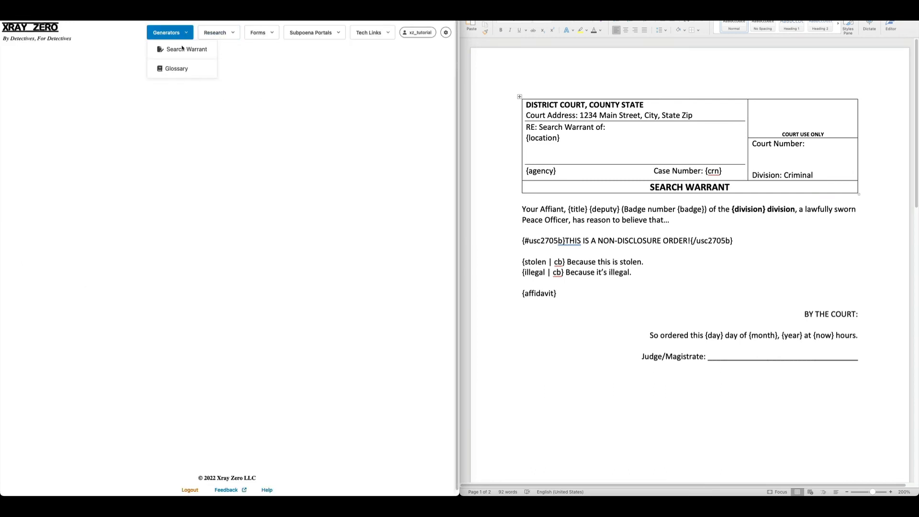
pyautogui.click(182, 48)
pyautogui.click(282, 151)
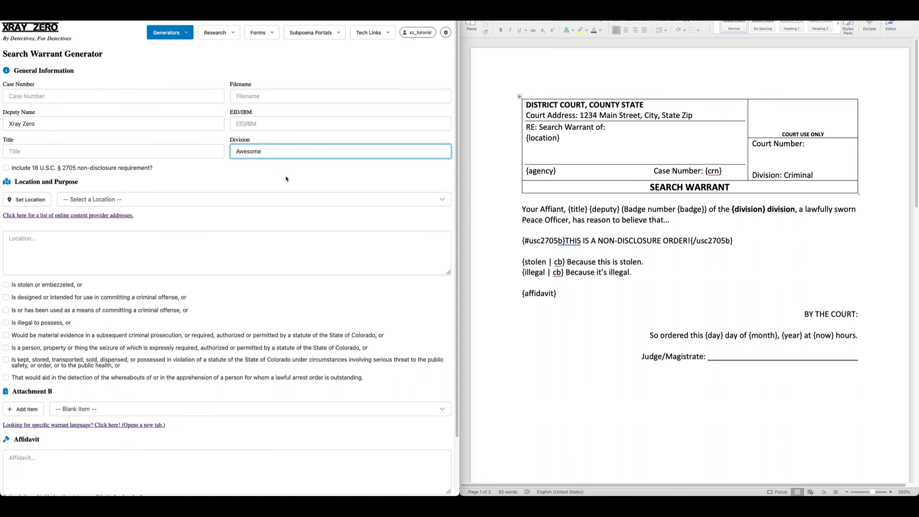
pyautogui.doubleClick(266, 151)
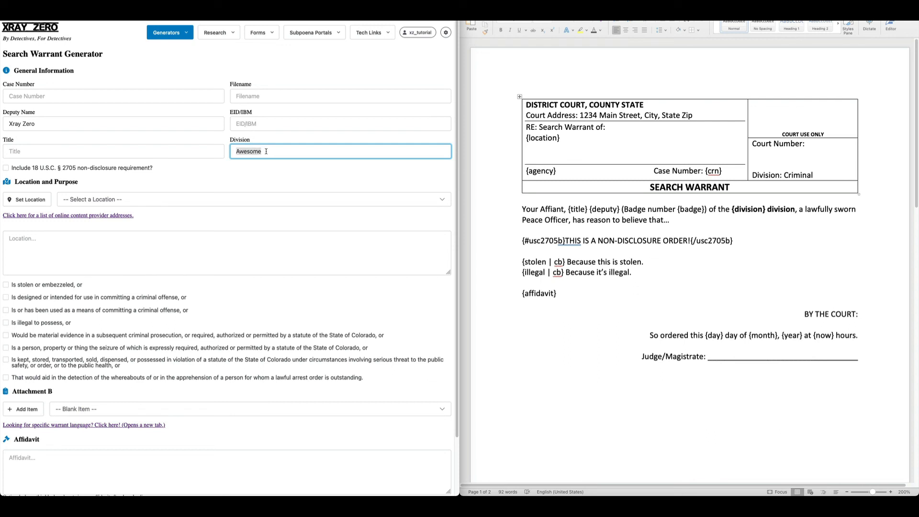
pyautogui.click(271, 184)
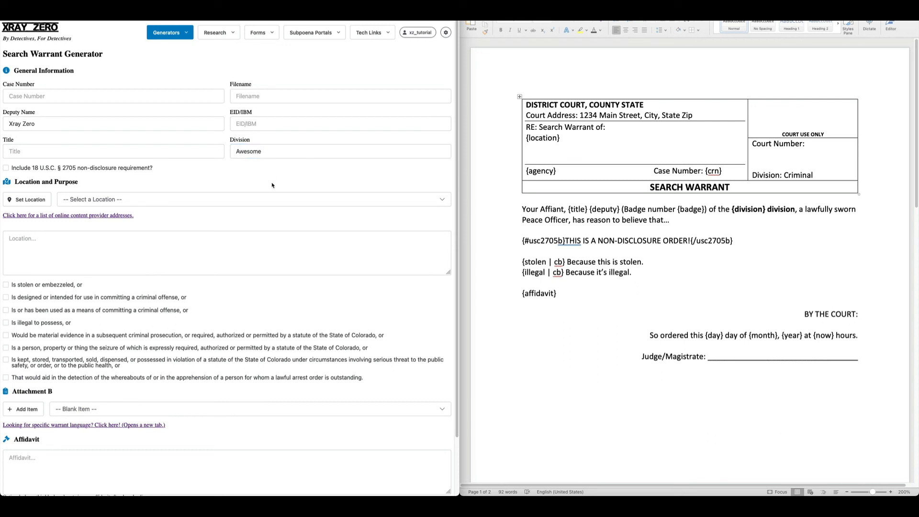
pyautogui.doubleClick(336, 151)
pyautogui.click(332, 161)
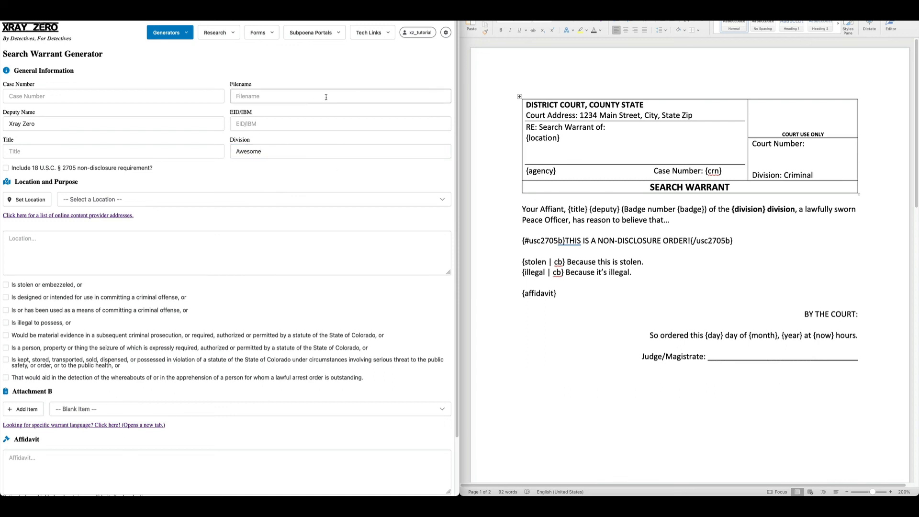
# - Set the agency's global default division to "Test Division" and save the defaults
pyautogui.click(446, 35)
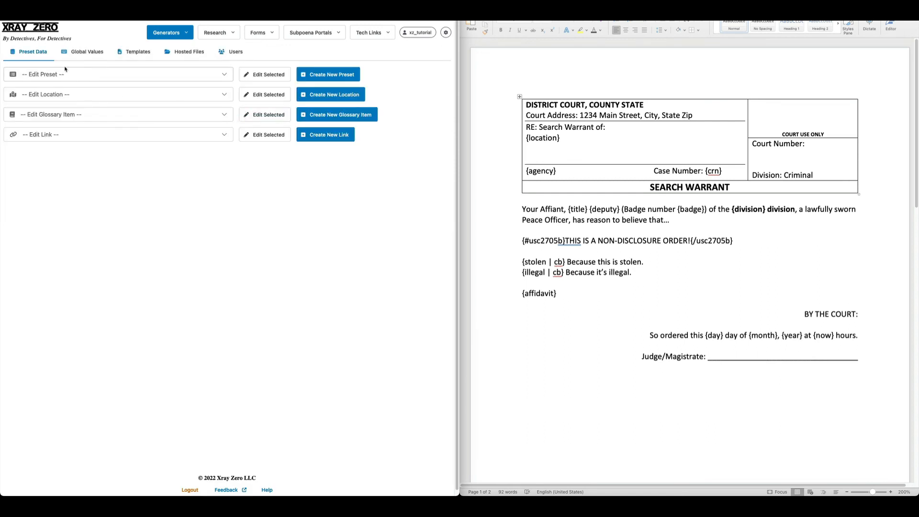
pyautogui.click(86, 54)
pyautogui.click(249, 134)
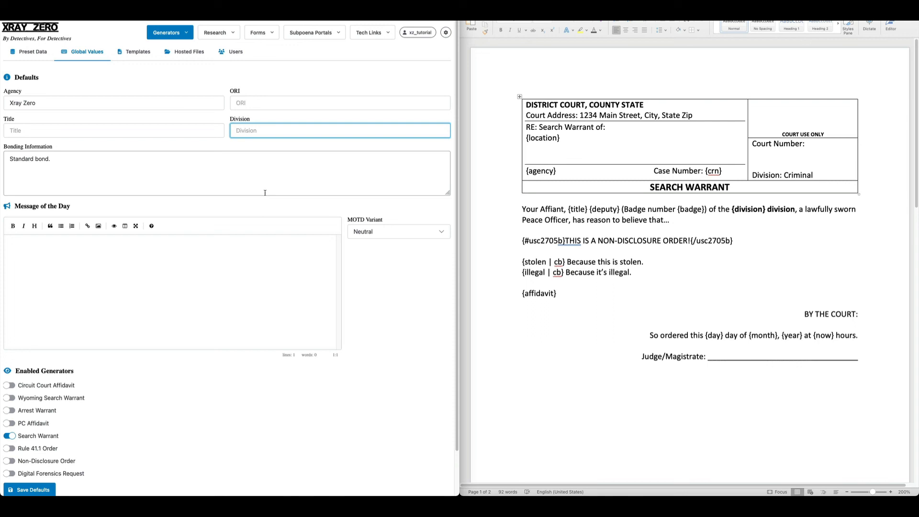
pyautogui.write('Test Division')
pyautogui.scroll(-1, 39, 430)
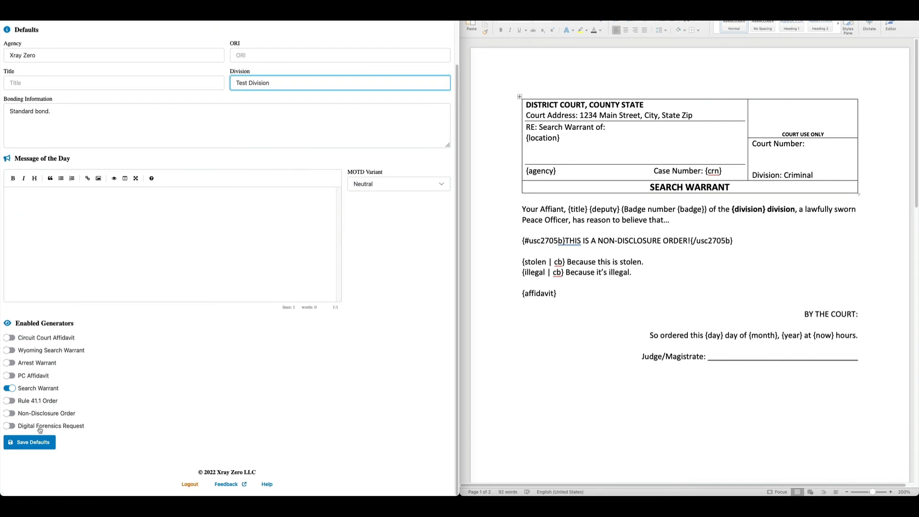
pyautogui.click(38, 442)
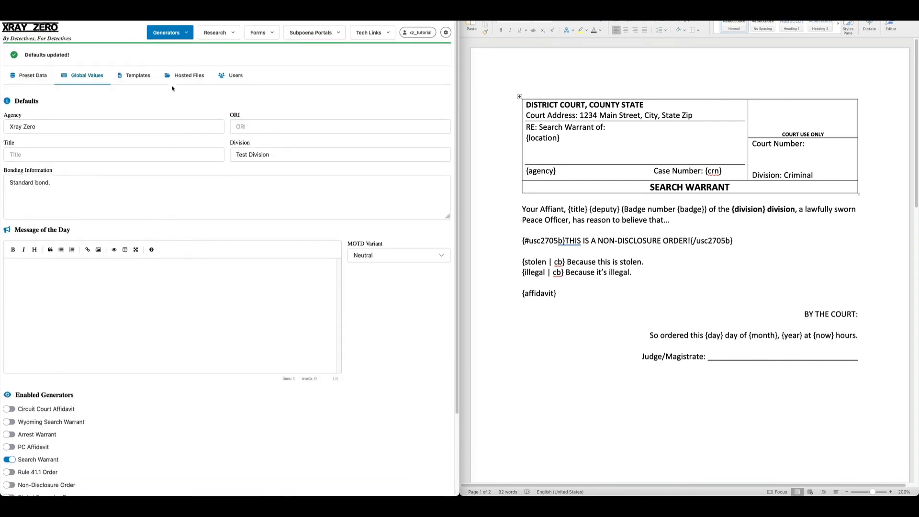
# - Reopen the Search Warrant generator and check whether the profile or agency value fills the Division field
pyautogui.click(182, 33)
pyautogui.click(181, 48)
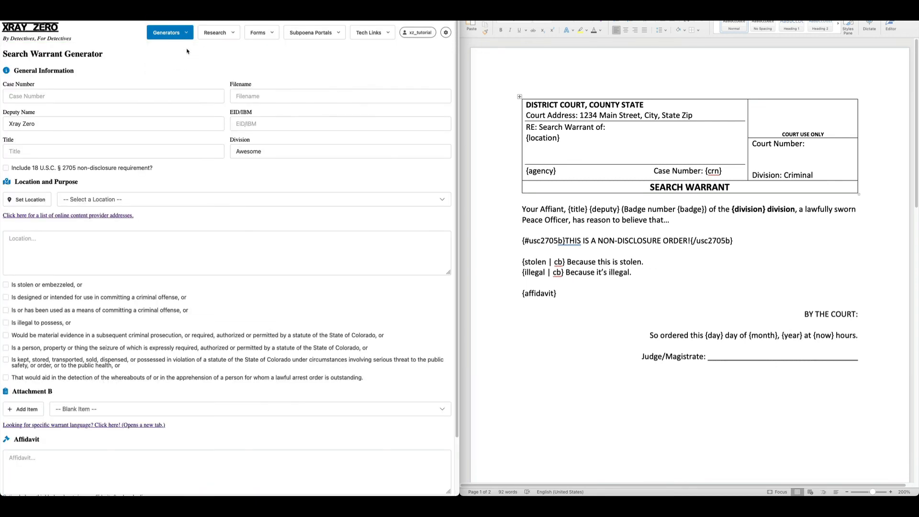
pyautogui.doubleClick(250, 152)
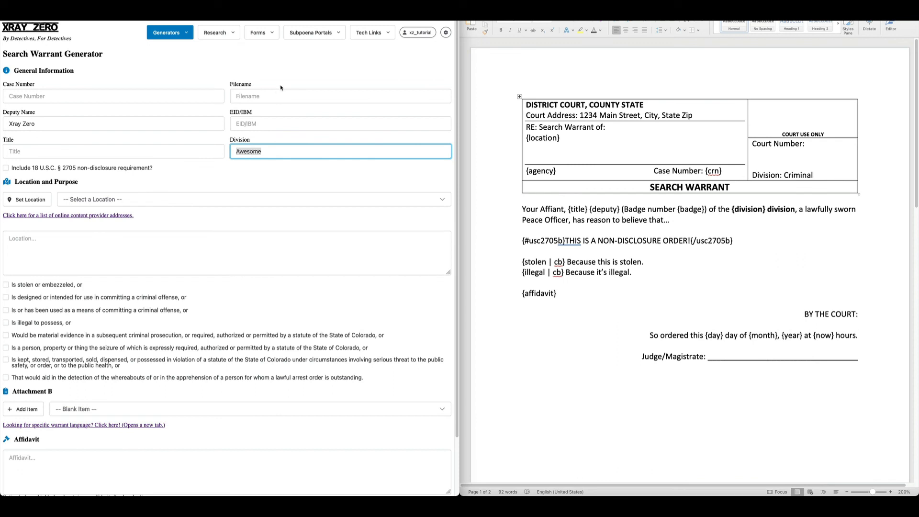
# - Clear the division from the user profile and save the profile
pyautogui.click(420, 33)
pyautogui.doubleClick(284, 142)
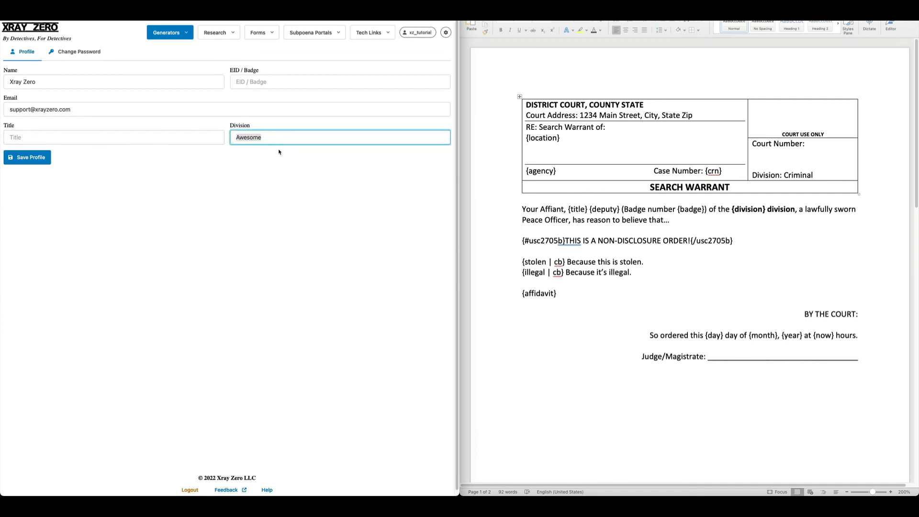
pyautogui.press('BackSpace')
pyautogui.click(27, 157)
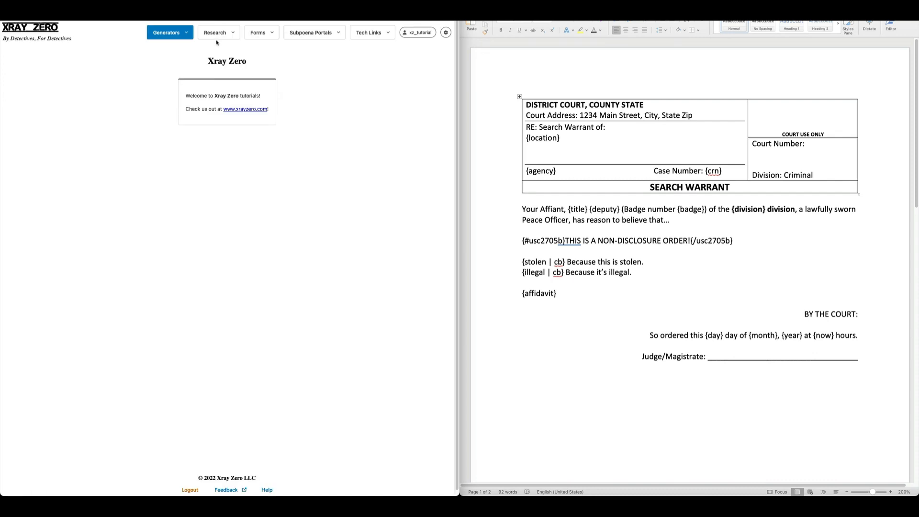
# - Open a new Search Warrant form and check its Division field against the agency default
pyautogui.click(170, 32)
pyautogui.click(180, 51)
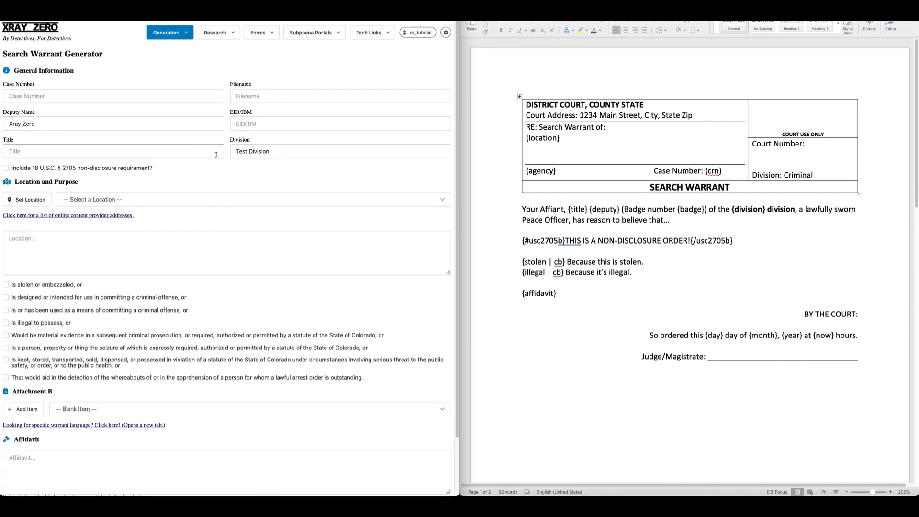
pyautogui.doubleClick(298, 150)
pyautogui.click(298, 151)
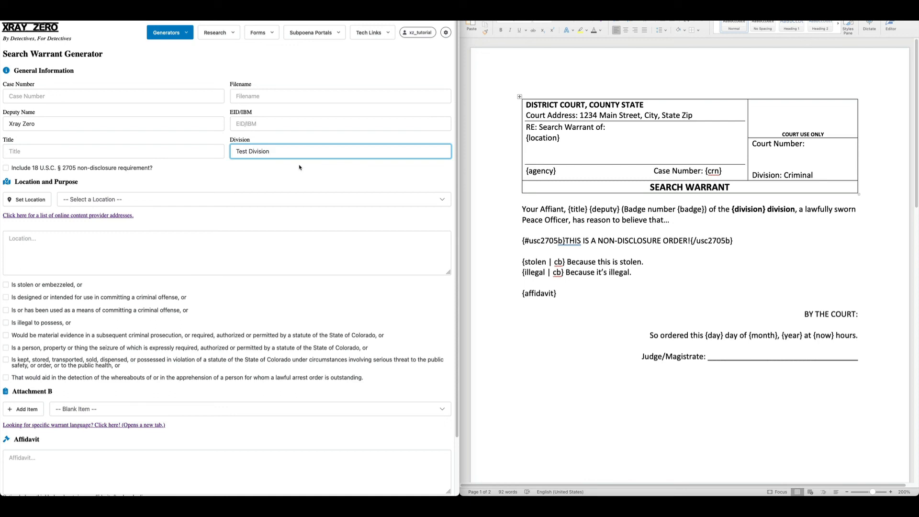
# - Enter the case number 22-1234 and the filename "Another test doc" in the warrant form
pyautogui.click(113, 96)
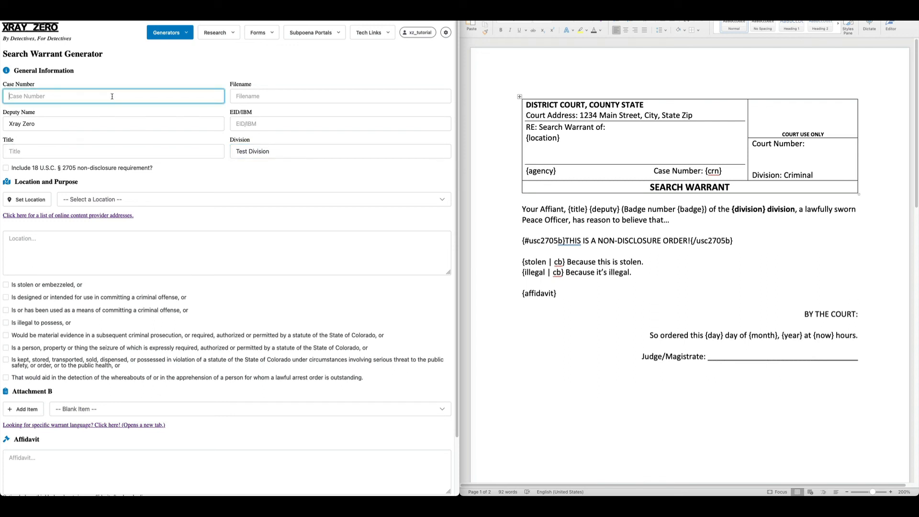
pyautogui.write('22-1234')
pyautogui.press('Tab')
pyautogui.write('nother')
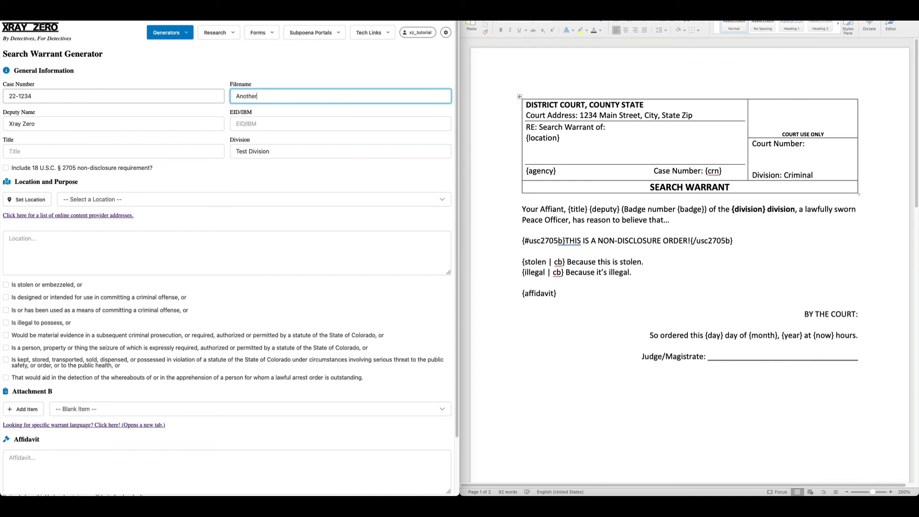
pyautogui.write(' test doc')
# - Replace the deputy name, fill in the EID/badge number and set the title to "Officer"
pyautogui.tripleClick(53, 123)
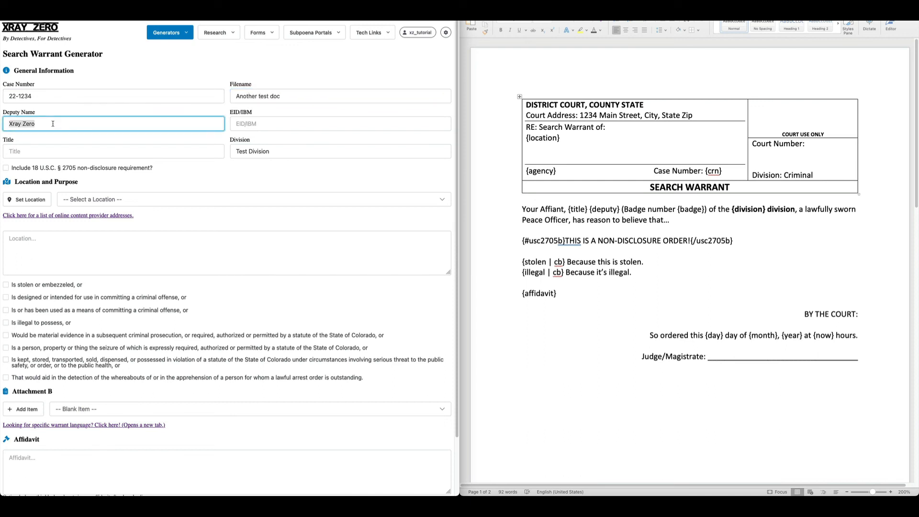
pyautogui.write('Bob')
pyautogui.press('Tab')
pyautogui.write('12')
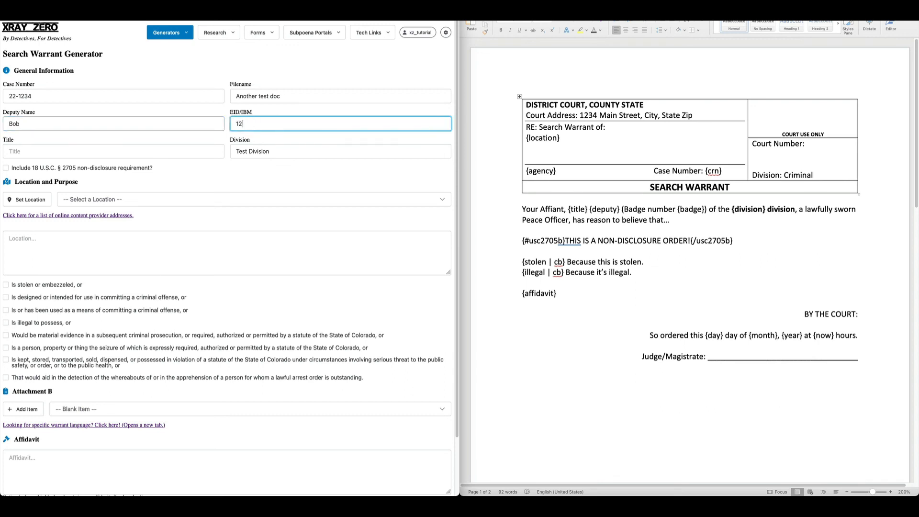
pyautogui.write('34')
pyautogui.press('Tab')
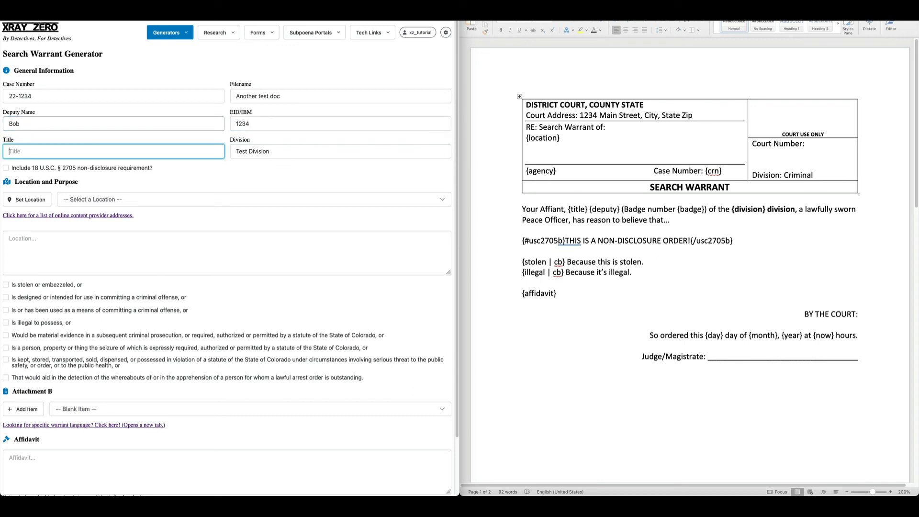
pyautogui.write('Officer')
pyautogui.click(166, 189)
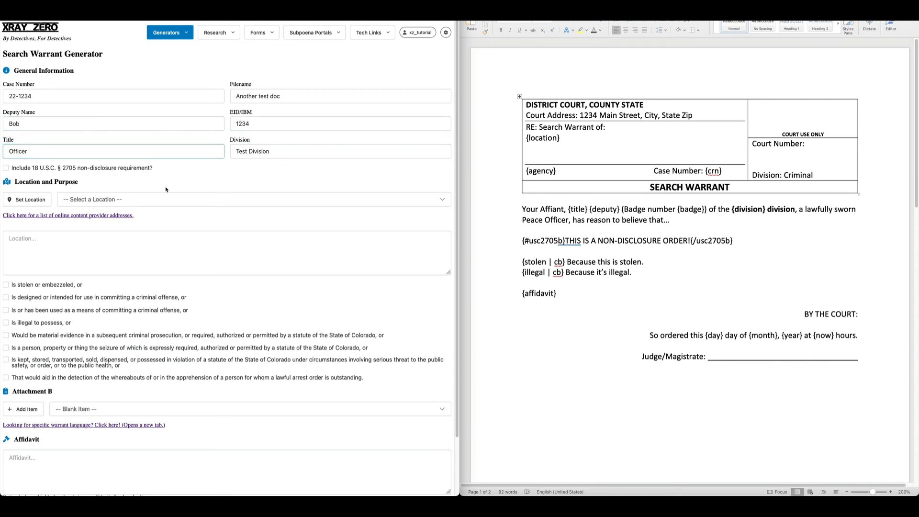
# - Enter "Google" as the location and select the "Is stolen or embezzeled" and "Is illegal to possess" grounds
pyautogui.scroll(-2, 98, 181)
pyautogui.click(96, 142)
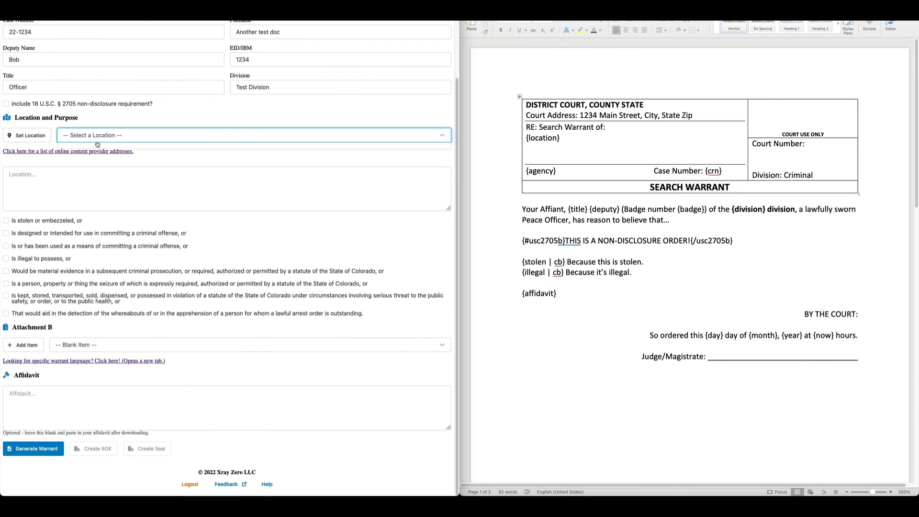
pyautogui.click(101, 185)
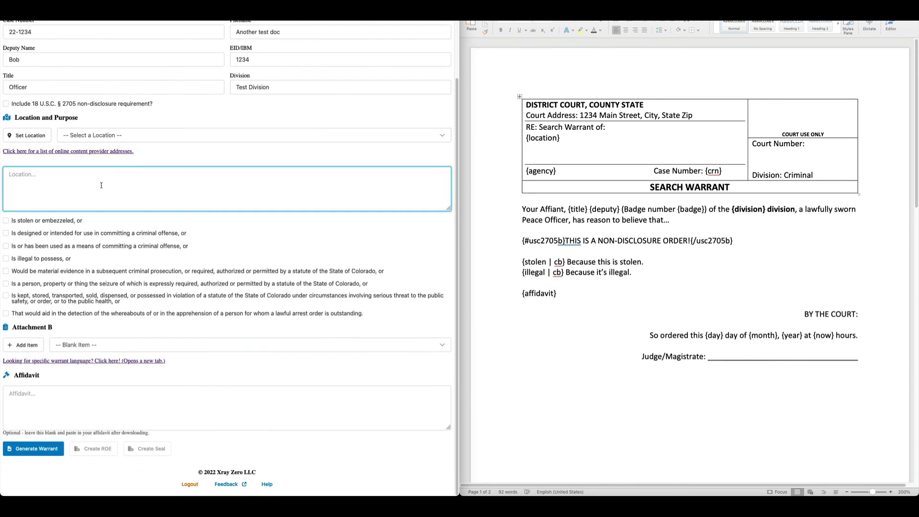
pyautogui.write('Google')
pyautogui.click(43, 221)
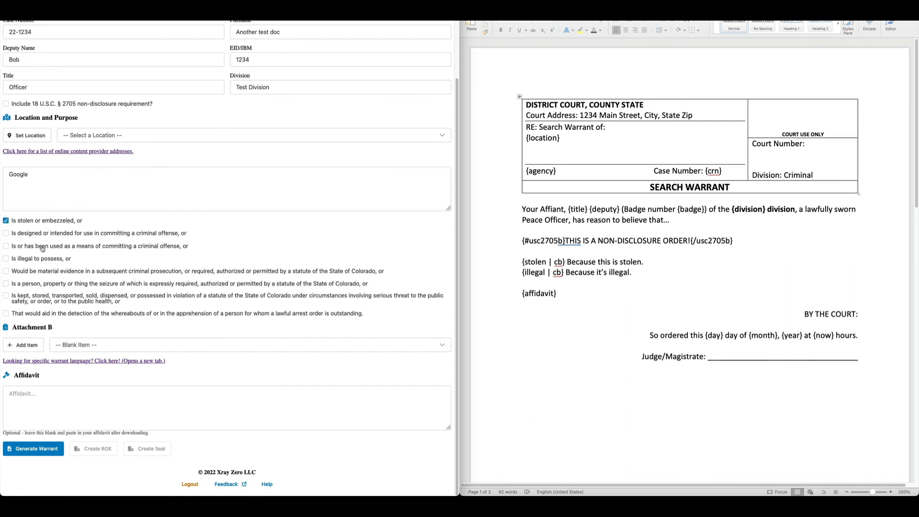
pyautogui.click(39, 258)
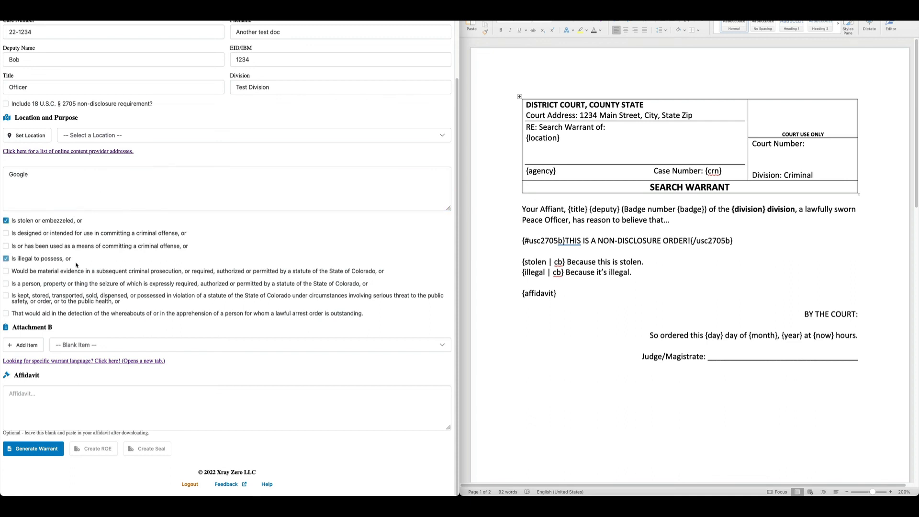
# - Add one blank item to Attachment B and describe it with a sample account number
pyautogui.click(38, 345)
pyautogui.click(43, 367)
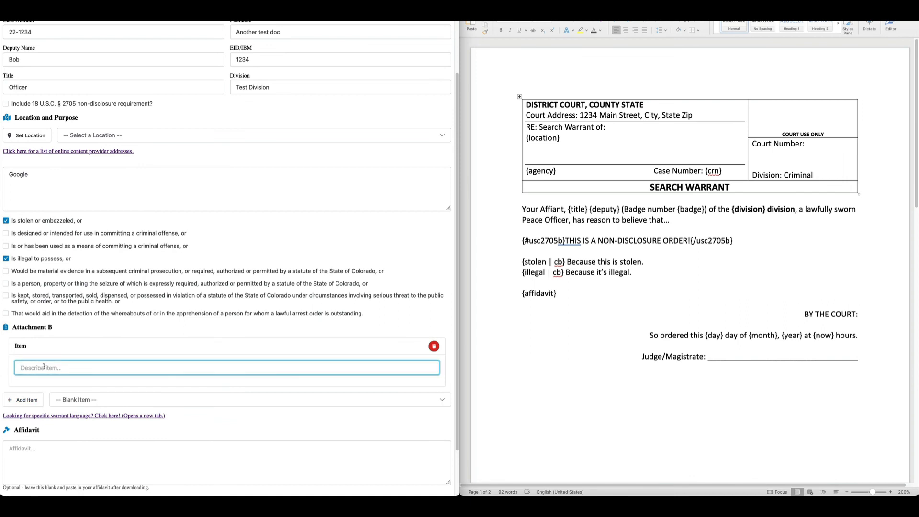
pyautogui.write('Account number #1234')
pyautogui.click(100, 330)
pyautogui.scroll(-2, 98, 332)
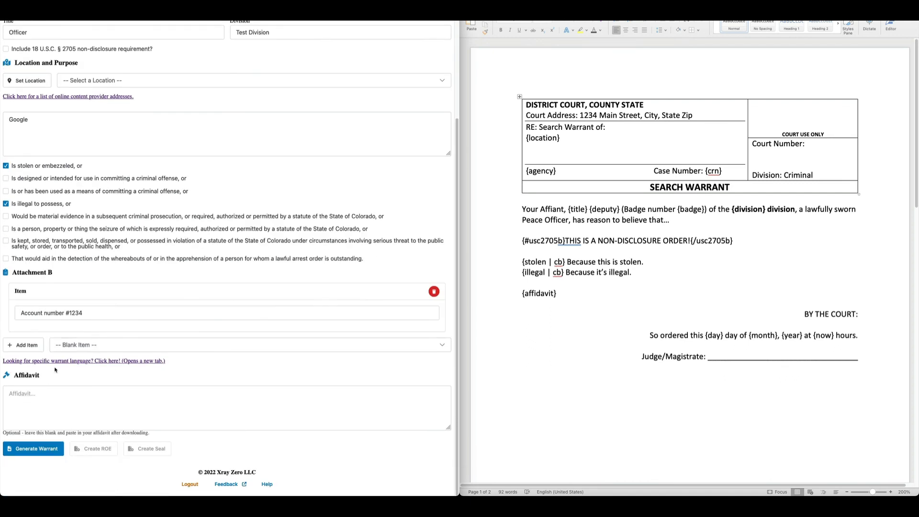
# - Enter "Stuff..." as the affidavit text and generate the warrant
pyautogui.click(77, 422)
pyautogui.write('Stuff...')
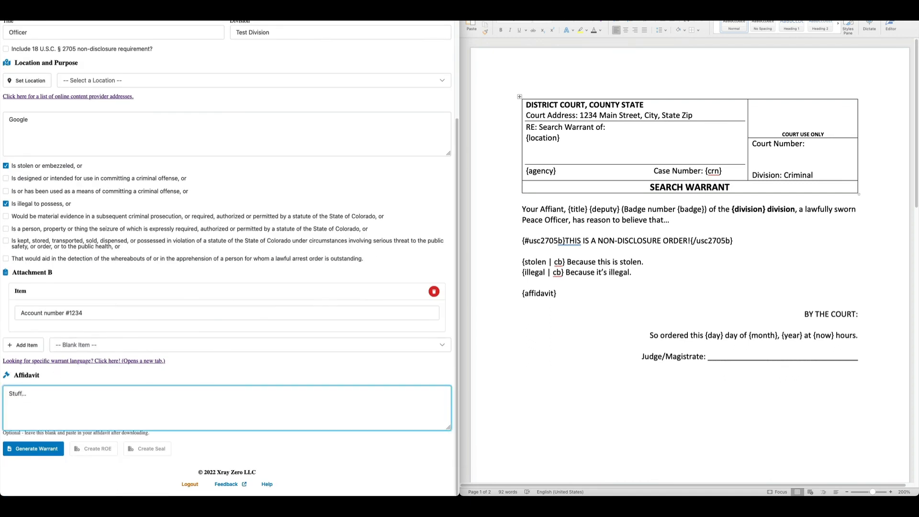
pyautogui.click(55, 454)
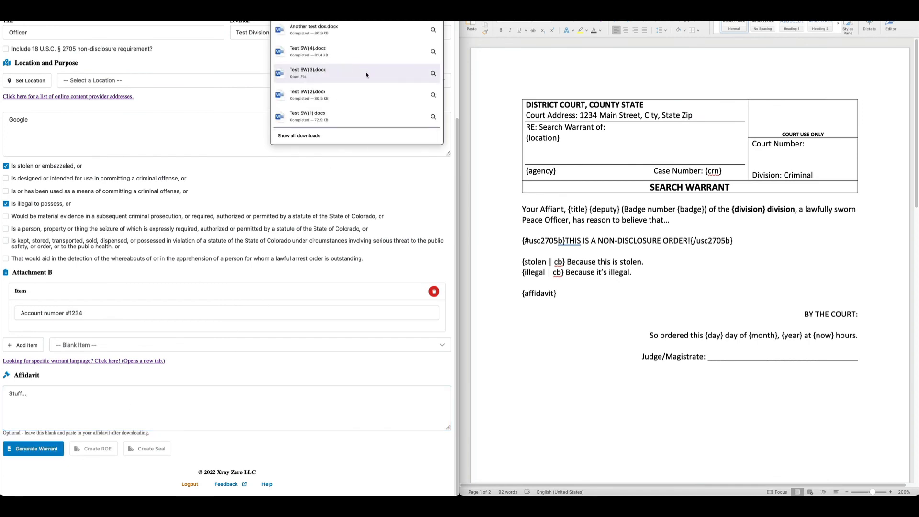
# - Open the downloaded "Another test doc.docx" in Word and check the bold division text, the checkbox grounds and the court order's date and time line
pyautogui.click(366, 31)
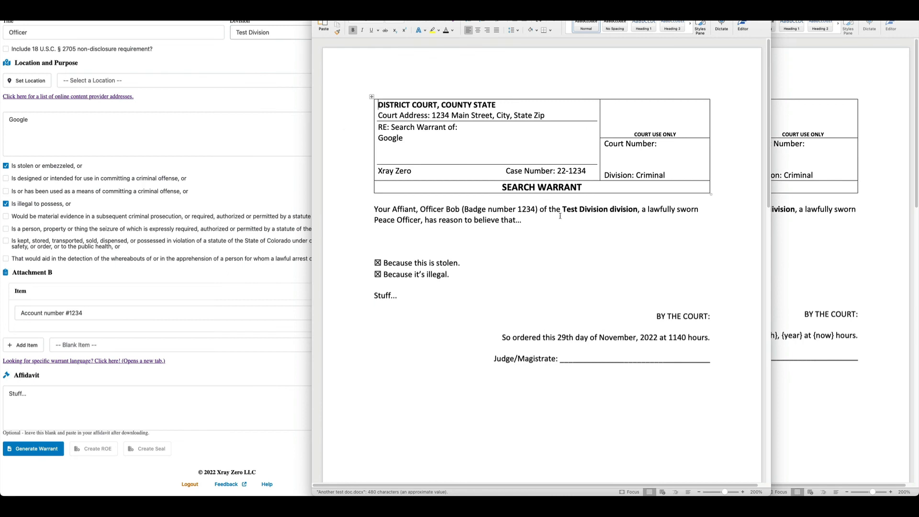
pyautogui.moveTo(563, 209); pyautogui.dragTo(621, 211)
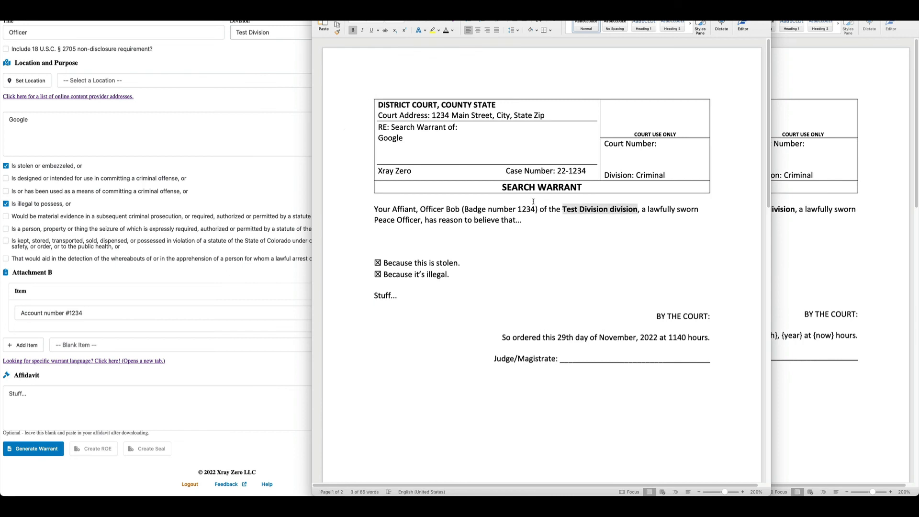
pyautogui.click(532, 220)
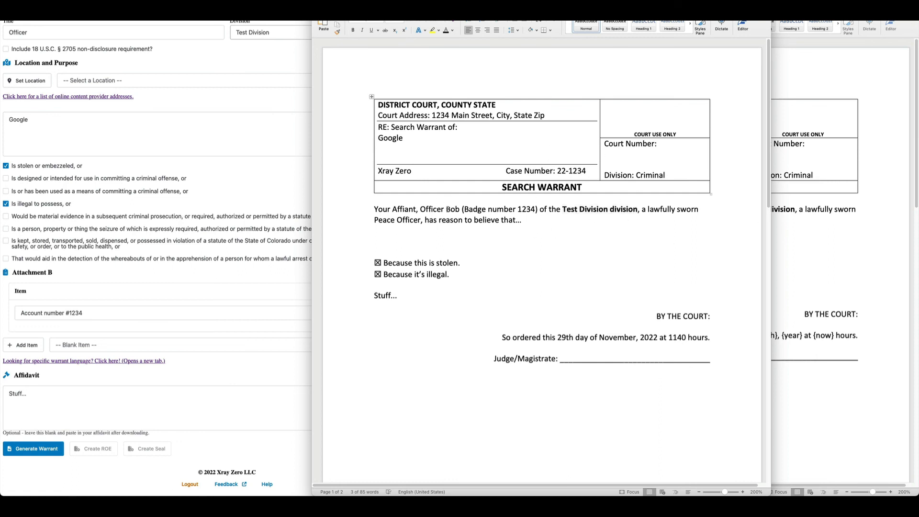
pyautogui.scroll(-1, 448, 227)
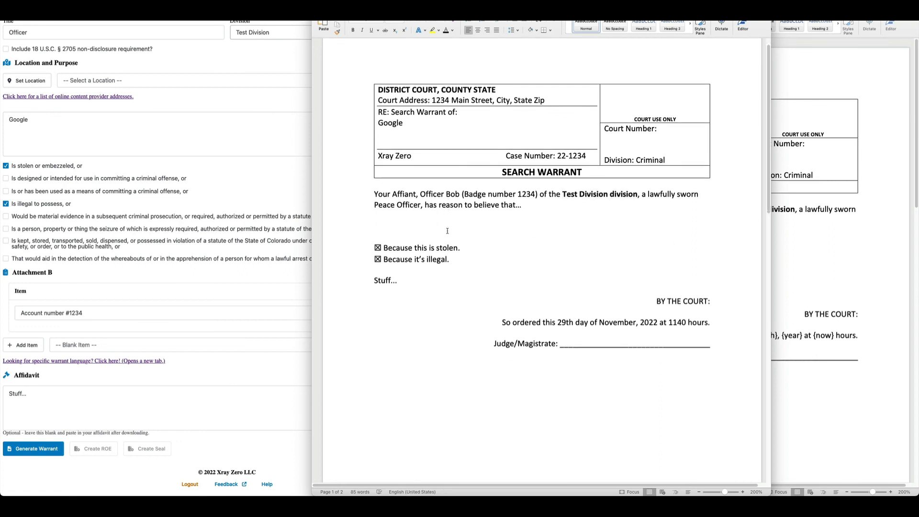
pyautogui.scroll(-3, 448, 231)
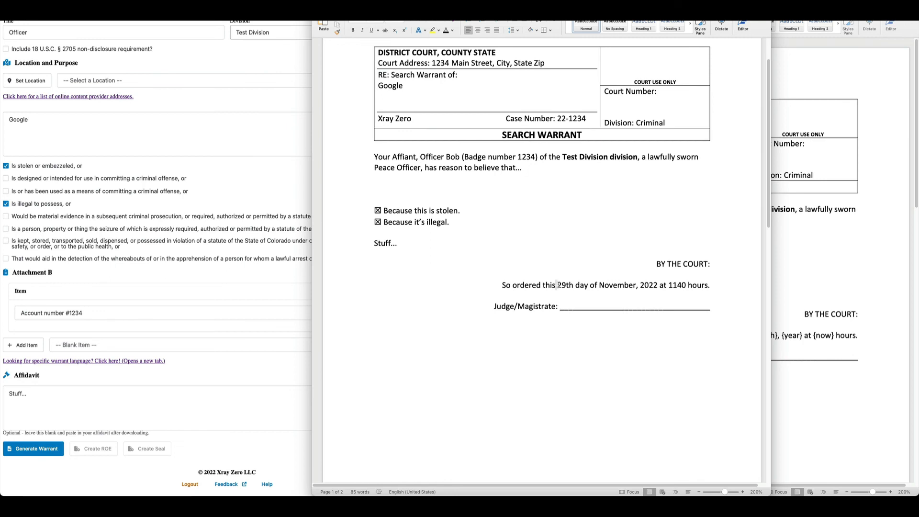
pyautogui.moveTo(556, 285); pyautogui.dragTo(701, 287)
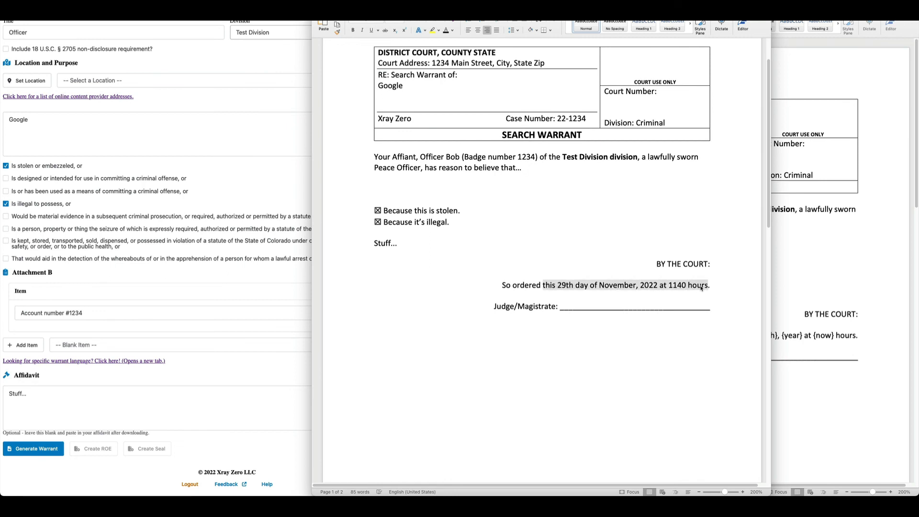